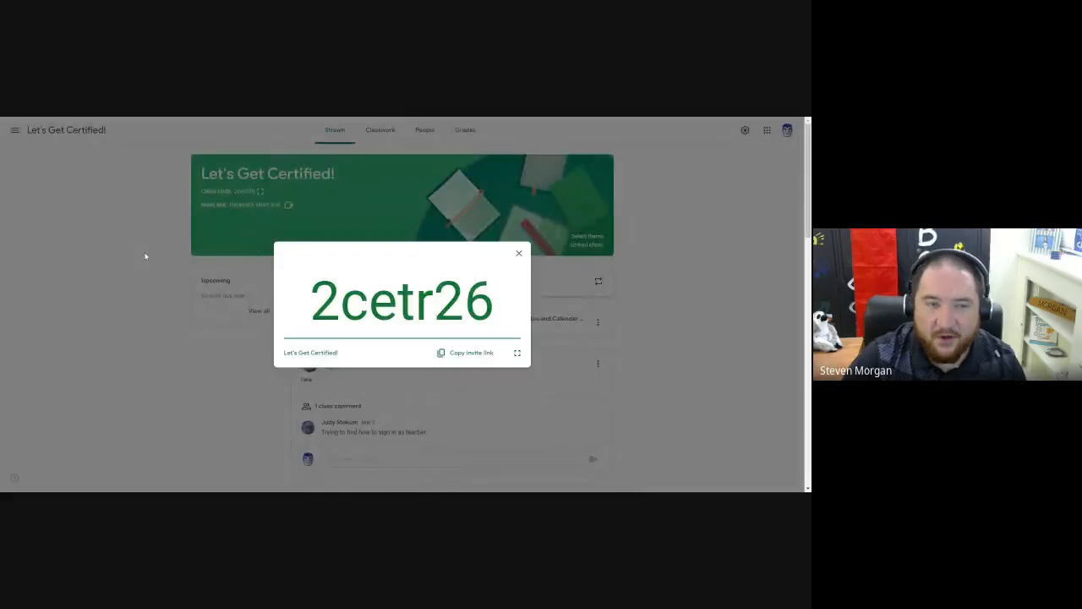
Dismiss the class code display and open the newest classwork assignment, the Google Sites and Calendar task sheet.
{"action": "left_click", "coordinate": [145, 250]}
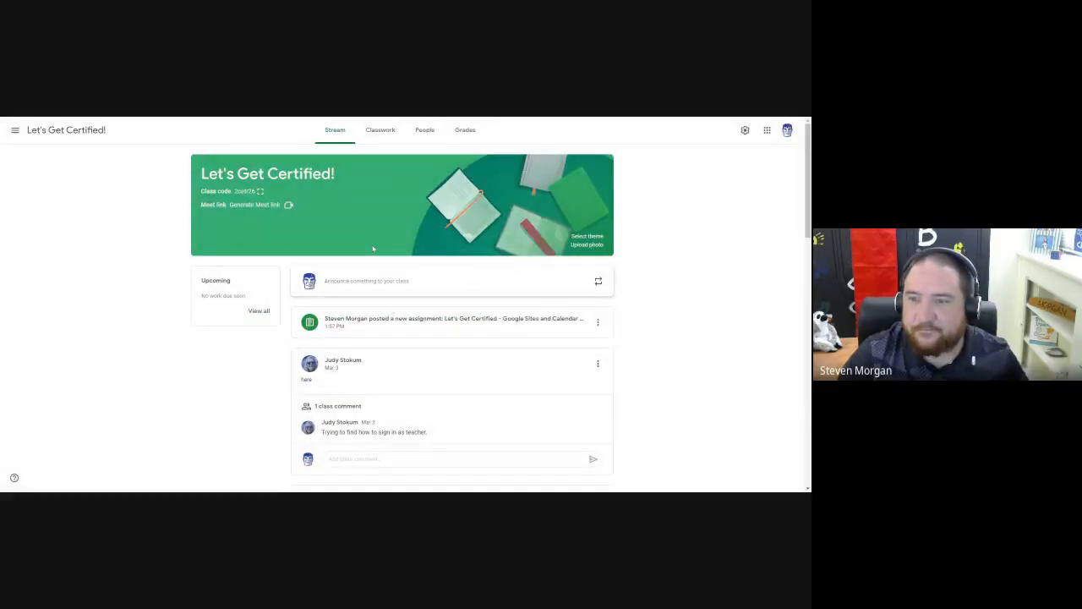
{"action": "left_click", "coordinate": [374, 141]}
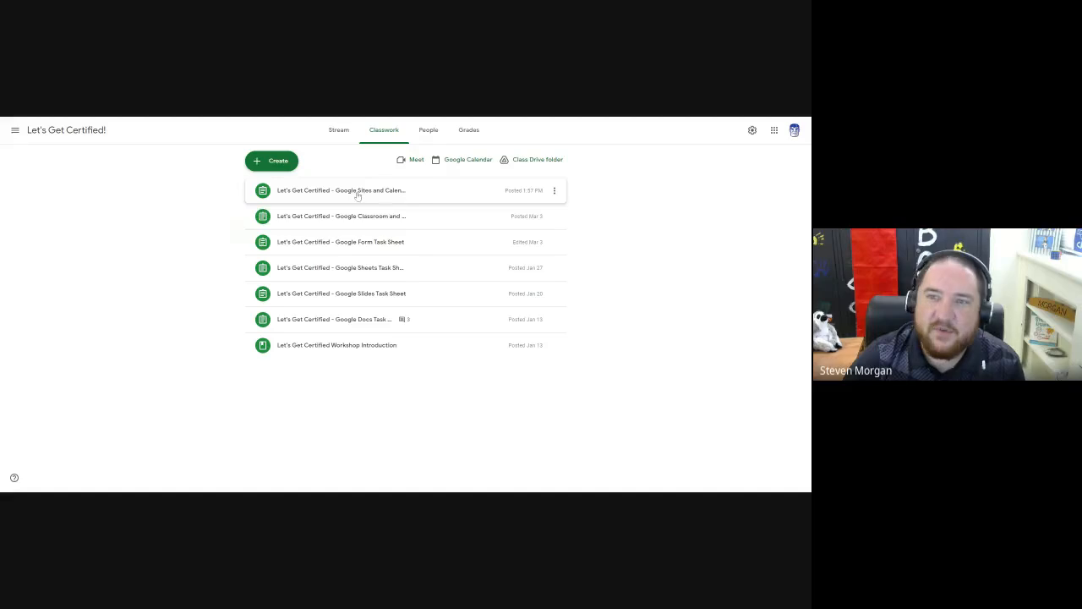
{"action": "left_click", "coordinate": [356, 191]}
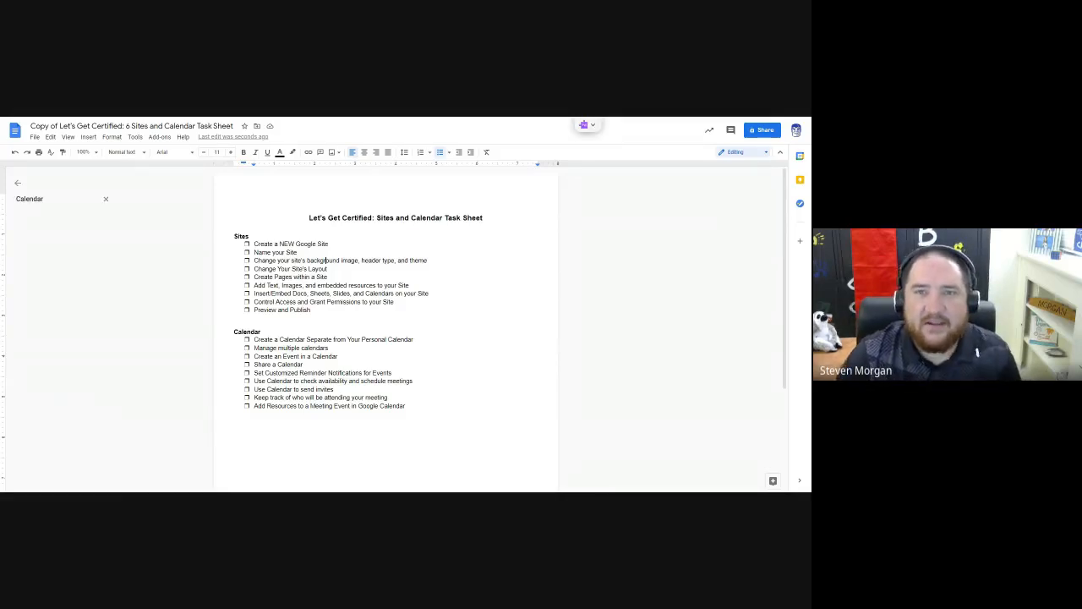
Examine the task lists under the Sites and Calendar headings in the task sheet document.
{"action": "left_click", "coordinate": [329, 243]}
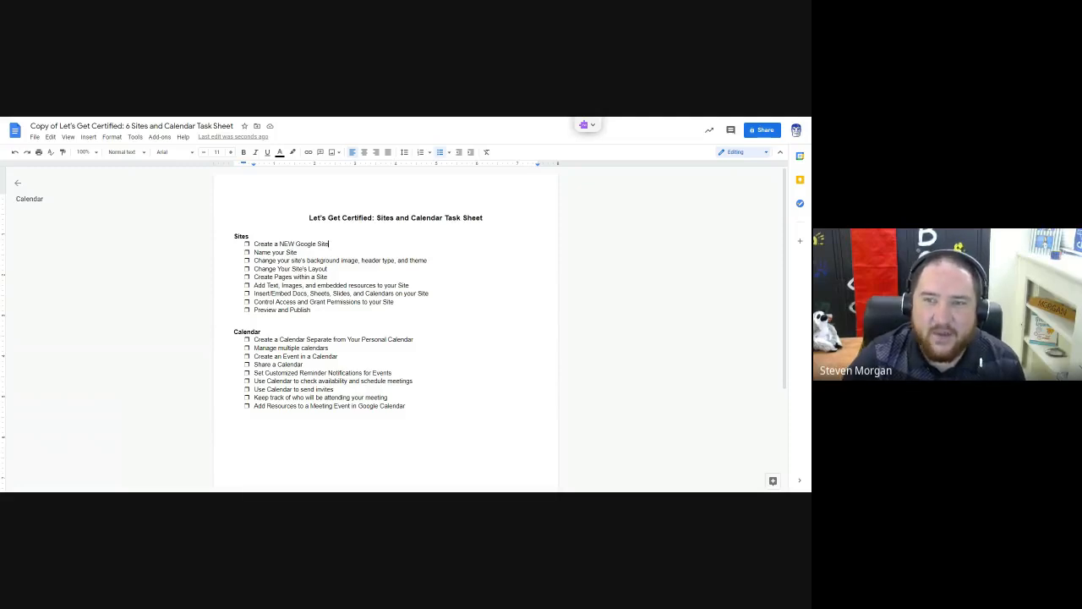
{"action": "double_click", "coordinate": [241, 237]}
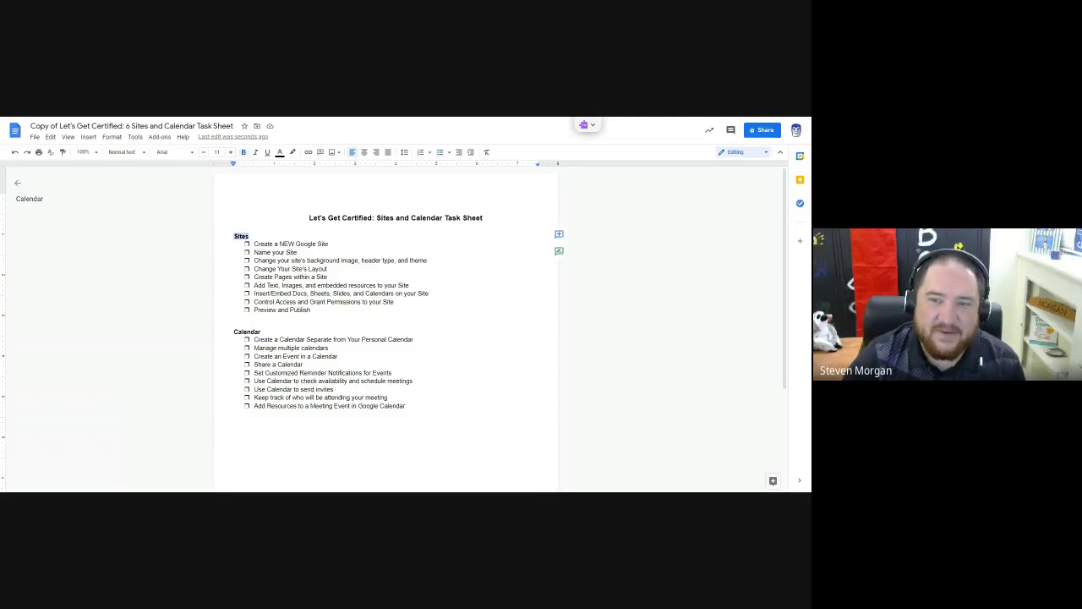
{"action": "double_click", "coordinate": [247, 331]}
{"action": "left_click", "coordinate": [329, 269]}
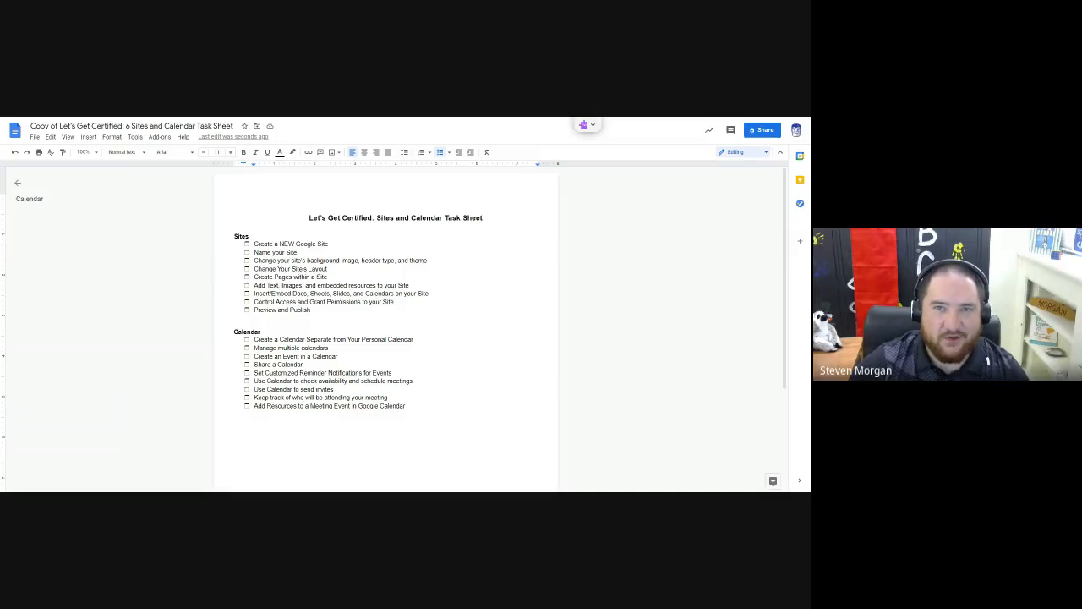
Switch to Google Sites, view the classic Sites version, and return to new Google Sites.
{"action": "key", "text": "ctrl+Tab"}
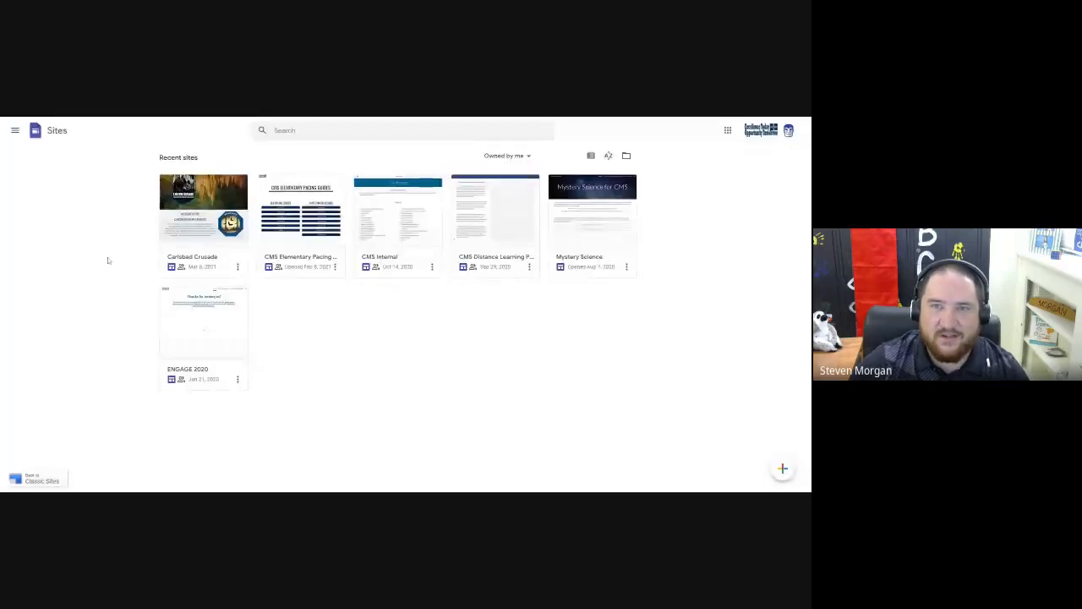
{"action": "left_click", "coordinate": [38, 480]}
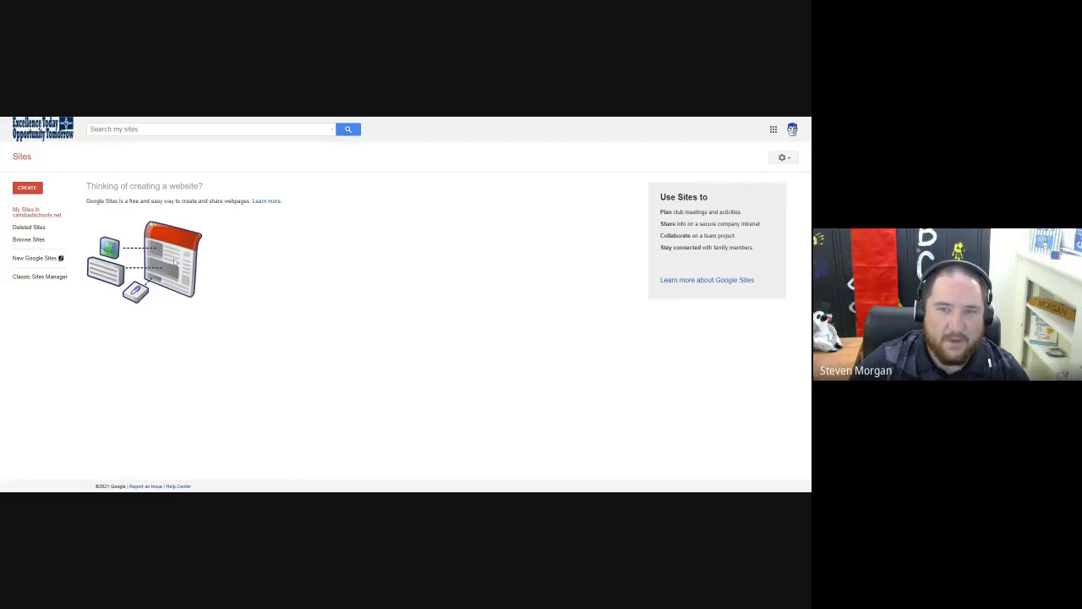
{"action": "left_click", "coordinate": [37, 259]}
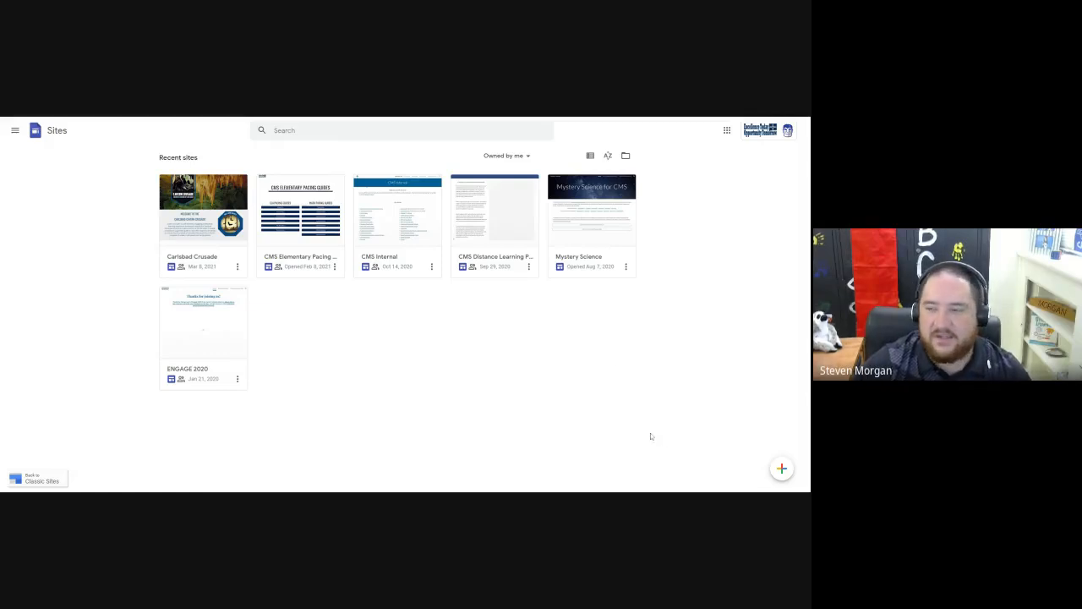
Create a new blank site from the Google Sites home page.
{"action": "mouse_move", "coordinate": [785, 471]}
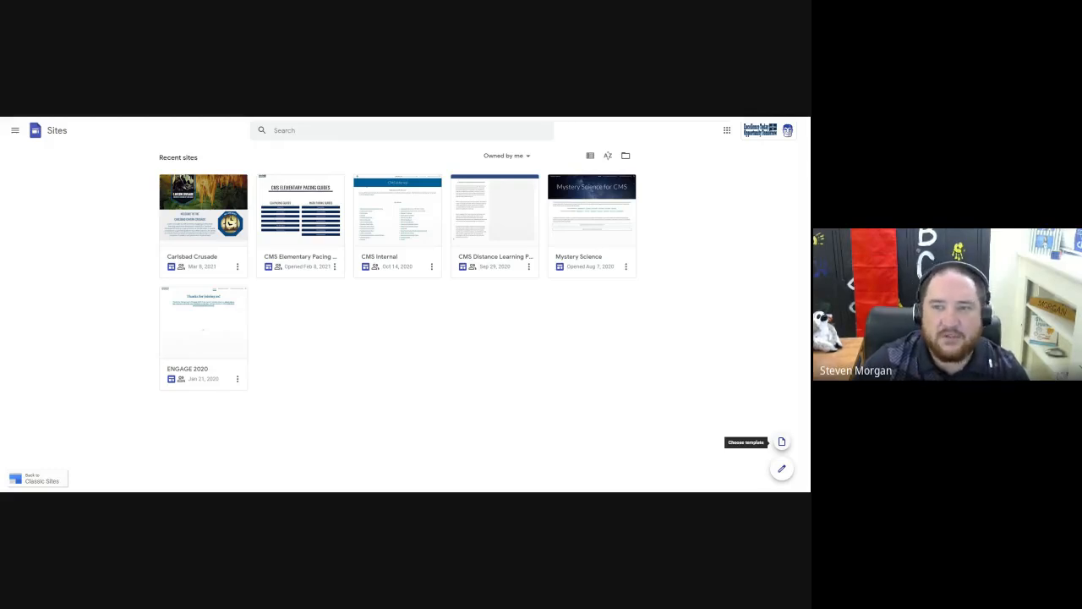
{"action": "left_click", "coordinate": [782, 470]}
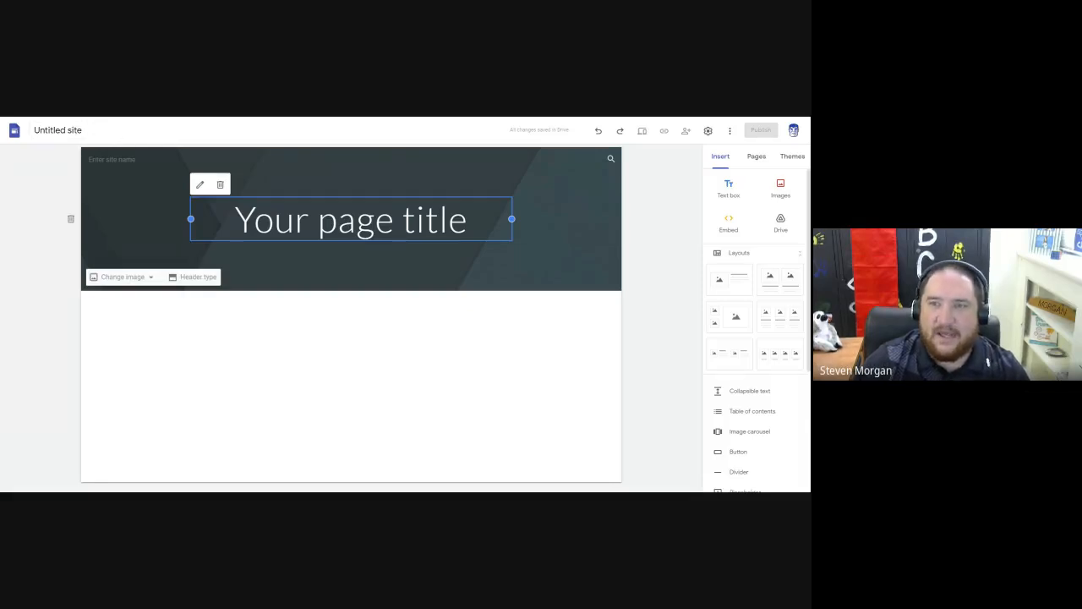
Replace the placeholder page title with the teacher's name followed by "'s Math Cave".
{"action": "triple_click", "coordinate": [282, 224]}
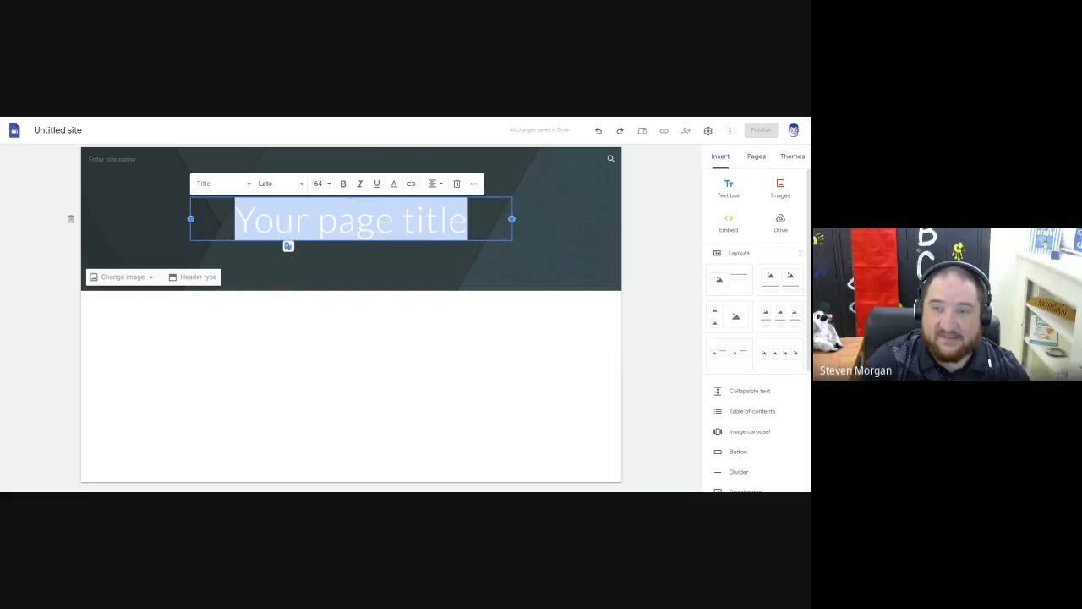
{"action": "type", "text": "Name"}
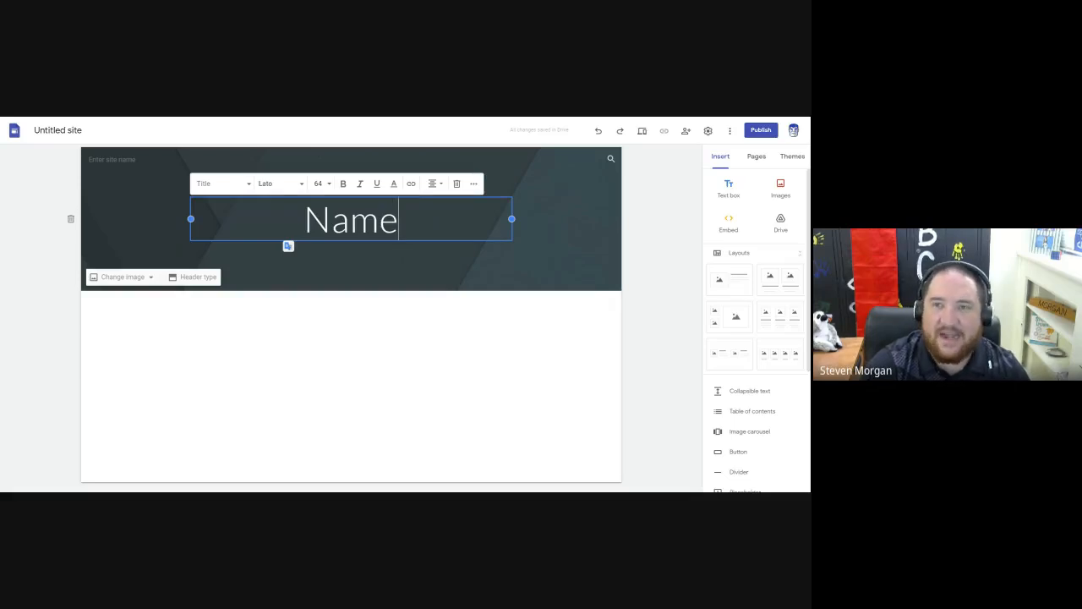
{"action": "key", "text": "BackSpace"}
{"action": "key", "text": "BackSpace"}
{"action": "key", "text": "BackSpace"}
{"action": "key", "text": "BackSpace"}
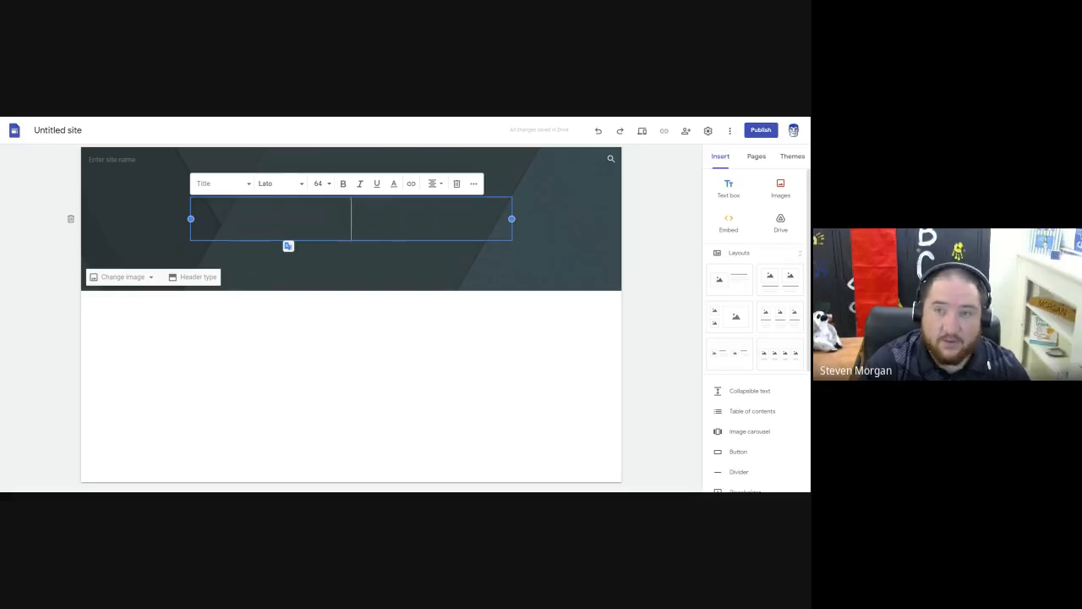
{"action": "type", "text": "Mr. M"}
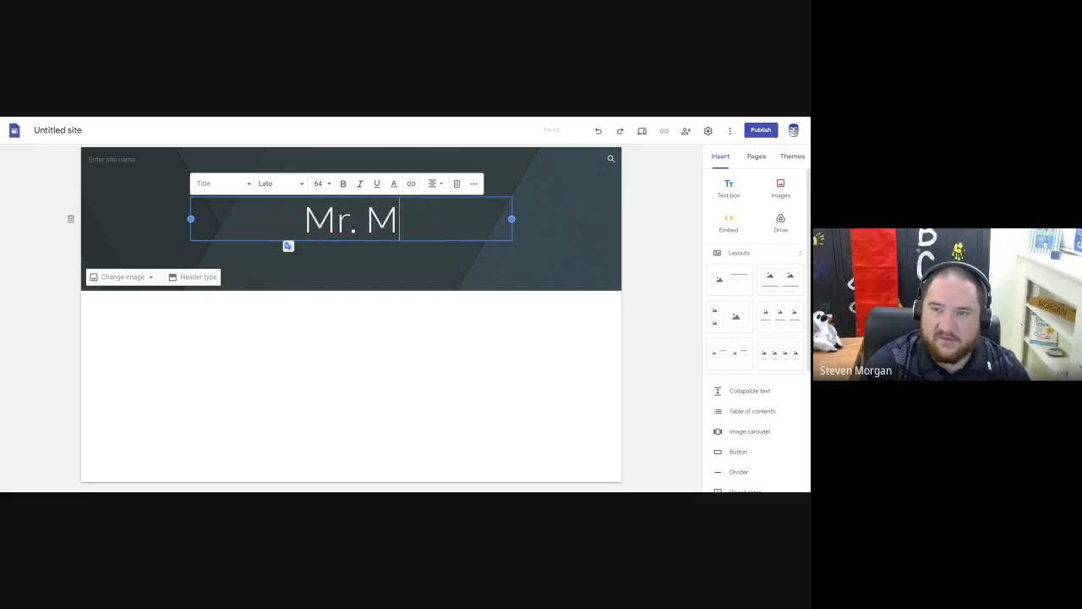
{"action": "type", "text": "organ's Math Cave"}
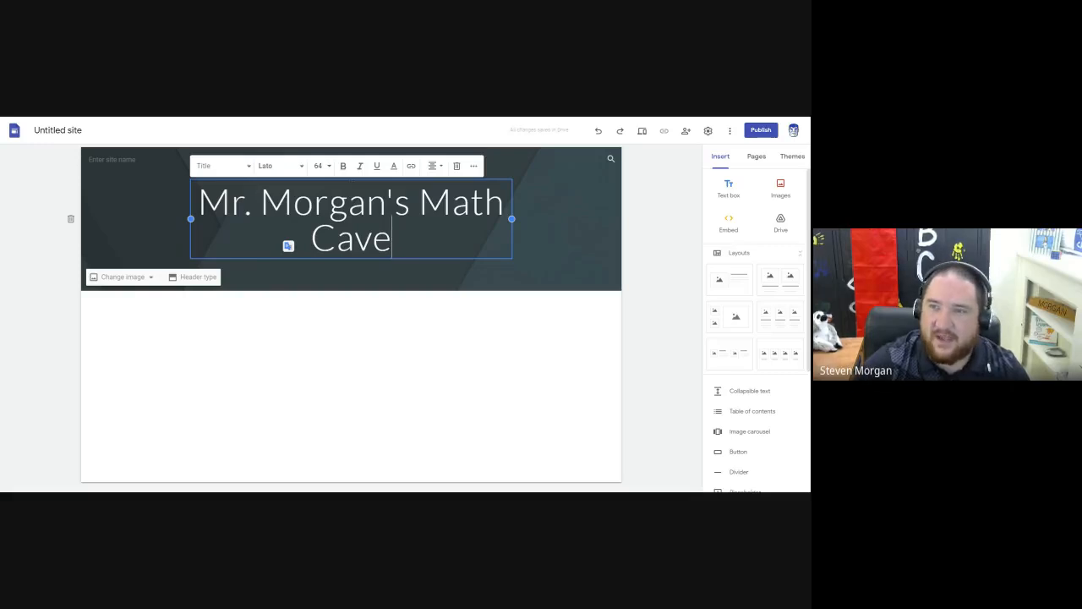
Widen the page title box on both sides so the title fits centred on one line, and deselect it.
{"action": "left_click_drag", "start_coordinate": [511, 219], "coordinate": [596, 218]}
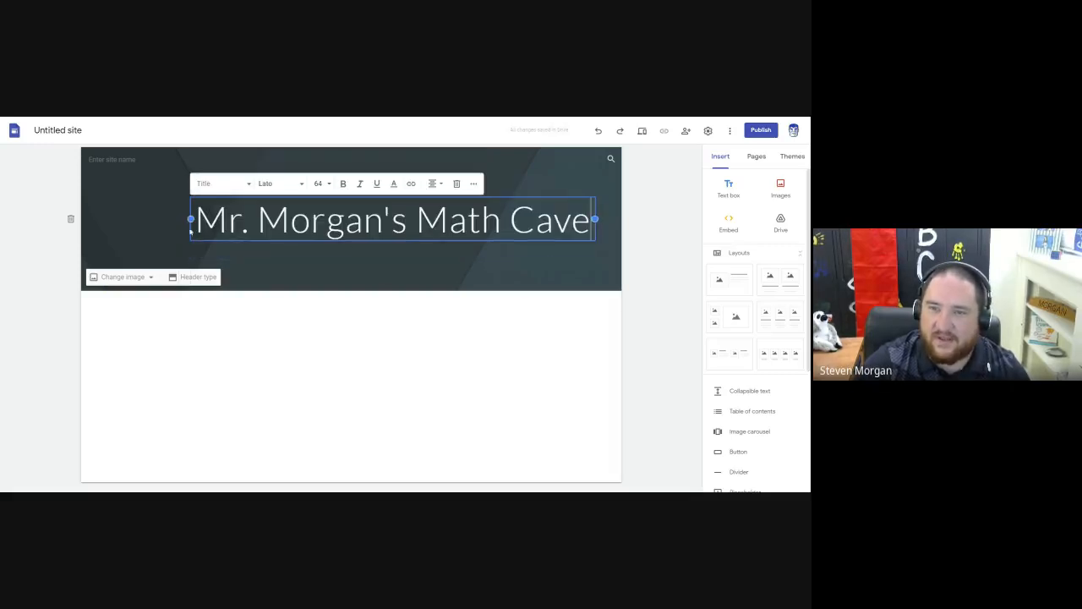
{"action": "left_click_drag", "start_coordinate": [191, 219], "coordinate": [107, 218]}
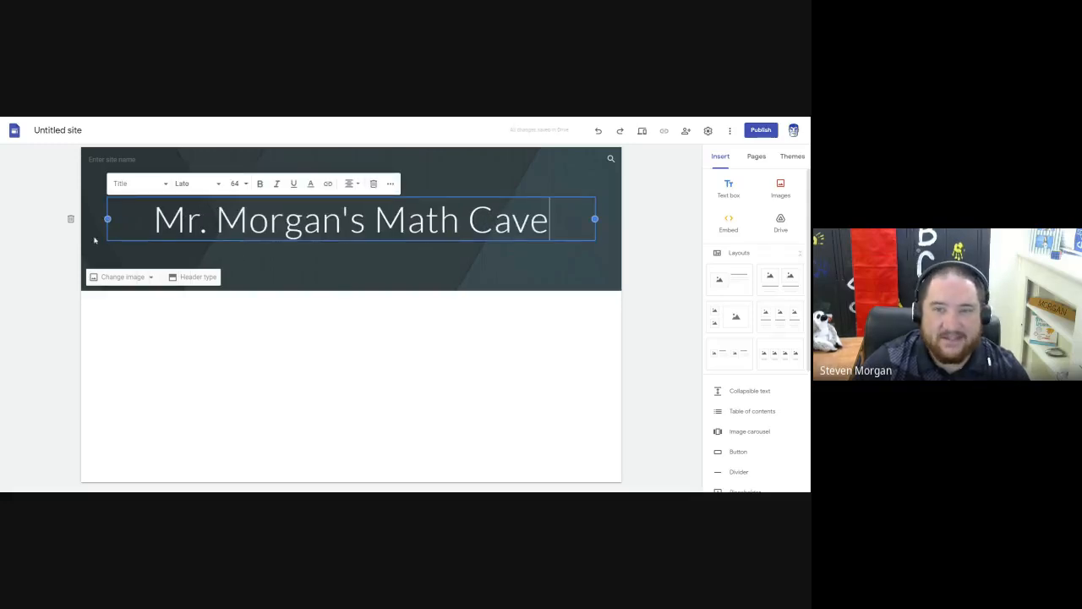
{"action": "left_click", "coordinate": [71, 320]}
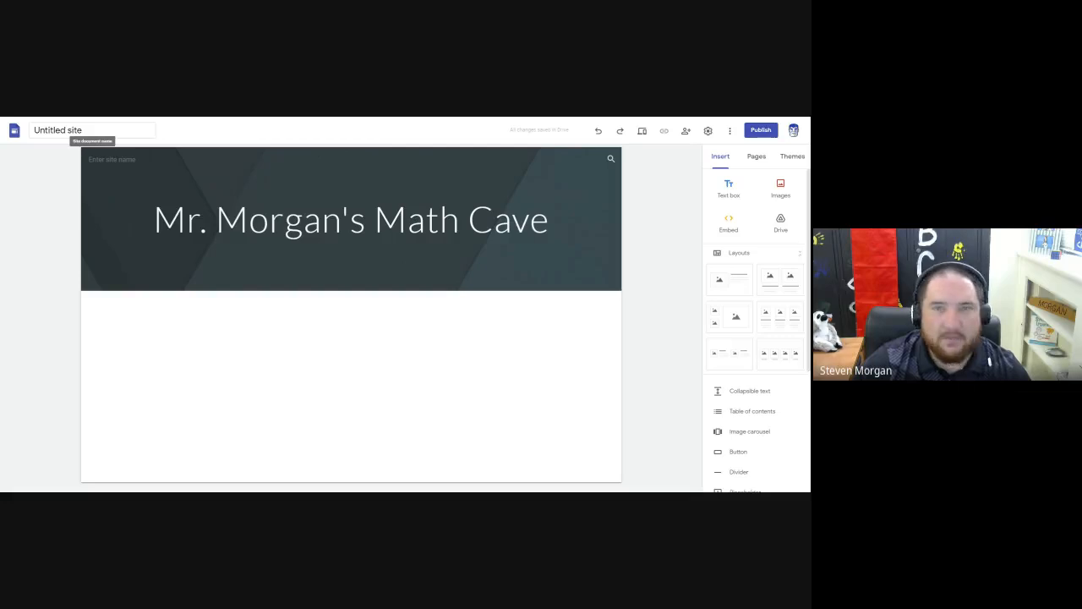
Rename the untitled site document to match the page title, the teacher's name followed by "'s Math Cave".
{"action": "left_click", "coordinate": [84, 129]}
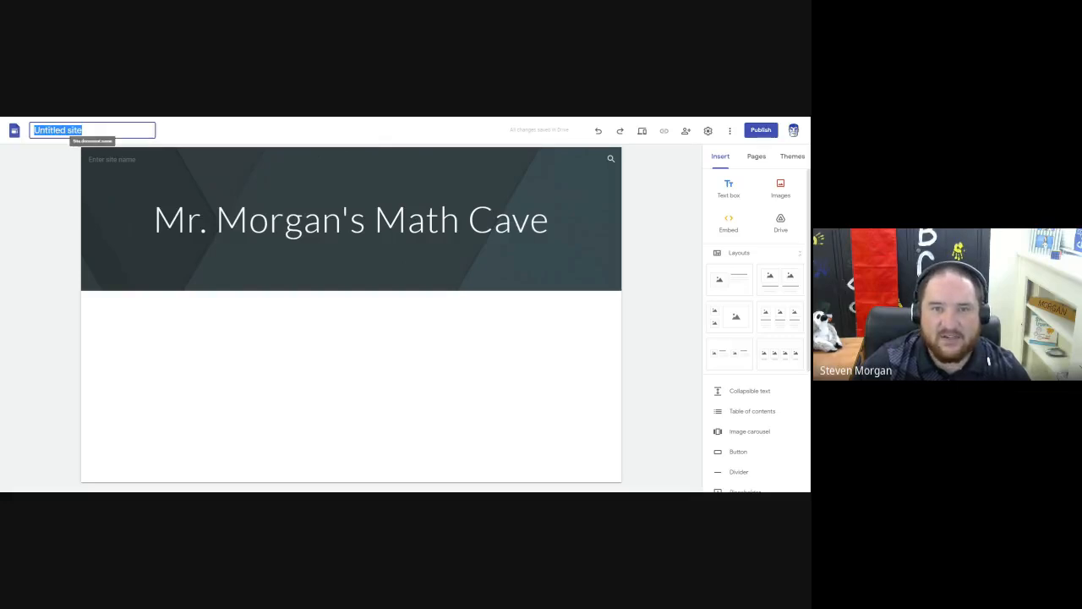
{"action": "type", "text": "Mr"}
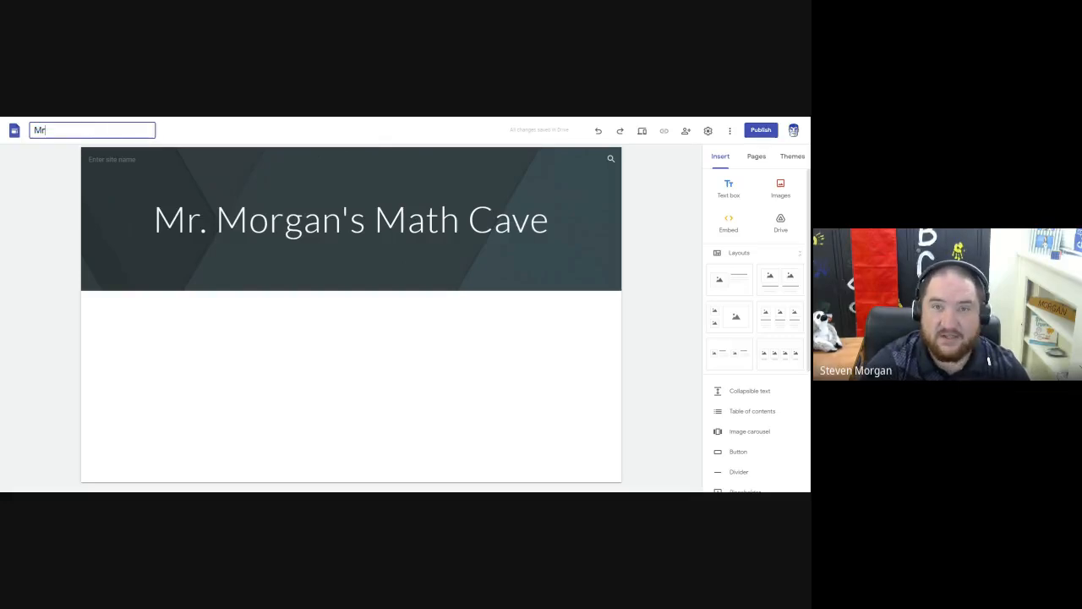
{"action": "type", "text": ". Morgan's Math Cave"}
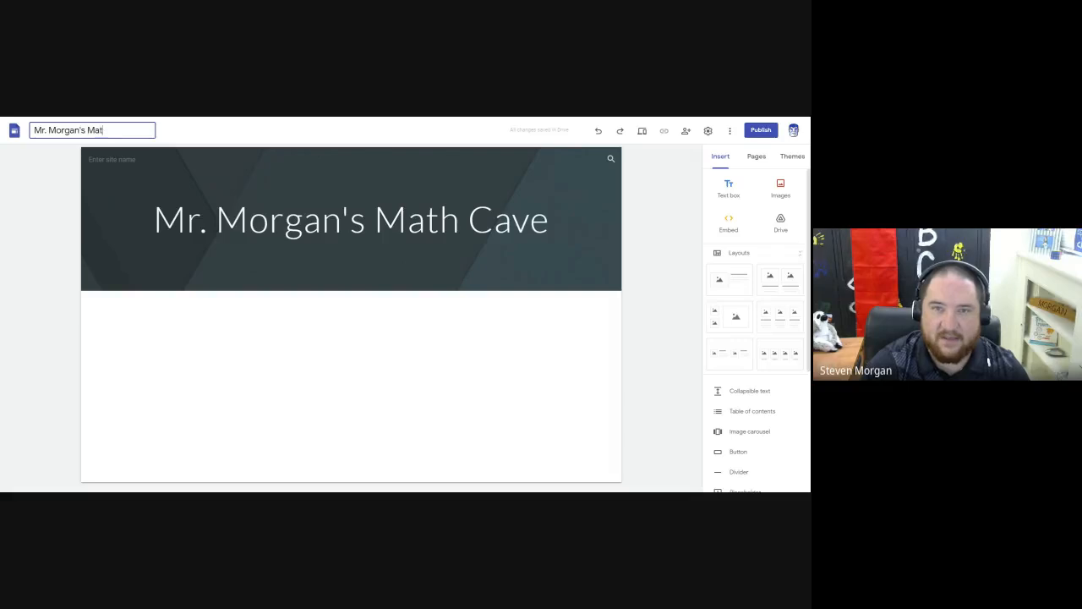
{"action": "left_click", "coordinate": [57, 177]}
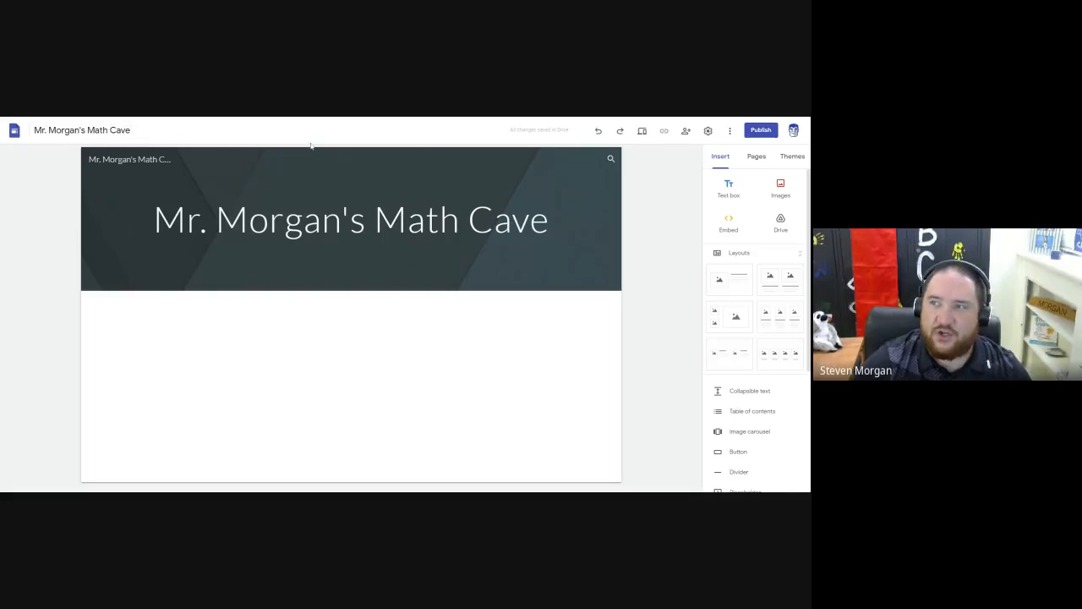
{"action": "mouse_move", "coordinate": [227, 178]}
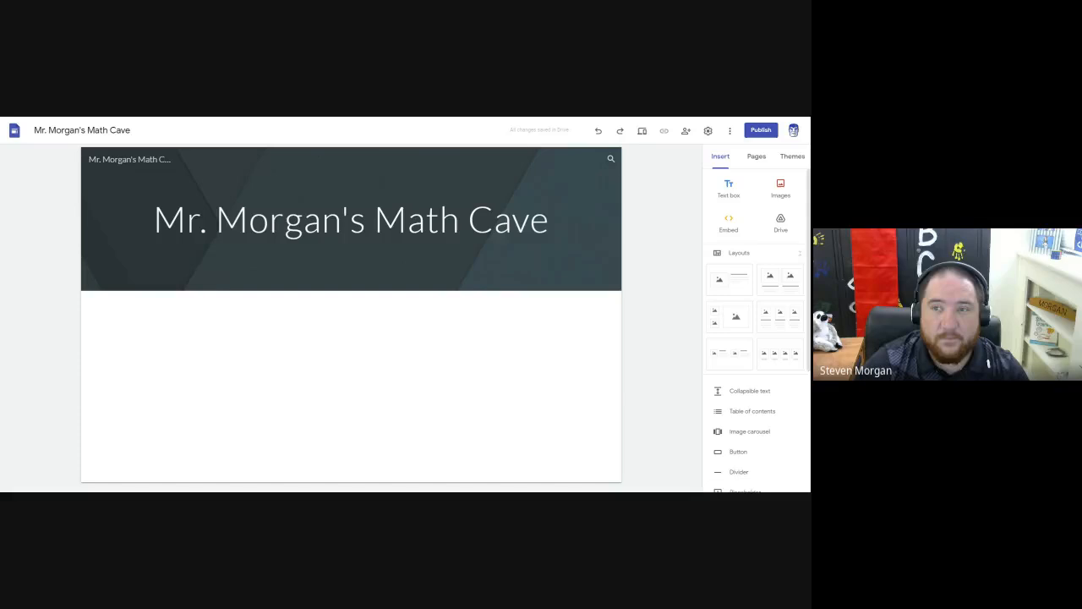
{"action": "mouse_move", "coordinate": [351, 219]}
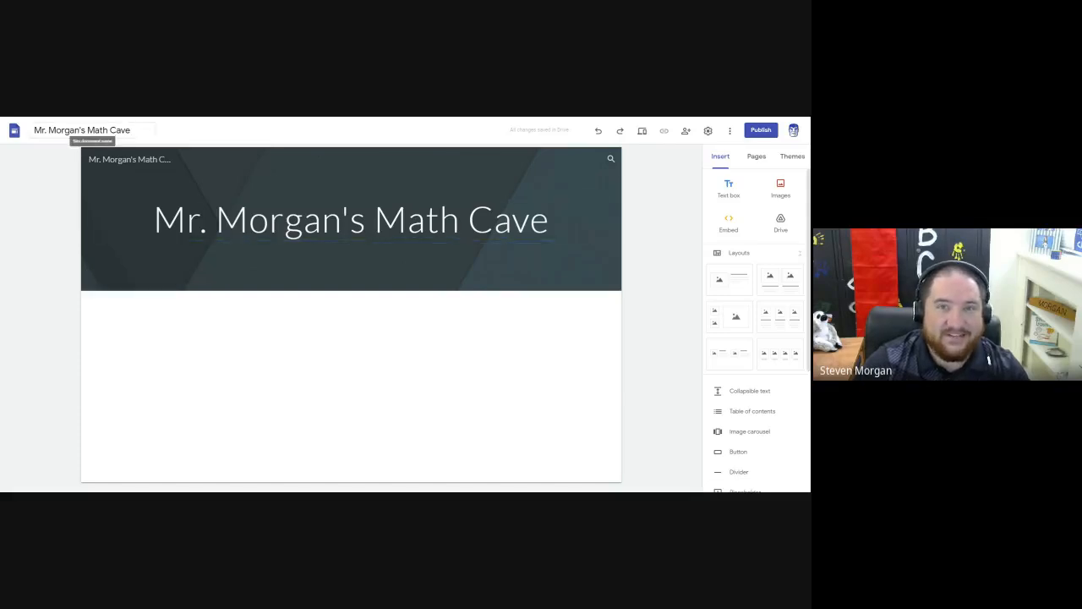
{"action": "left_click", "coordinate": [85, 130]}
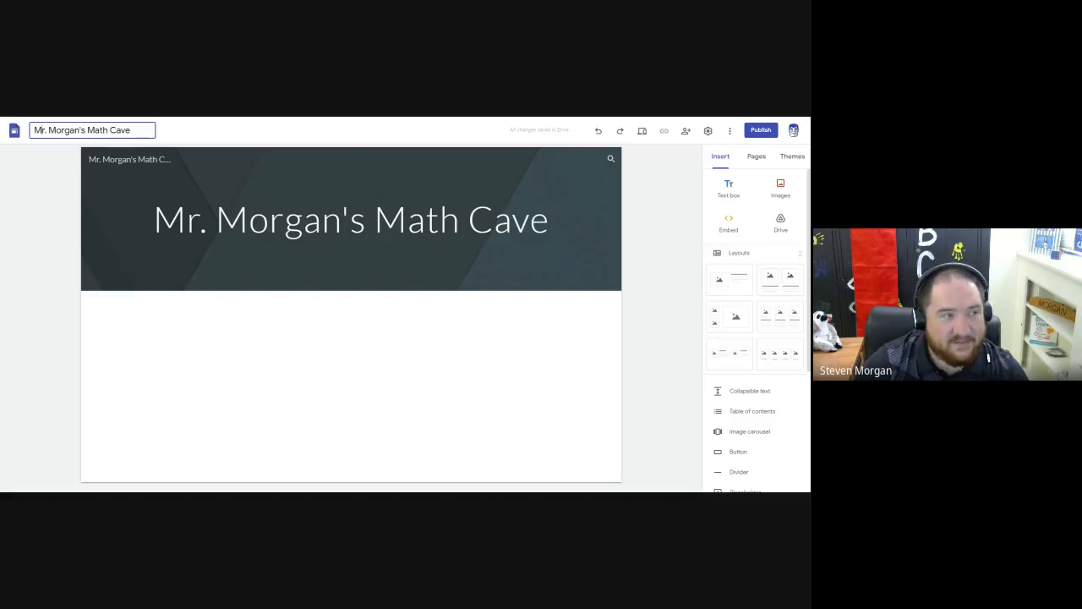
{"action": "left_click", "coordinate": [53, 222]}
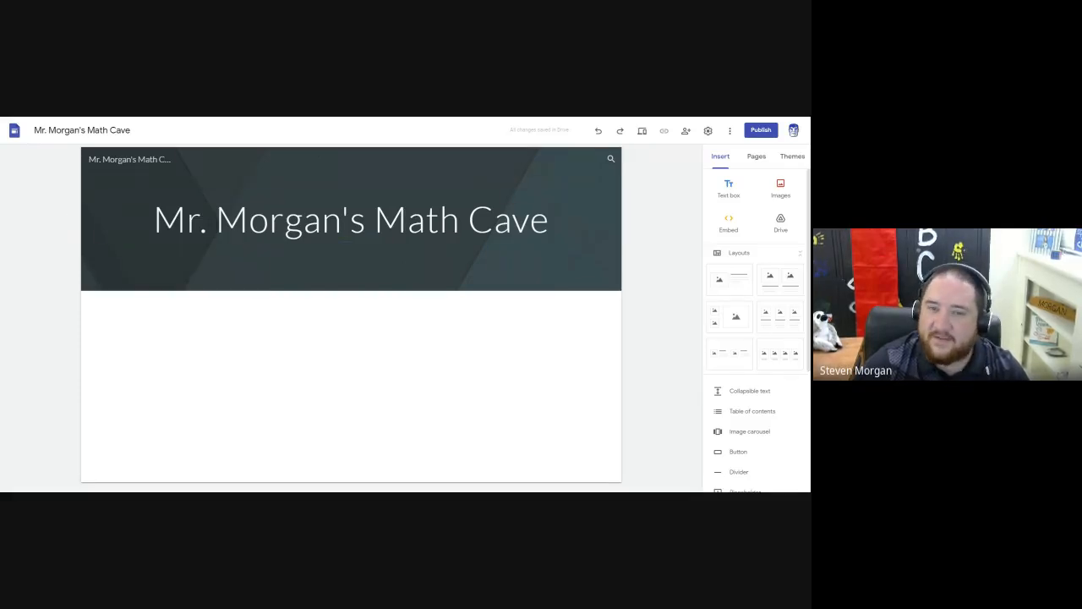
{"action": "mouse_move", "coordinate": [82, 210]}
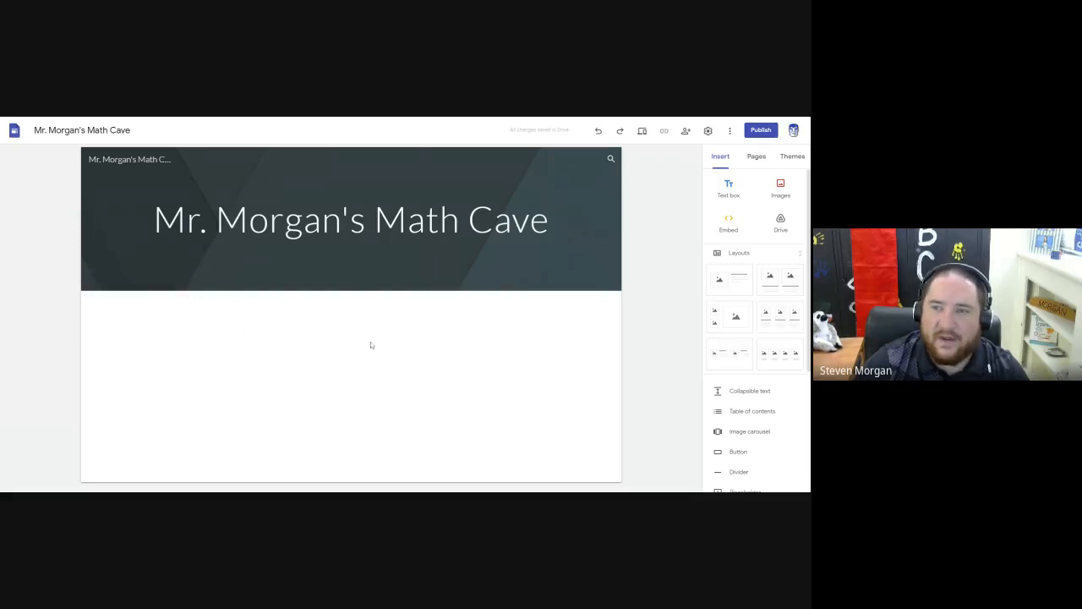
Change the header background to the white geometric relief pattern from the image gallery.
{"action": "mouse_move", "coordinate": [386, 255]}
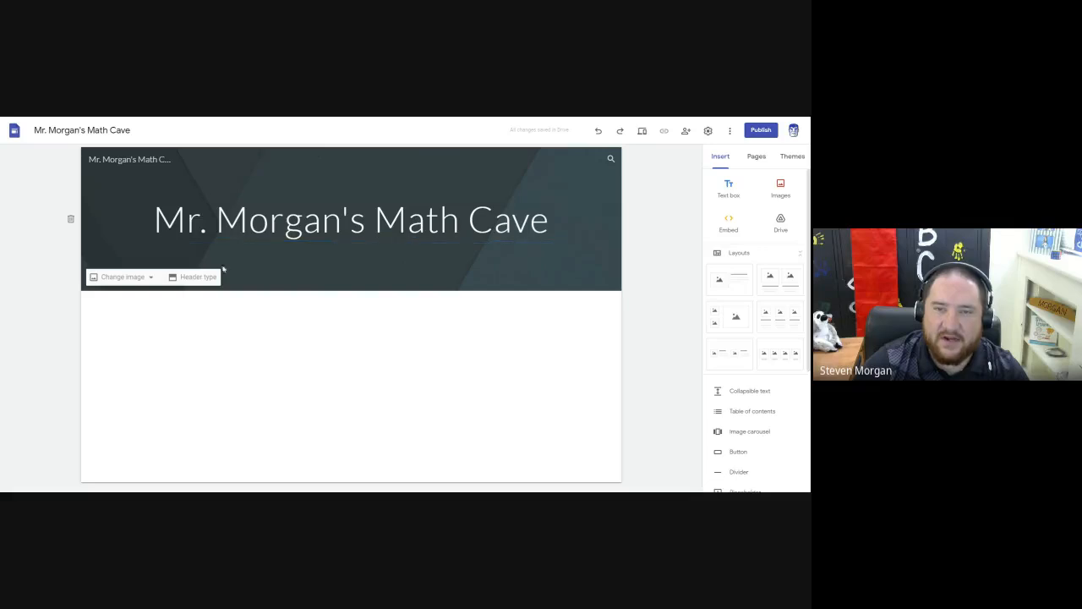
{"action": "left_click", "coordinate": [143, 279]}
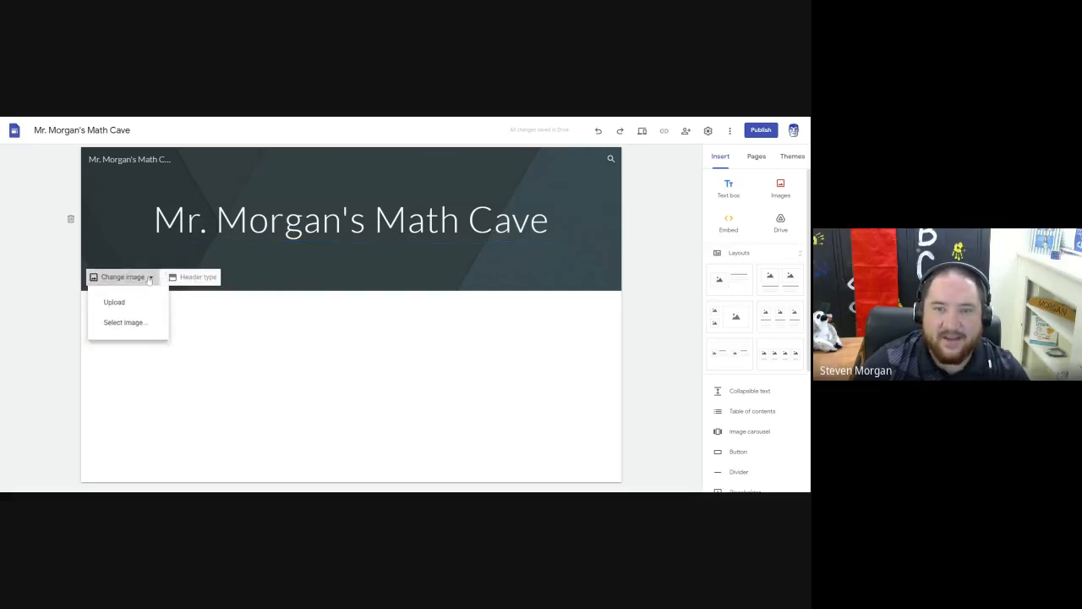
{"action": "left_click", "coordinate": [130, 329]}
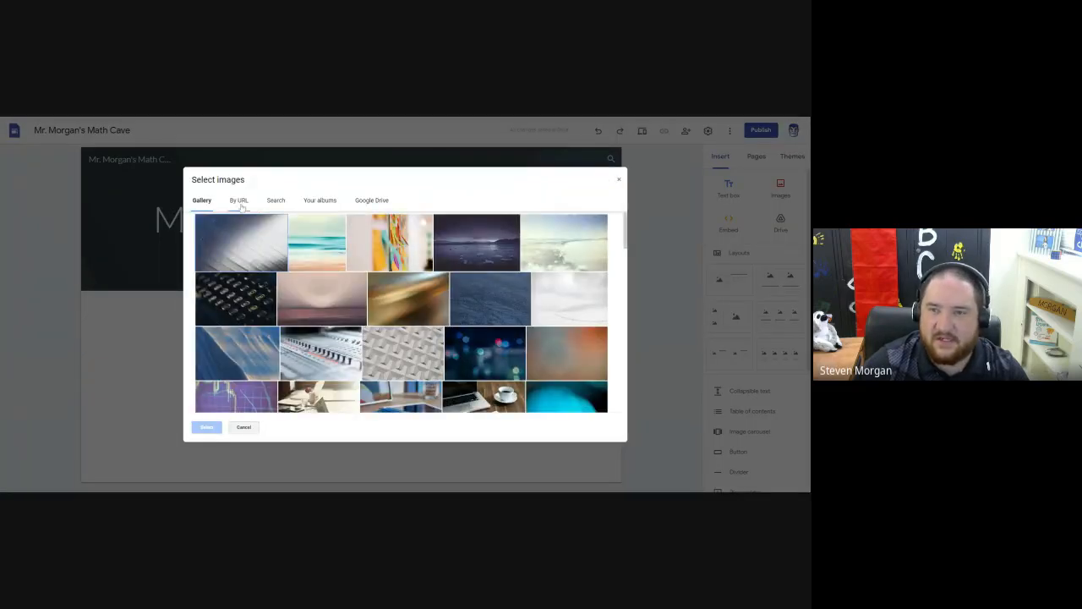
{"action": "scroll", "coordinate": [482, 279], "scroll_direction": "down", "scroll_amount": 3}
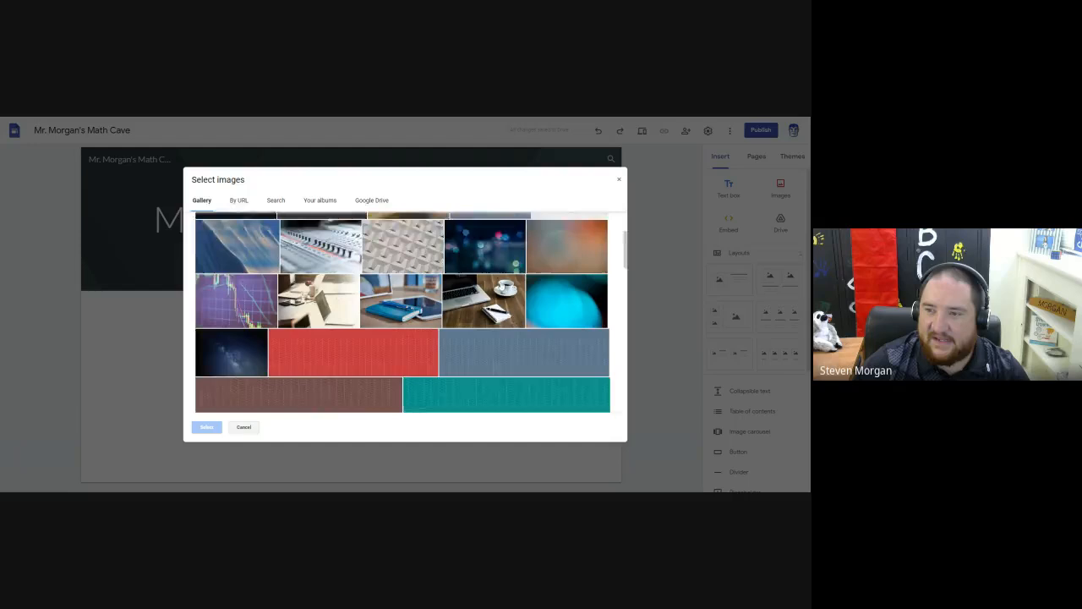
{"action": "scroll", "coordinate": [501, 281], "scroll_direction": "down", "scroll_amount": 1}
{"action": "scroll", "coordinate": [501, 280], "scroll_direction": "up", "scroll_amount": 1}
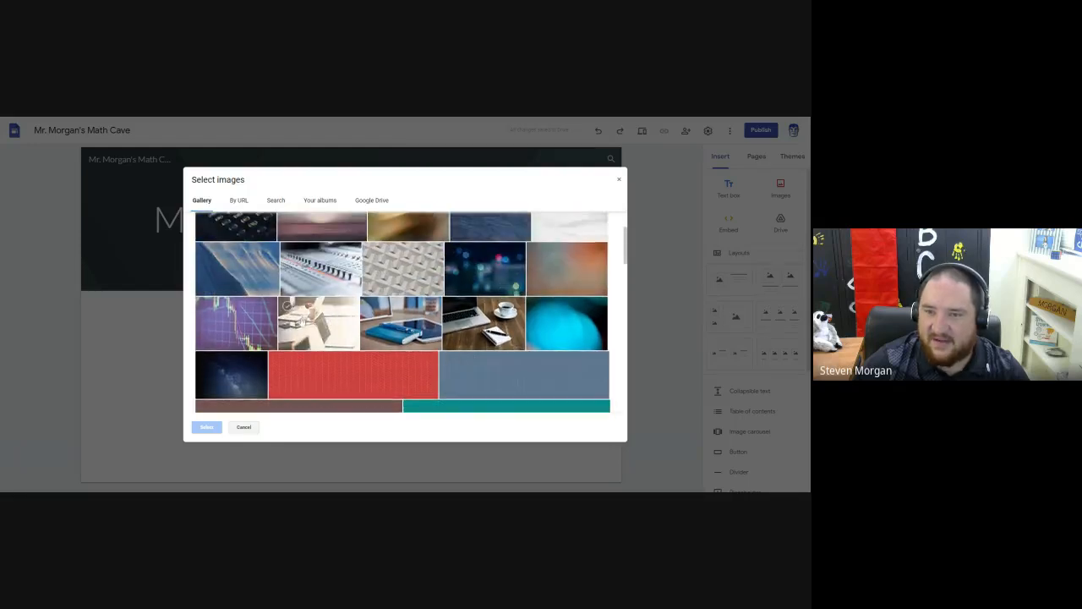
{"action": "scroll", "coordinate": [305, 324], "scroll_direction": "up", "scroll_amount": 2}
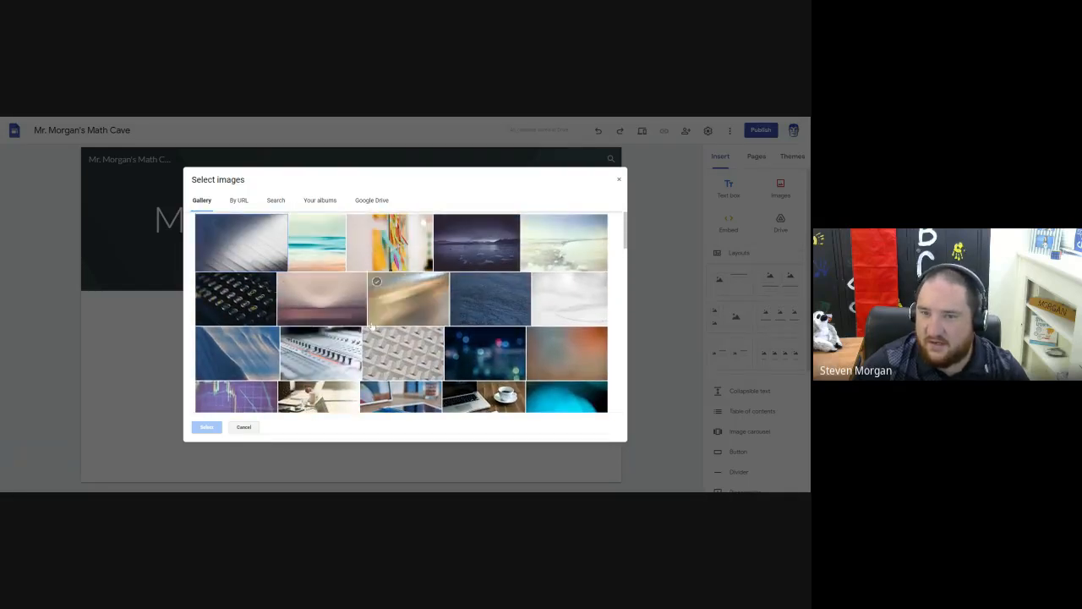
{"action": "scroll", "coordinate": [485, 302], "scroll_direction": "down", "scroll_amount": 1}
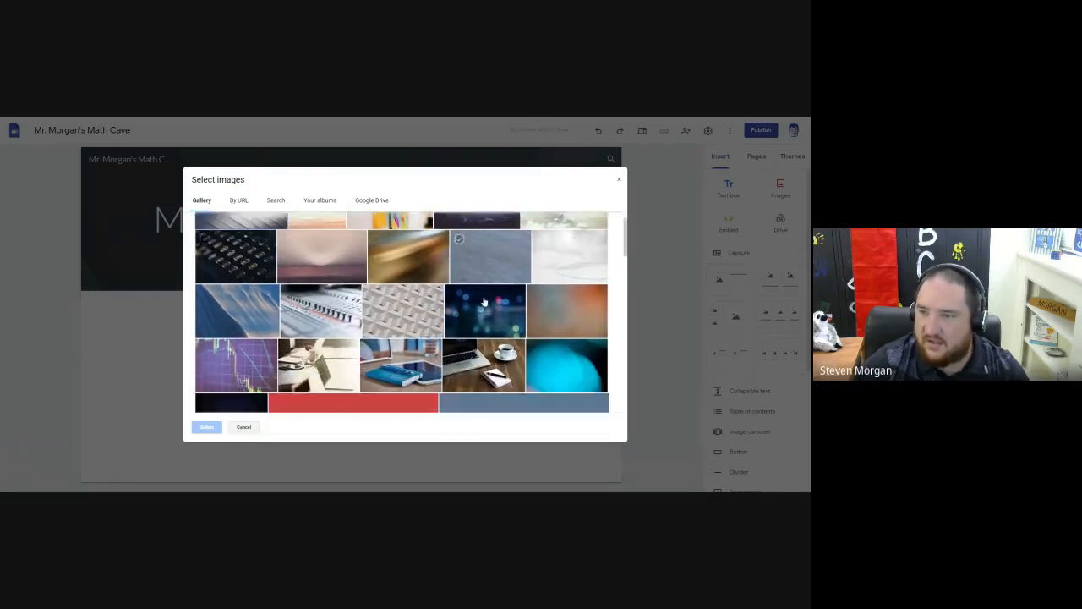
{"action": "scroll", "coordinate": [485, 302], "scroll_direction": "down", "scroll_amount": 1}
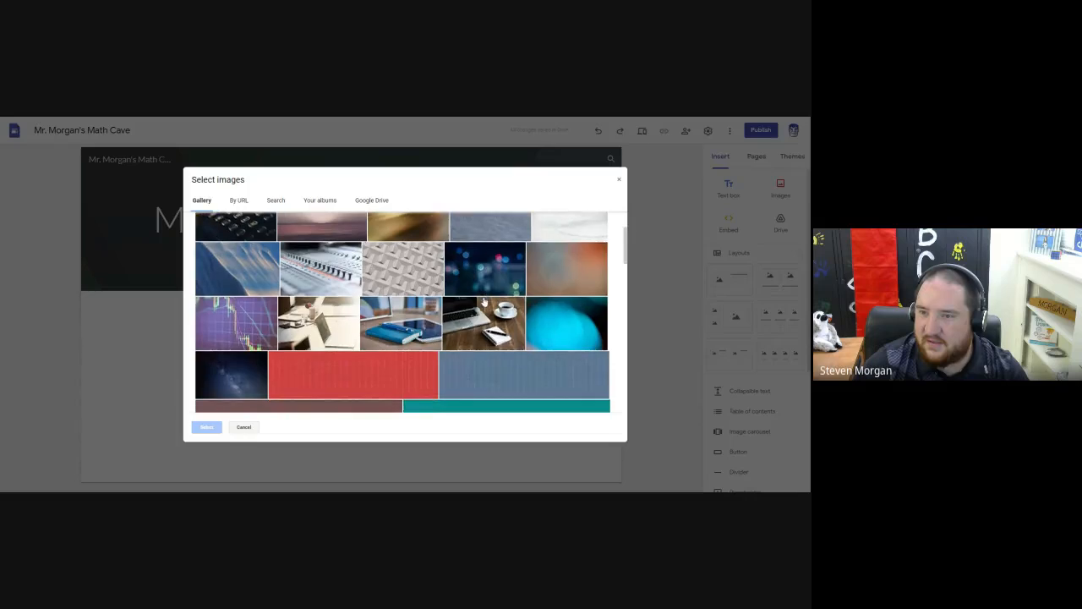
{"action": "left_click", "coordinate": [408, 270]}
{"action": "left_click", "coordinate": [207, 427]}
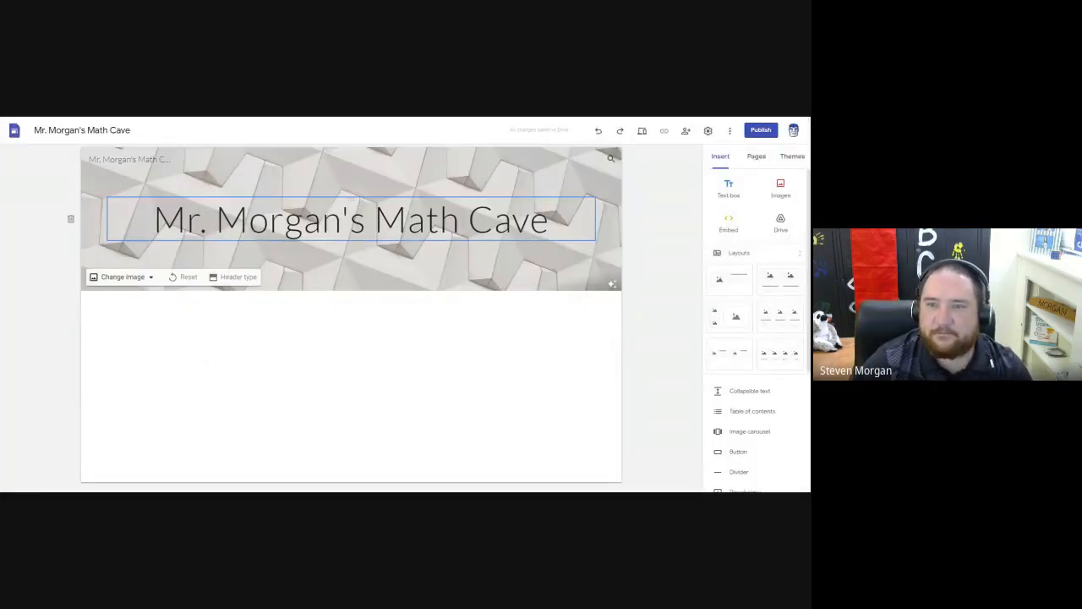
Try the Cover, Large banner, Banner and Title only header types, and settle on Large banner.
{"action": "left_click", "coordinate": [239, 277]}
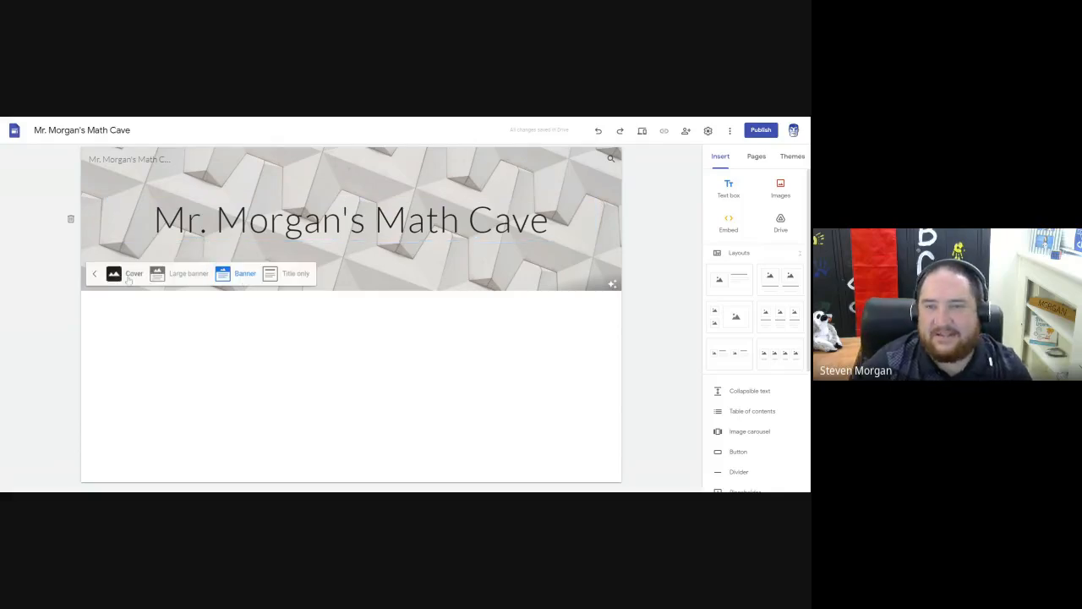
{"action": "left_click", "coordinate": [114, 277]}
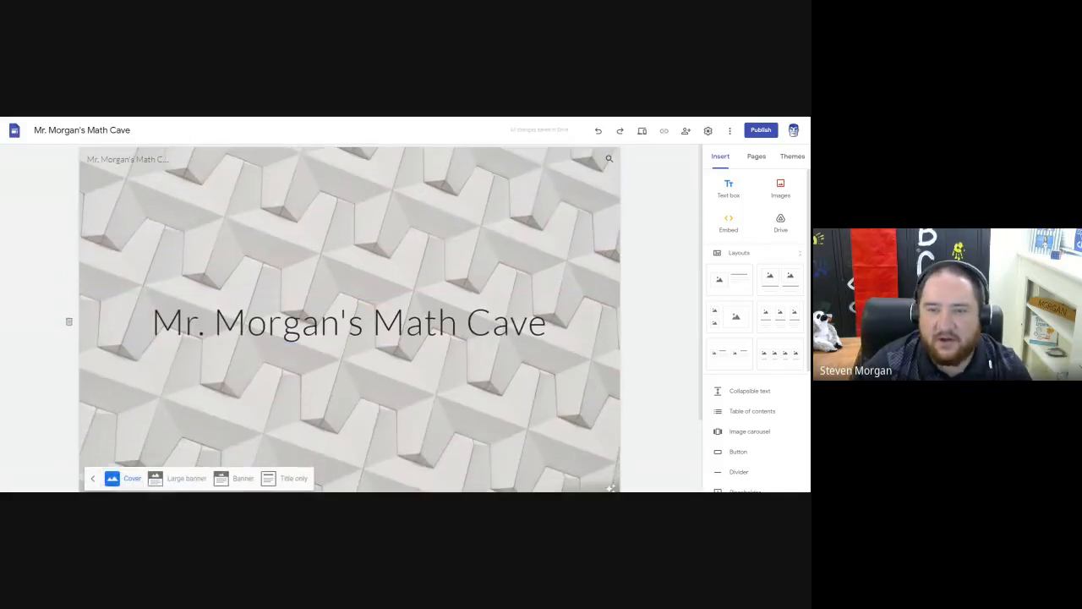
{"action": "left_click", "coordinate": [180, 479]}
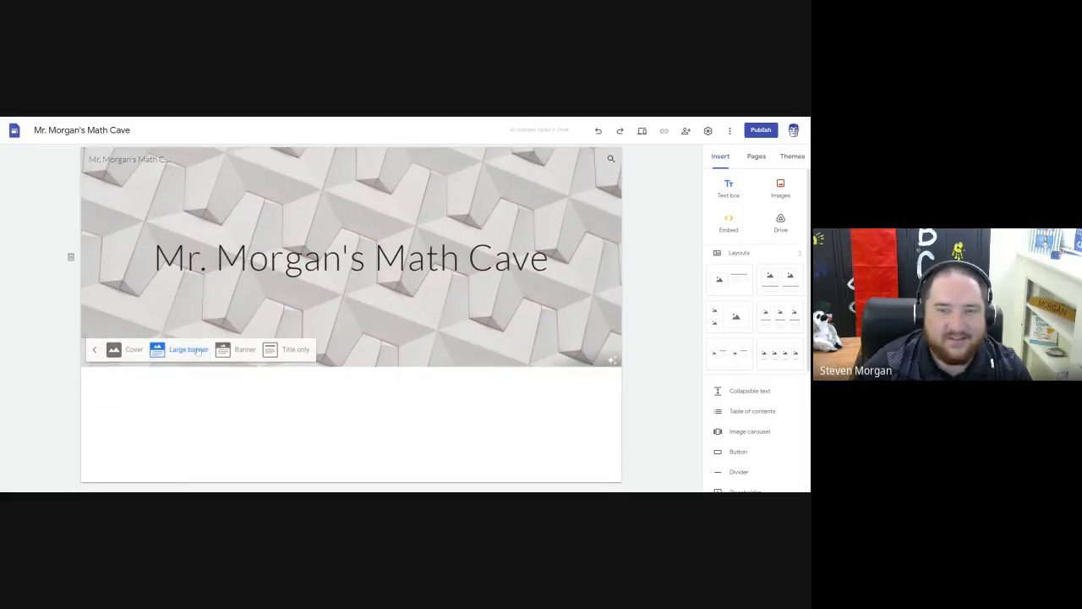
{"action": "left_click", "coordinate": [243, 352]}
{"action": "left_click", "coordinate": [287, 274]}
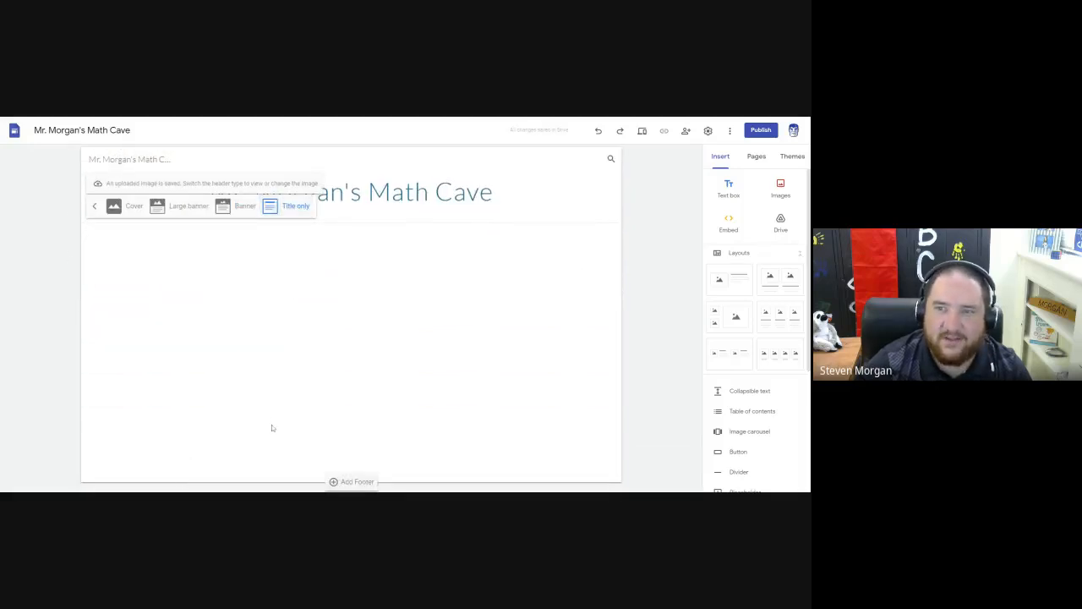
{"action": "left_click", "coordinate": [182, 212]}
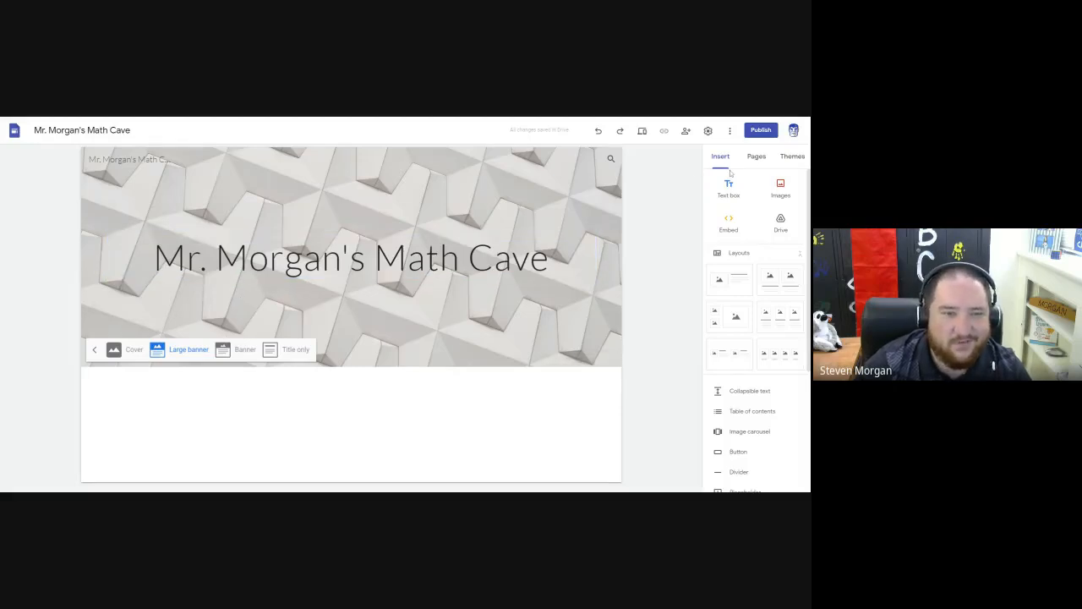
Try the Vision theme, then apply the Level theme, sampling its blue colour before settling on yellow.
{"action": "left_click", "coordinate": [793, 158]}
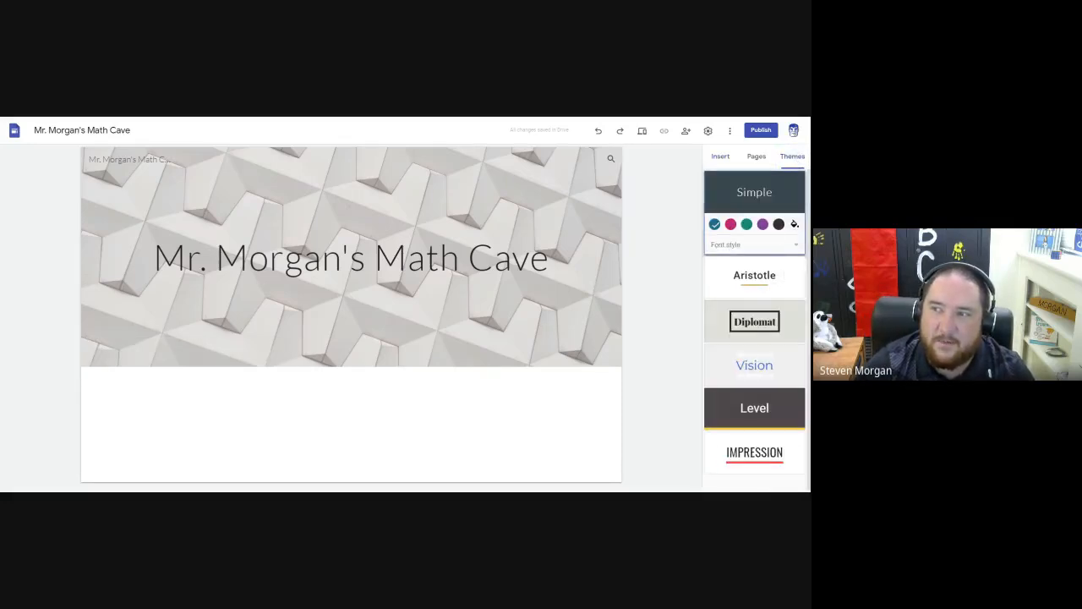
{"action": "scroll", "coordinate": [769, 269], "scroll_direction": "down", "scroll_amount": 1}
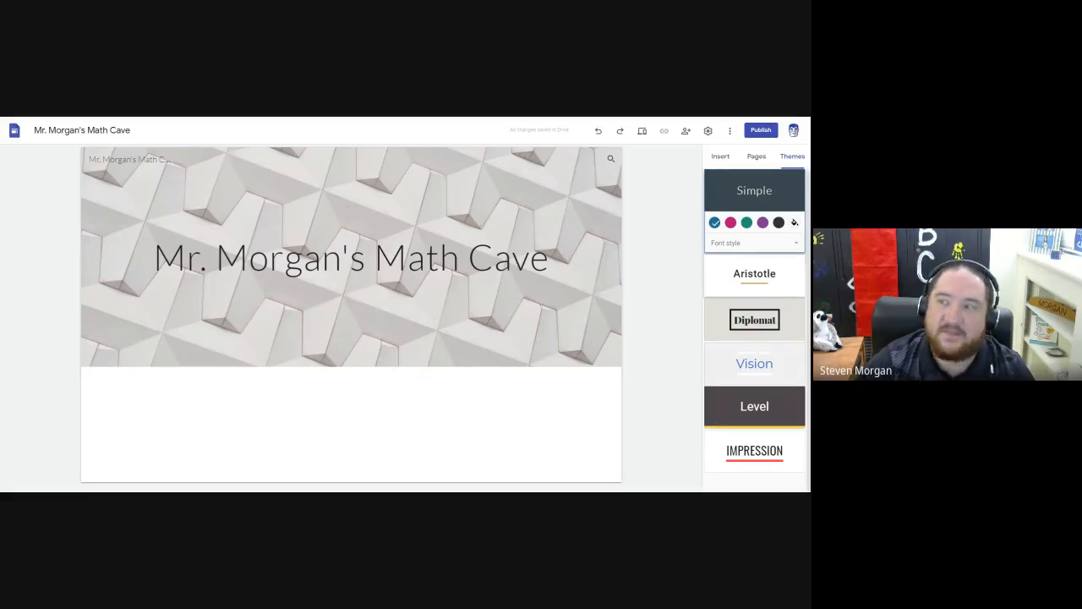
{"action": "left_click", "coordinate": [748, 370]}
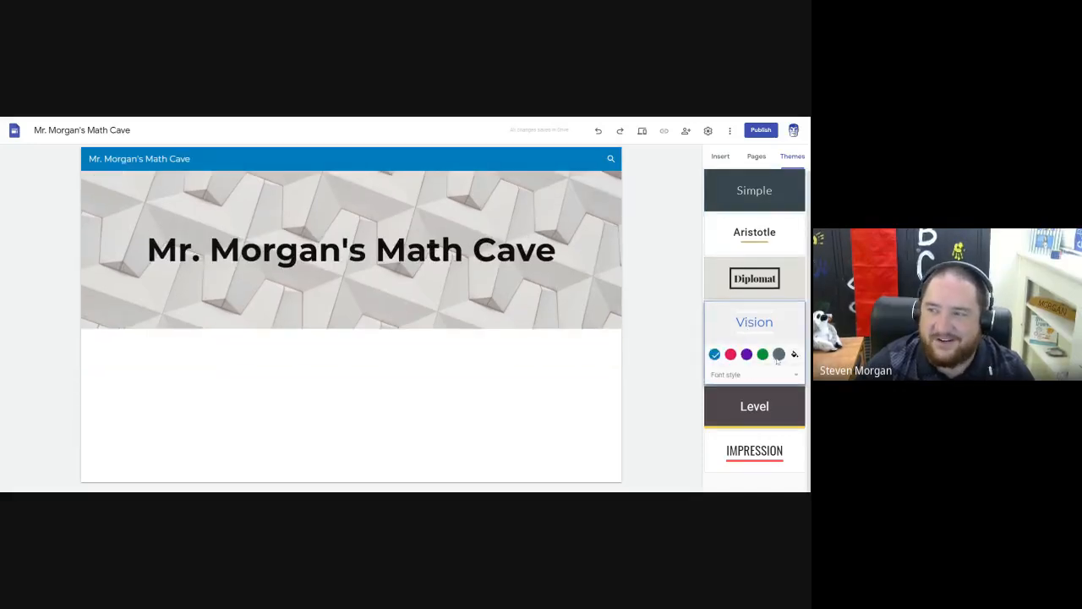
{"action": "left_click", "coordinate": [748, 391]}
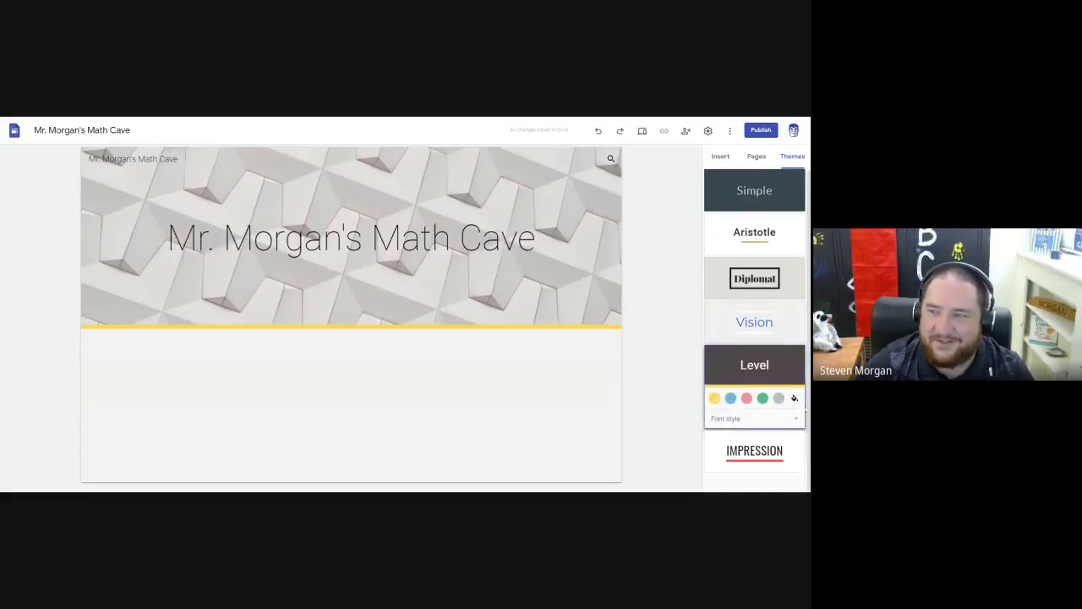
{"action": "left_click", "coordinate": [731, 399]}
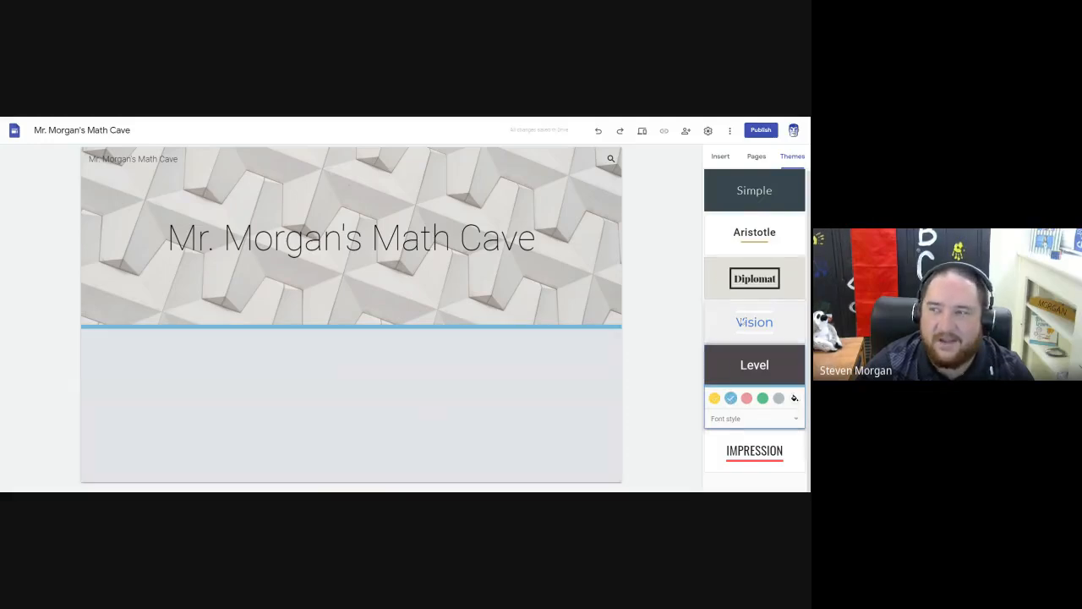
{"action": "left_click", "coordinate": [714, 398]}
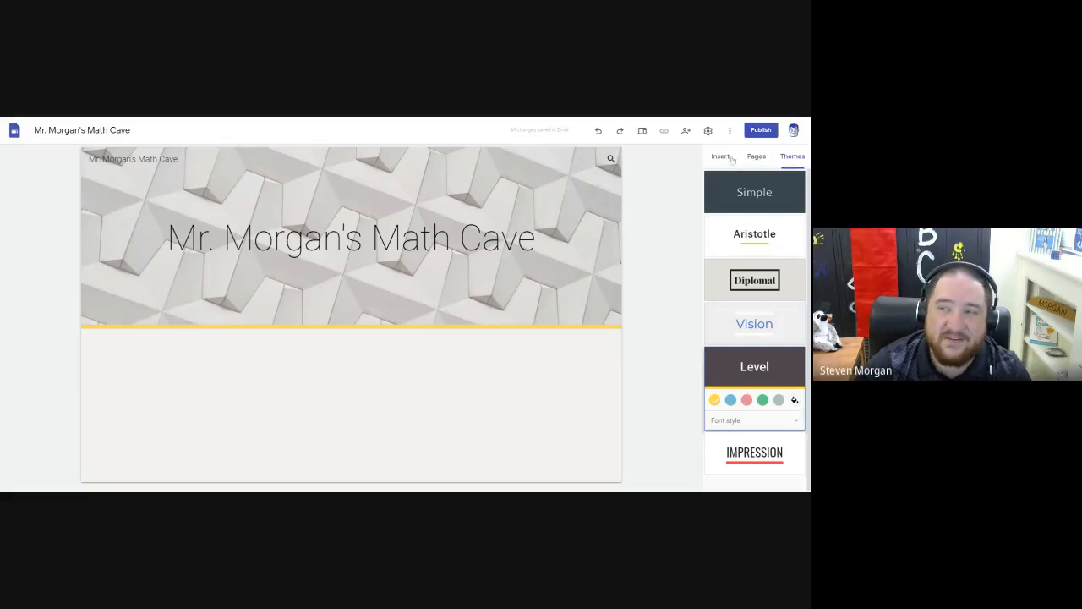
Look through the site's page list and the elements available for insertion.
{"action": "left_click", "coordinate": [757, 160]}
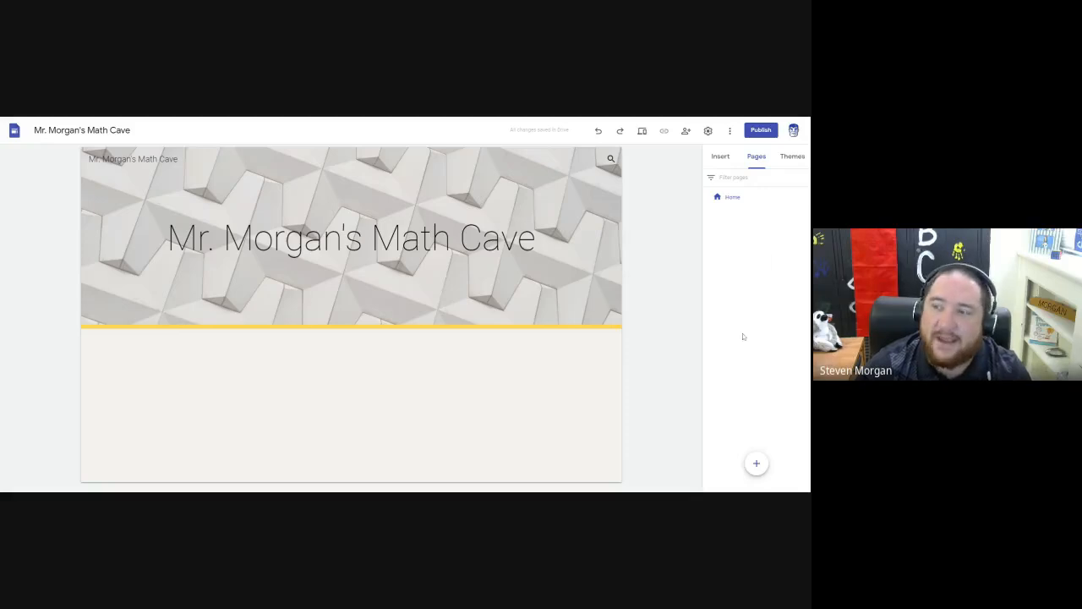
{"action": "left_click", "coordinate": [725, 161]}
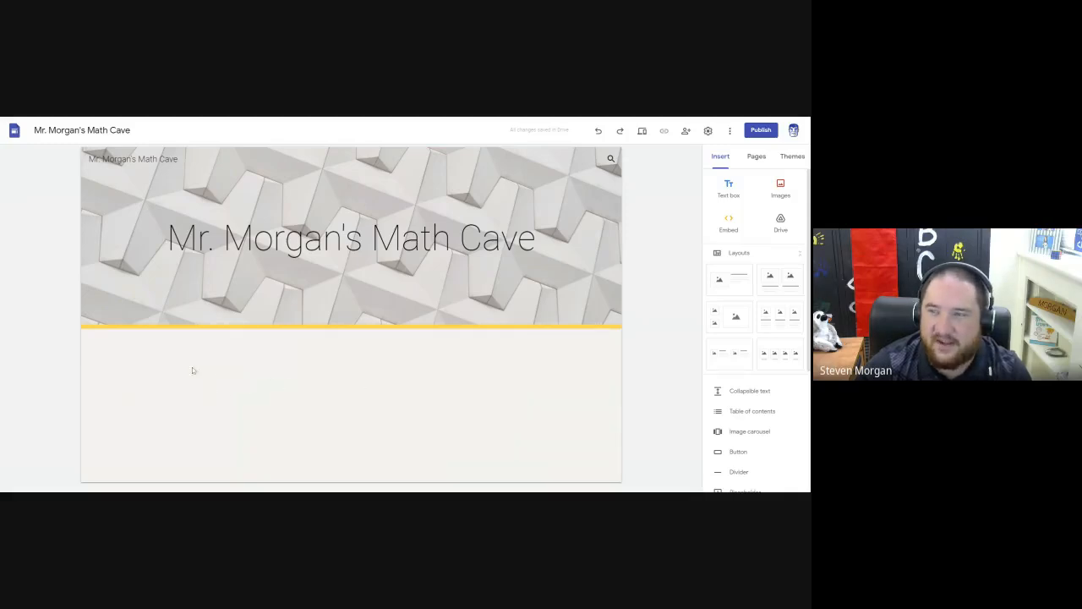
{"action": "mouse_move", "coordinate": [346, 289]}
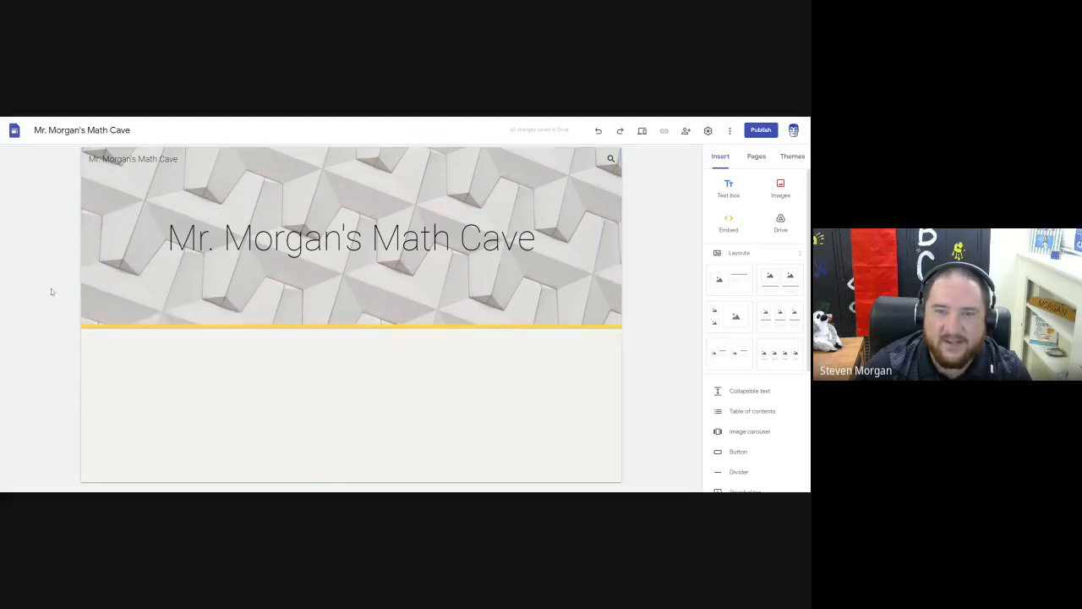
{"action": "mouse_move", "coordinate": [388, 311]}
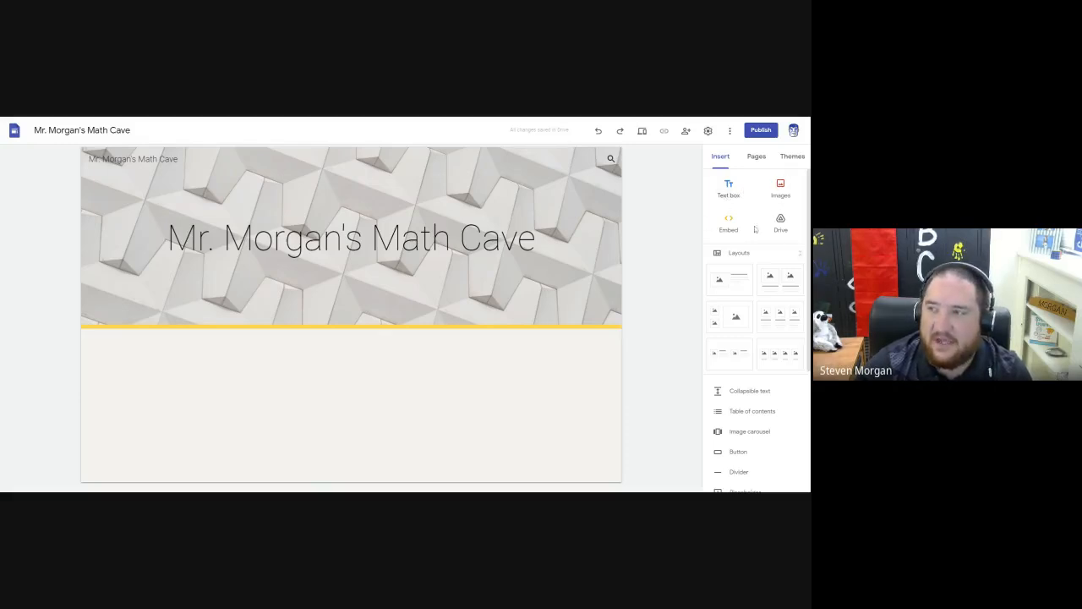
{"action": "scroll", "coordinate": [793, 263], "scroll_direction": "down", "scroll_amount": 3}
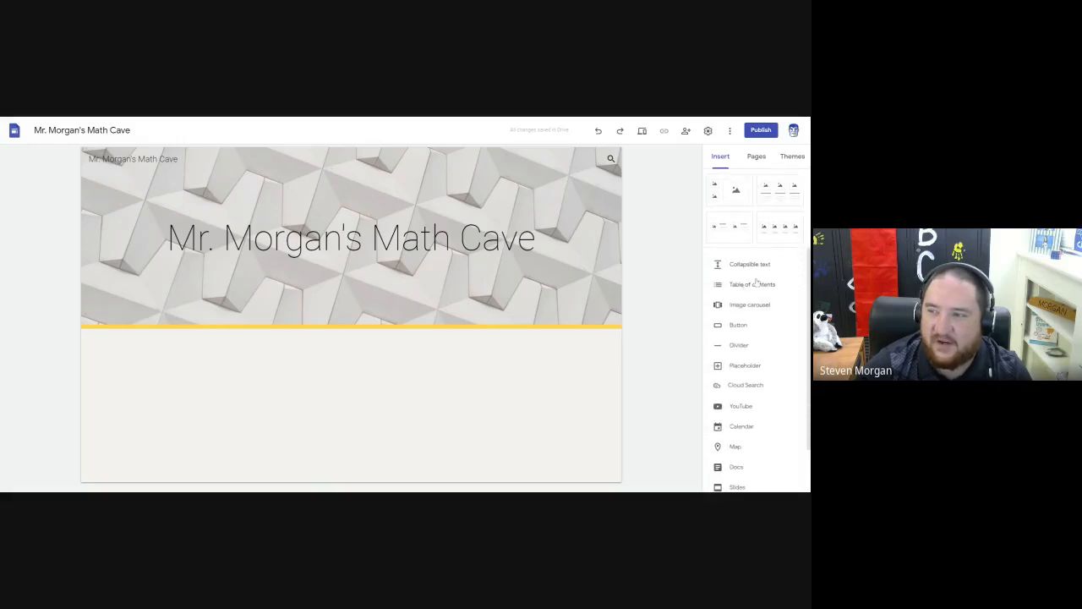
{"action": "scroll", "coordinate": [759, 282], "scroll_direction": "up", "scroll_amount": 3}
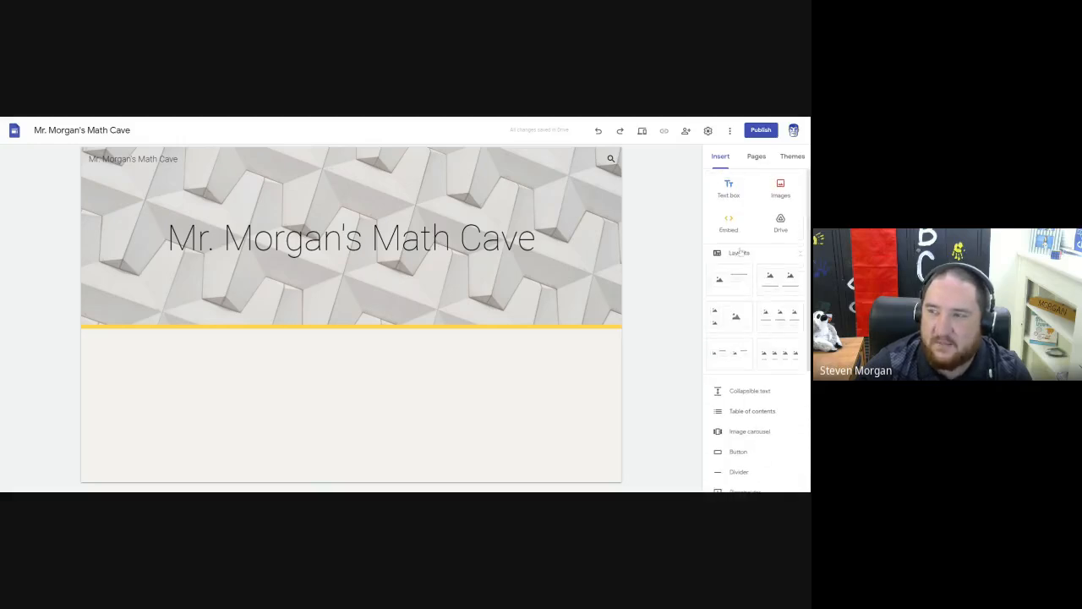
Add a text box below the header in the Title style with the text "Math Homework".
{"action": "left_click", "coordinate": [730, 188]}
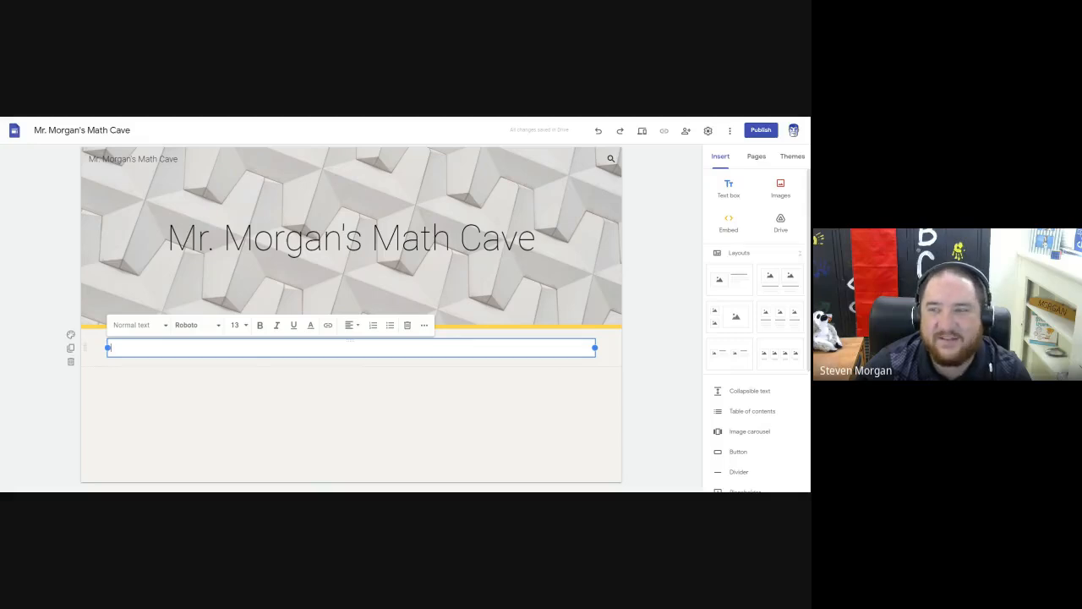
{"action": "left_click", "coordinate": [141, 333]}
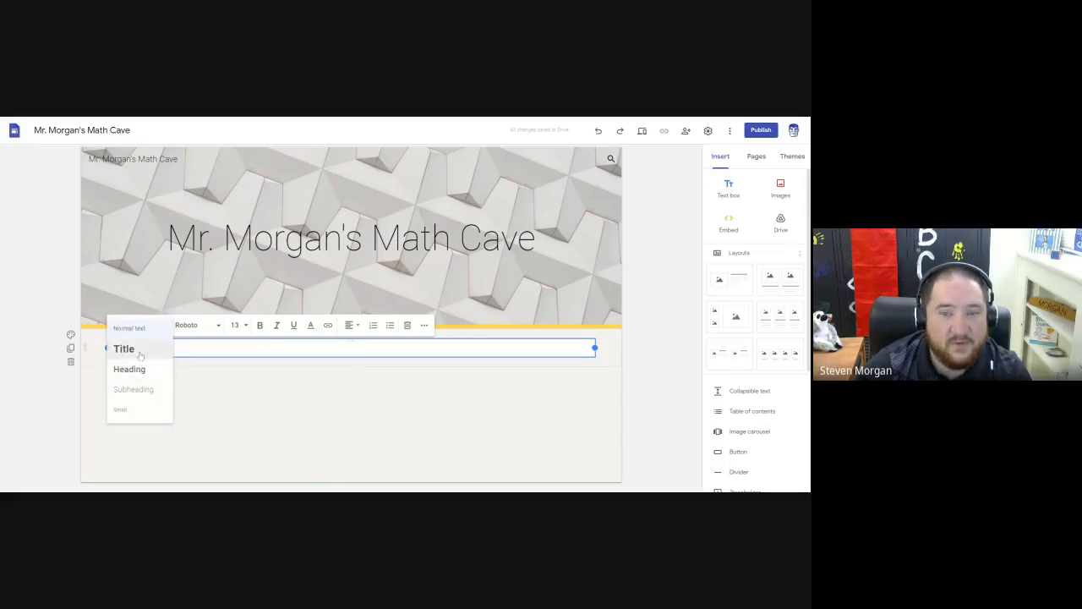
{"action": "left_click", "coordinate": [141, 353]}
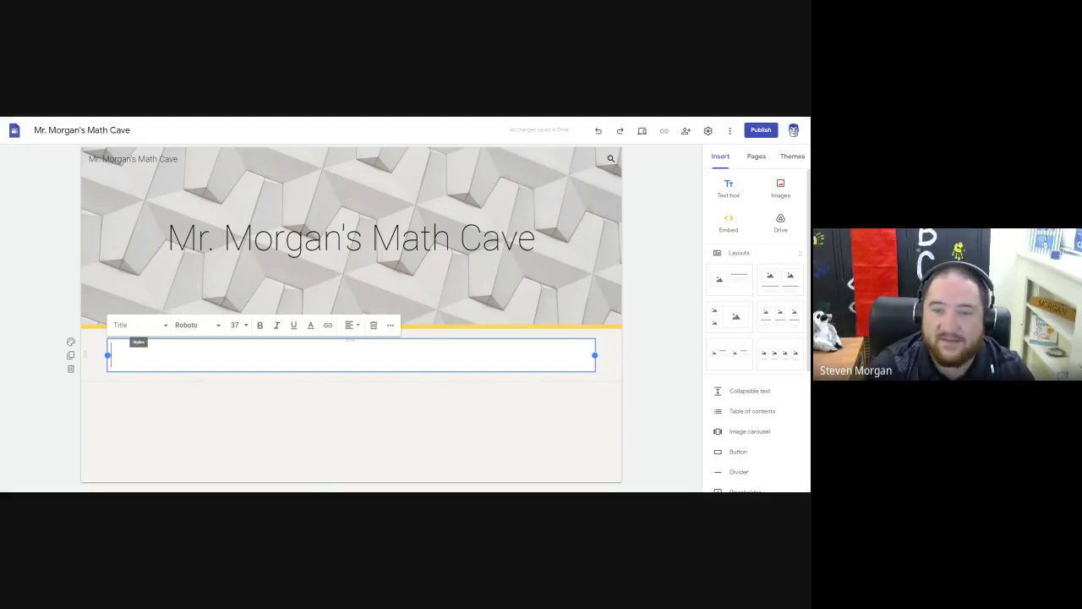
{"action": "type", "text": "Math Homework"}
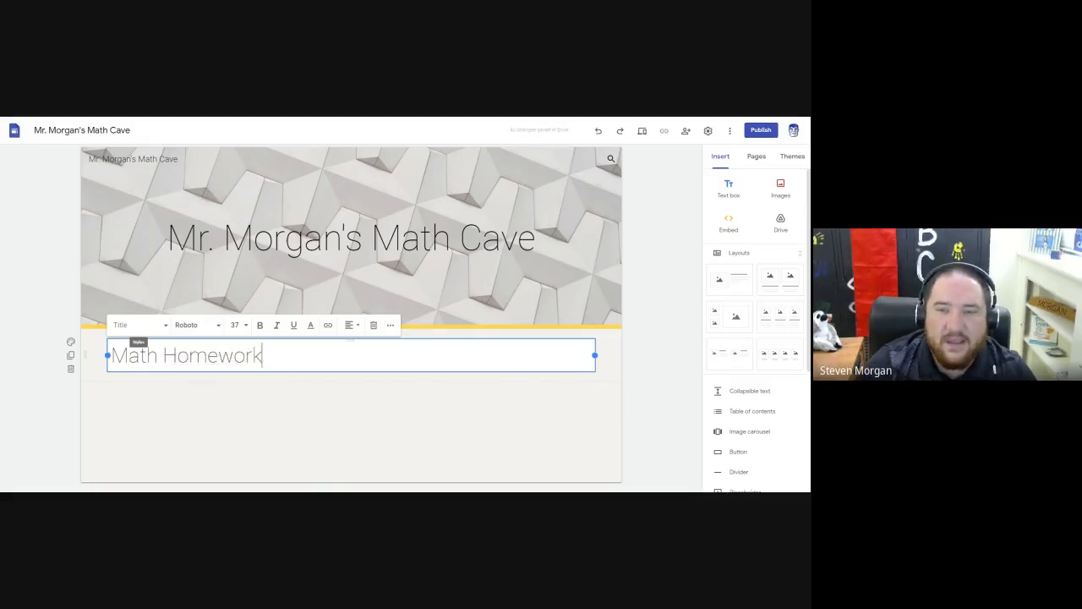
Set the font to Arial and turn on bold in the "Math Homework" text box.
{"action": "left_click", "coordinate": [188, 326]}
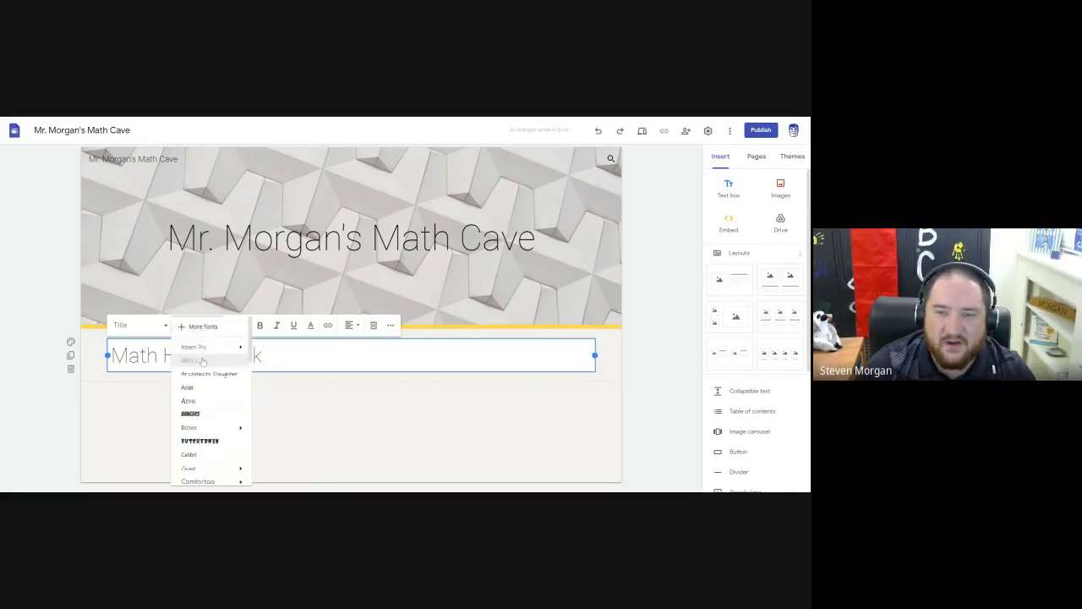
{"action": "mouse_move", "coordinate": [206, 343]}
{"action": "left_click", "coordinate": [271, 382]}
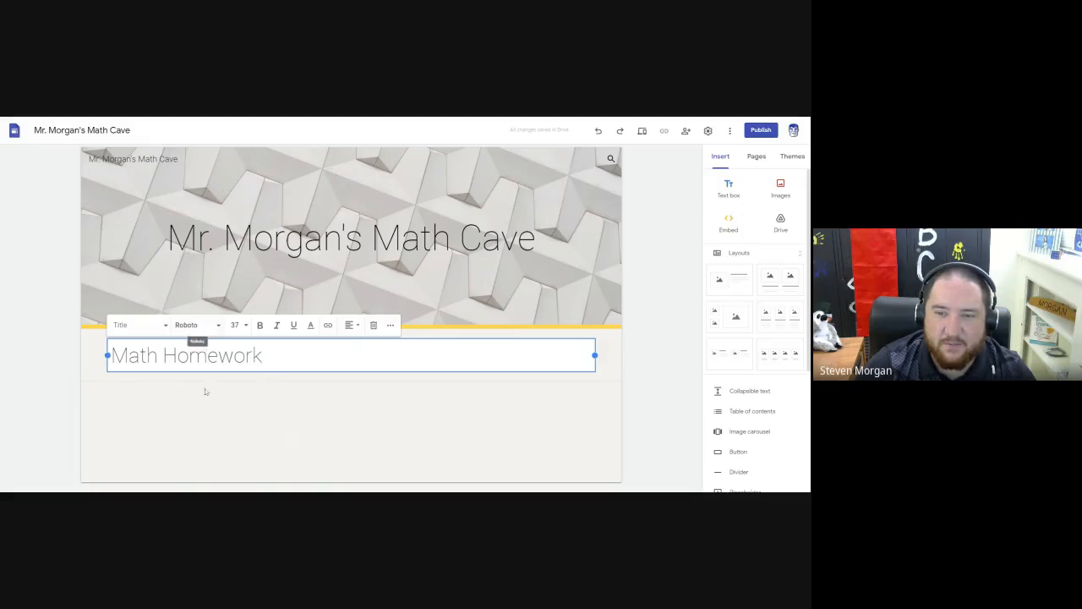
{"action": "left_click", "coordinate": [215, 332]}
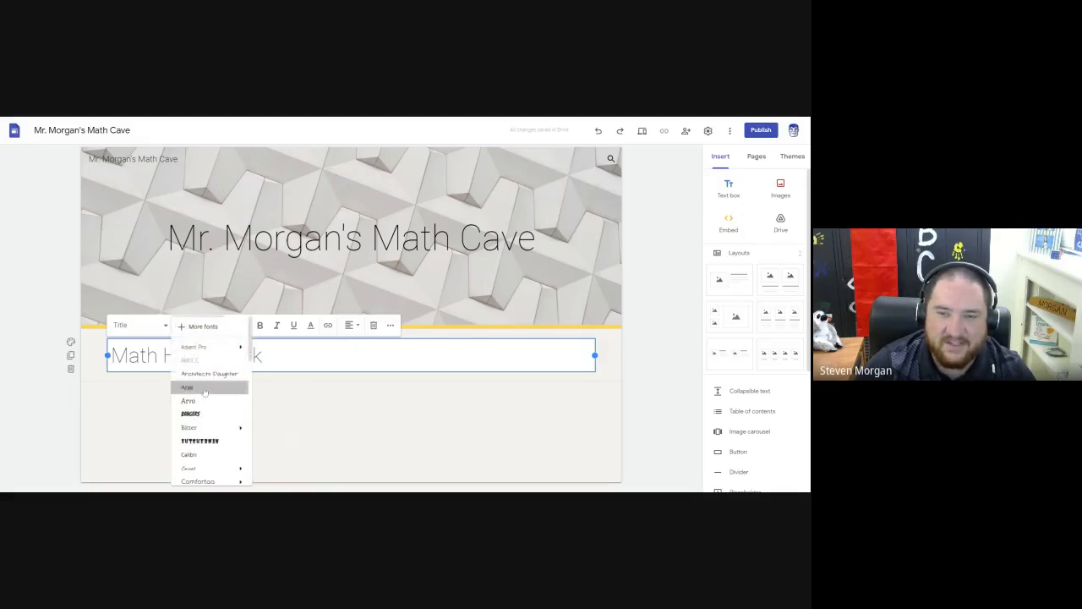
{"action": "left_click", "coordinate": [207, 386]}
{"action": "left_click", "coordinate": [236, 326]}
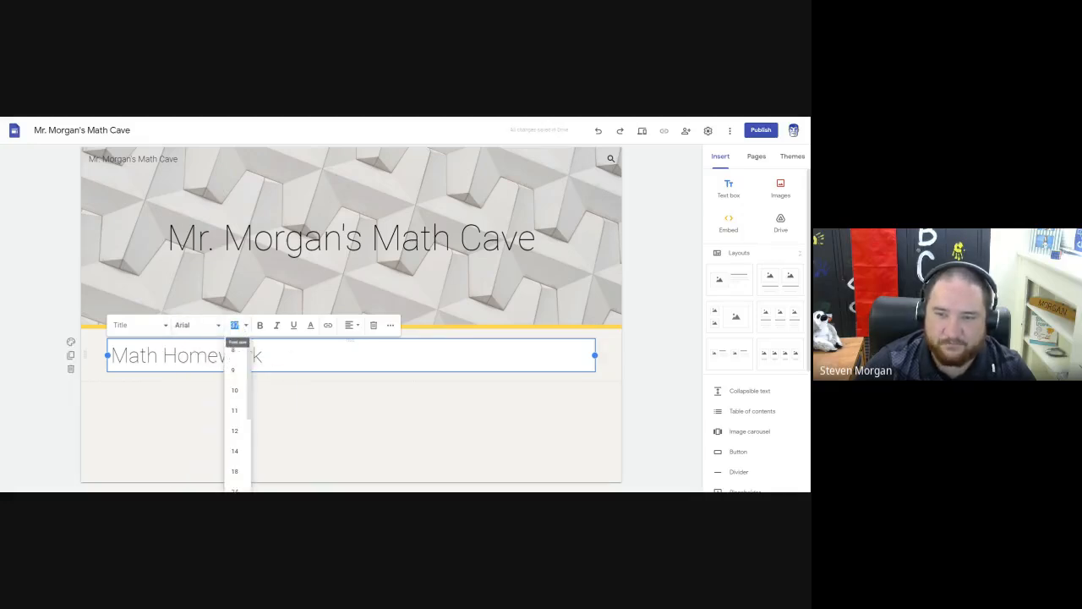
{"action": "left_click", "coordinate": [259, 328]}
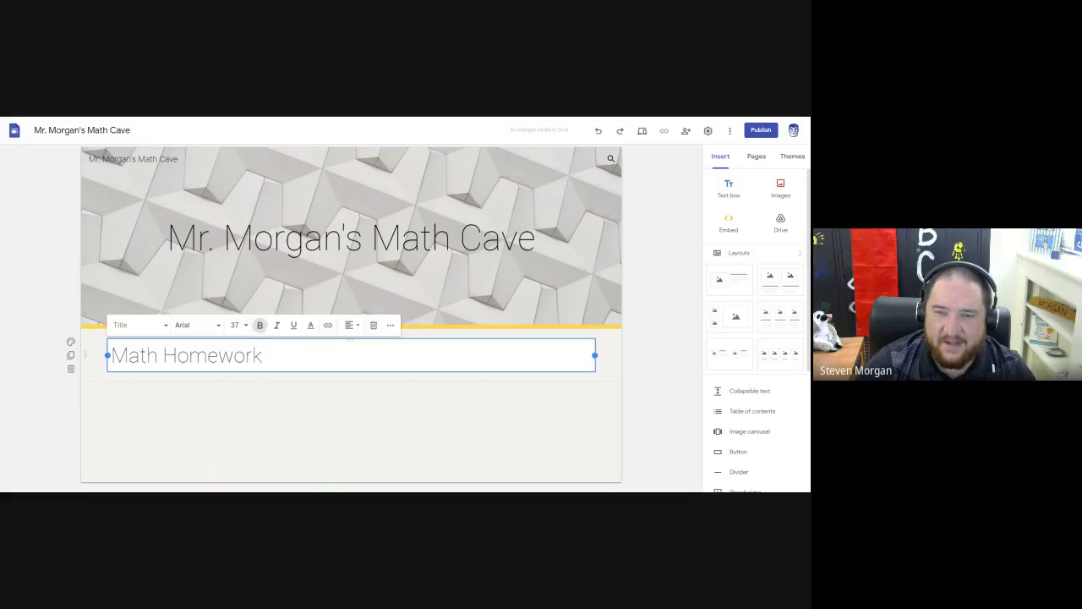
Make the "Math Homework" title bold, trying italic and turning it off again.
{"action": "left_click_drag", "start_coordinate": [264, 356], "coordinate": [110, 356]}
{"action": "left_click", "coordinate": [260, 326]}
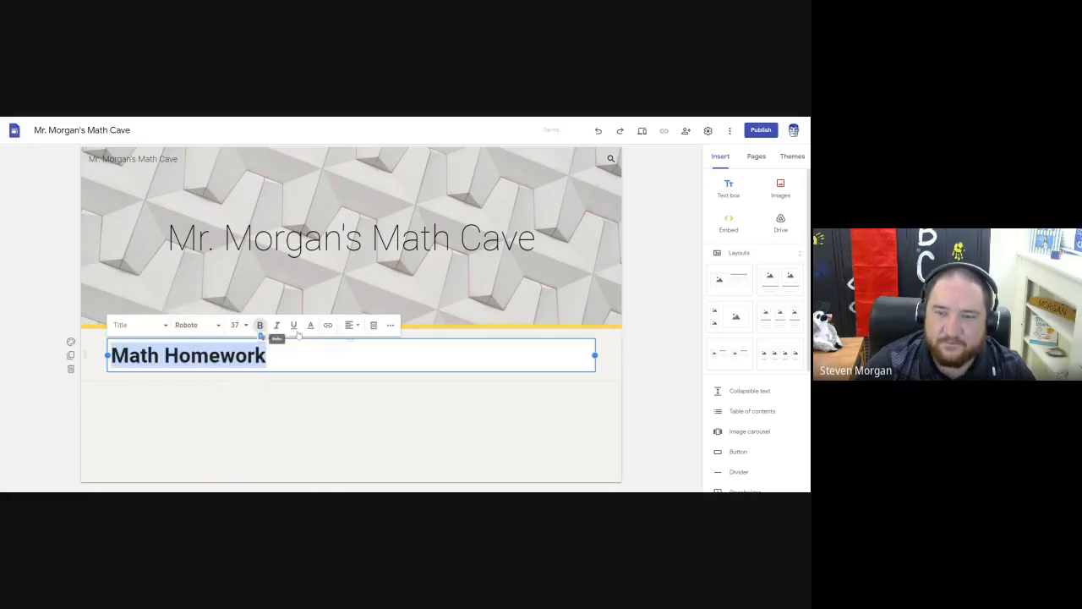
{"action": "left_click", "coordinate": [276, 327]}
{"action": "left_click", "coordinate": [277, 326]}
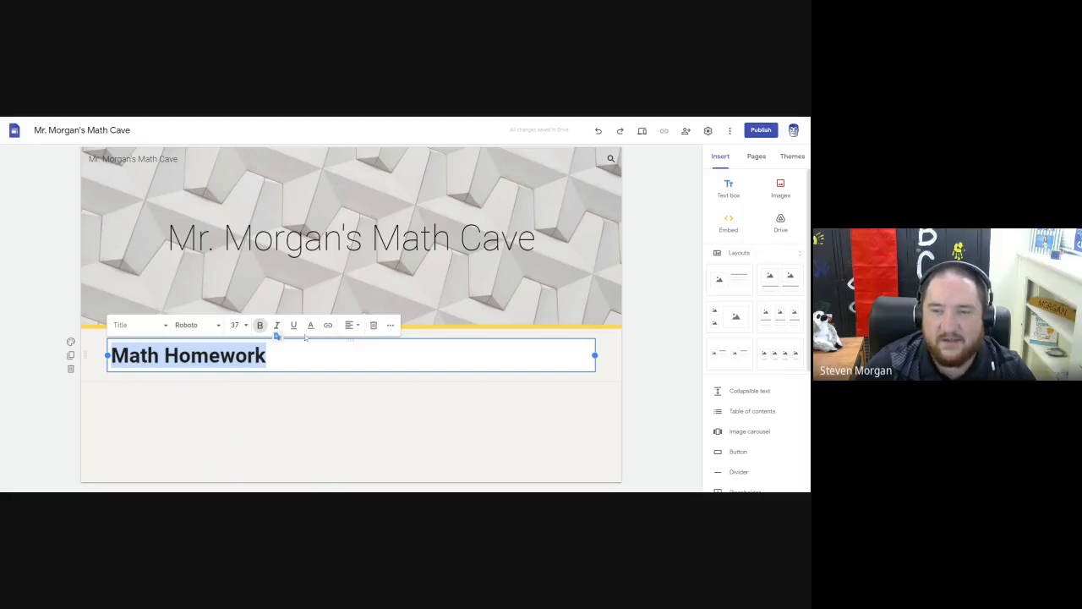
{"action": "left_click", "coordinate": [328, 325]}
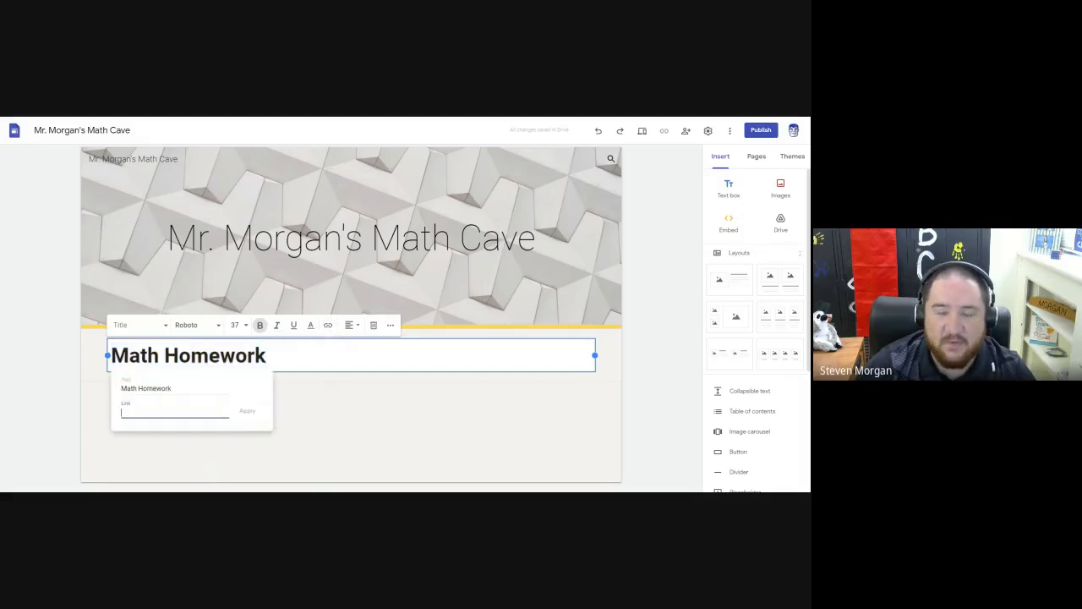
{"action": "left_click", "coordinate": [300, 356]}
{"action": "left_click_drag", "start_coordinate": [279, 355], "coordinate": [88, 356]}
{"action": "left_click", "coordinate": [245, 296]}
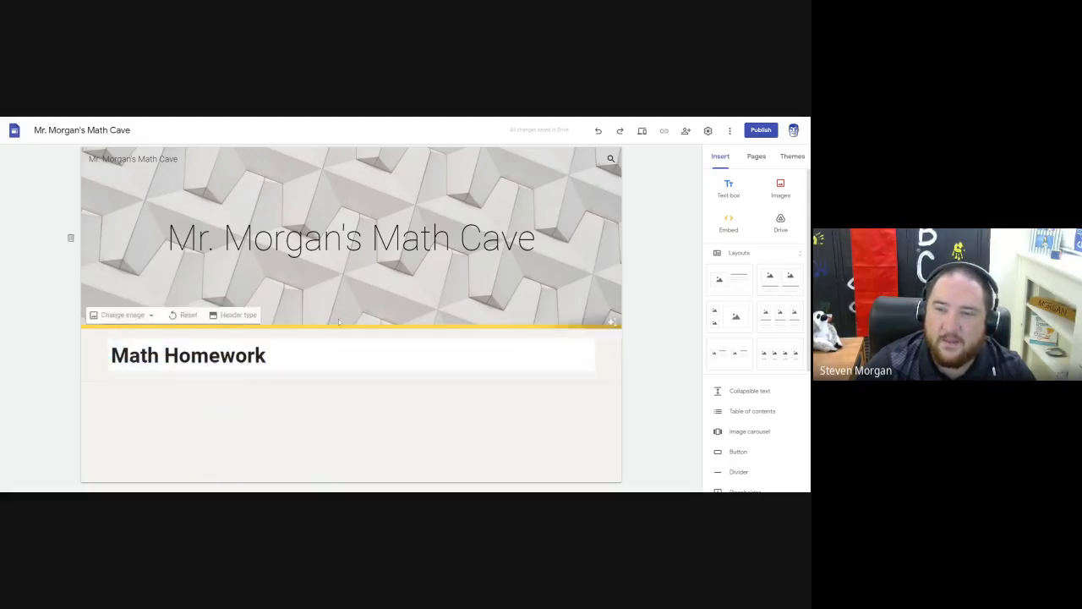
Center the "Math Homework" title in its text box and look through the additional formatting options.
{"action": "triple_click", "coordinate": [254, 355]}
{"action": "left_click", "coordinate": [352, 325]}
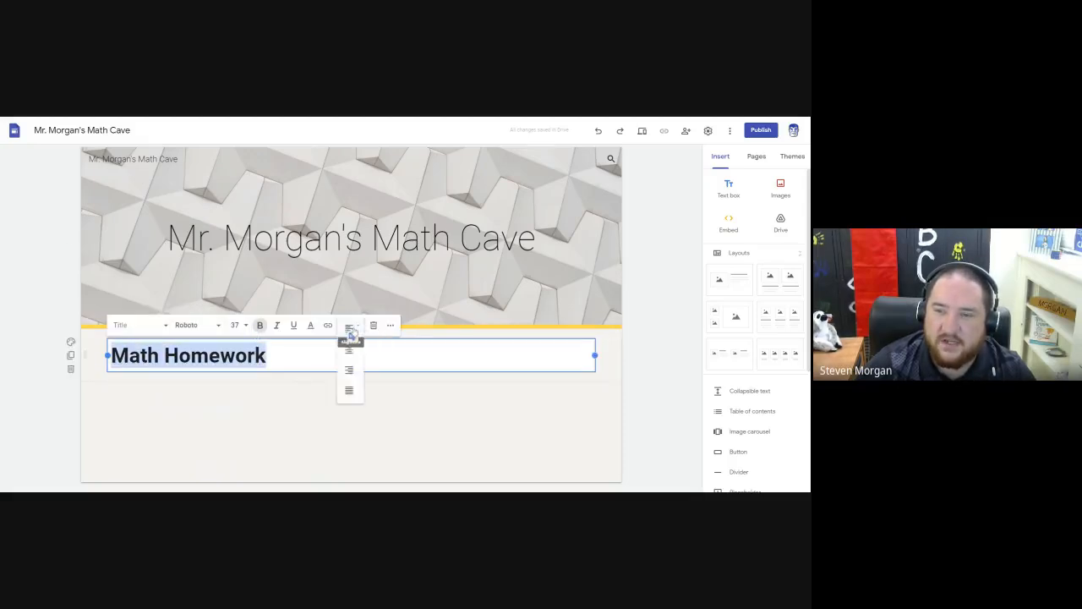
{"action": "left_click", "coordinate": [353, 348]}
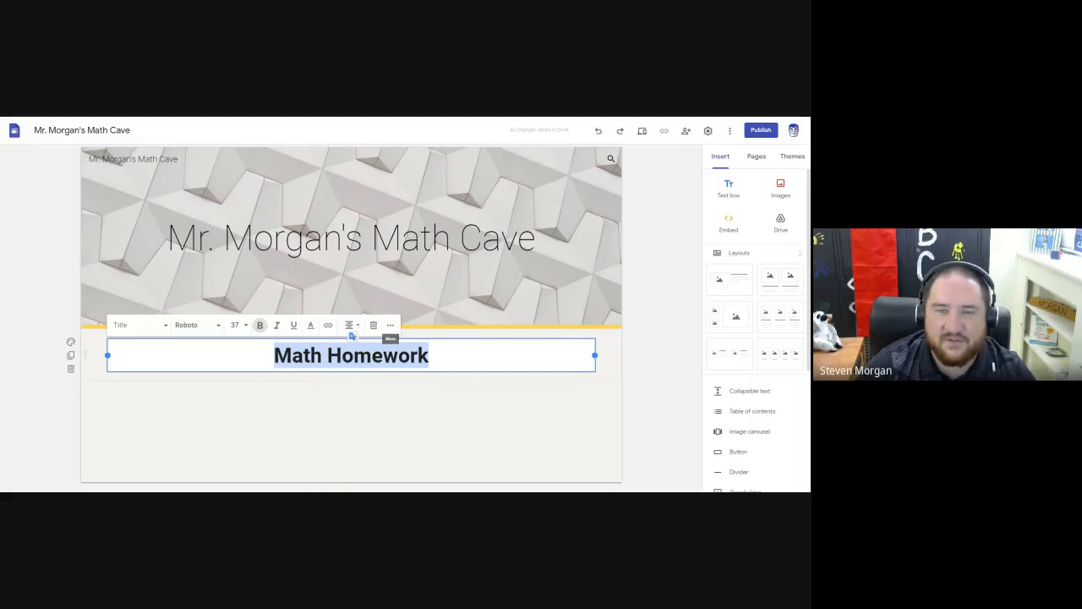
{"action": "left_click", "coordinate": [390, 325]}
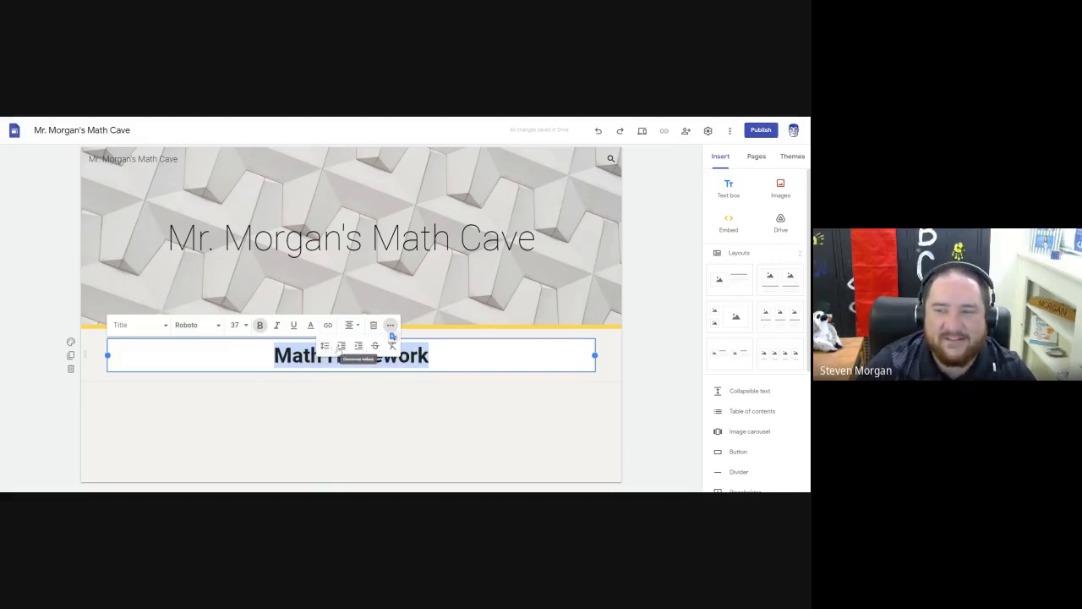
{"action": "left_click", "coordinate": [391, 326]}
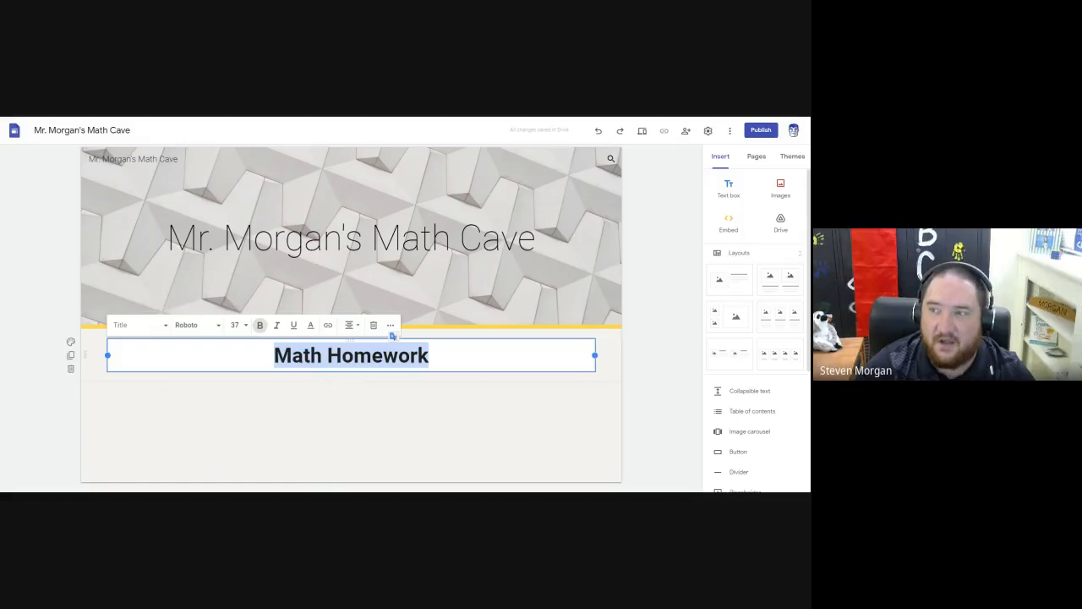
Try adding a "Paragraph" line under the title in the same text box and view the available text styles.
{"action": "left_click", "coordinate": [440, 352]}
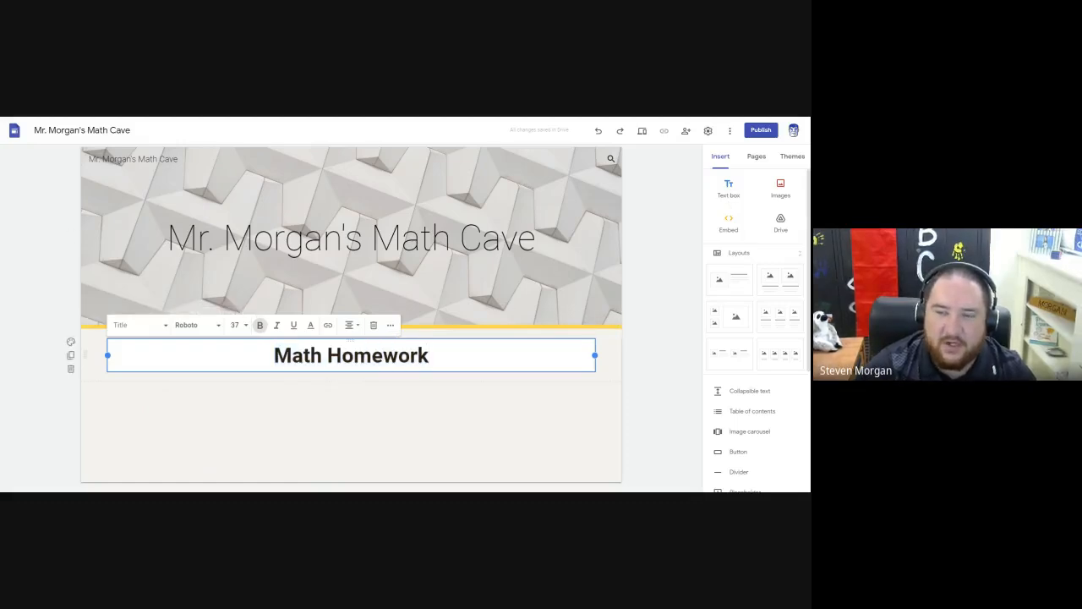
{"action": "key", "text": "Return"}
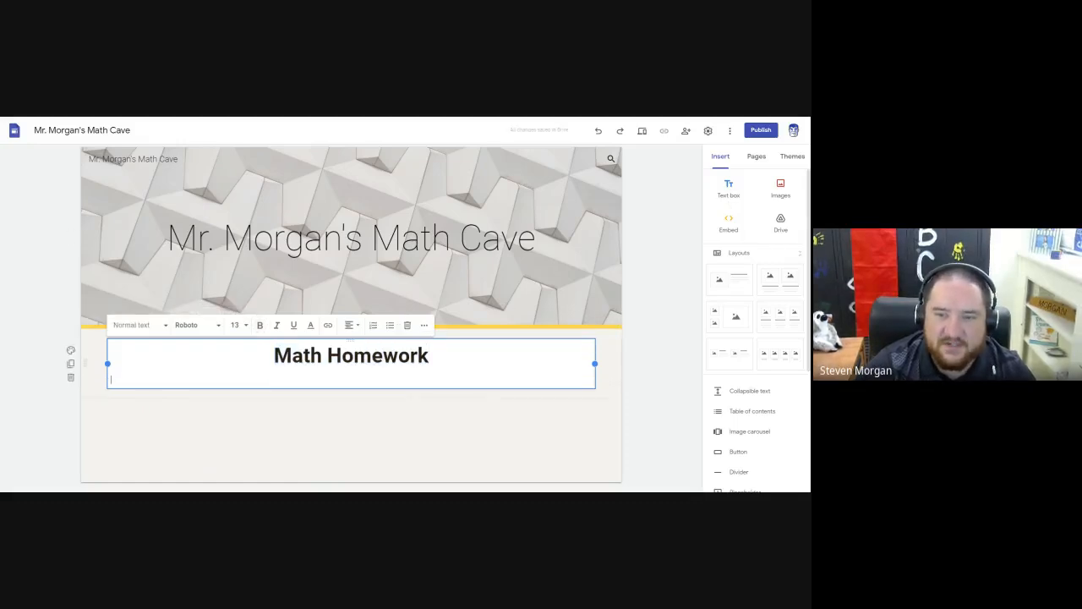
{"action": "type", "text": "Par"}
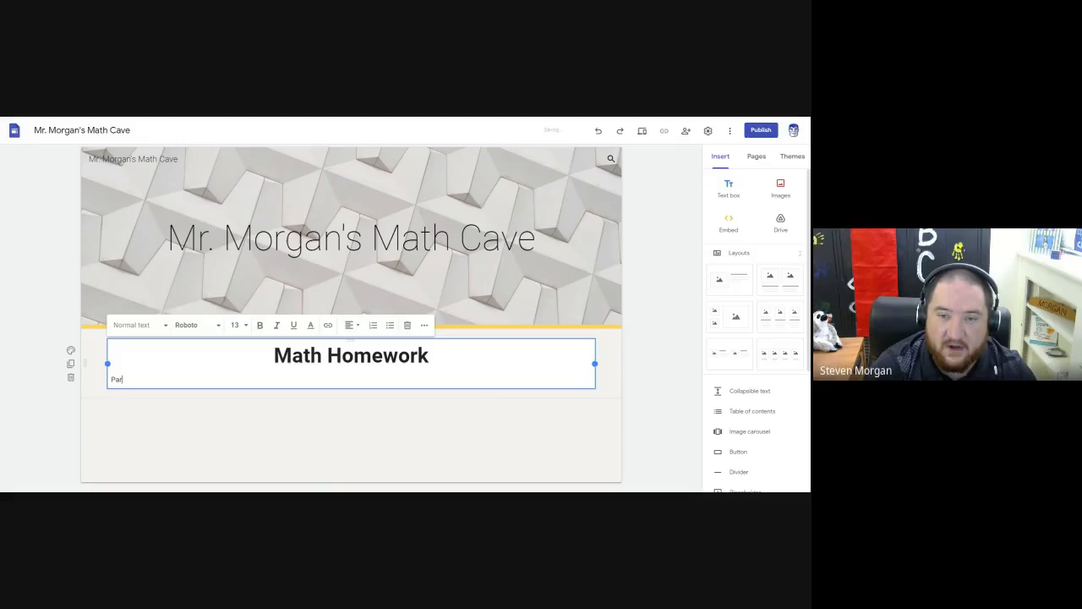
{"action": "type", "text": "agraph"}
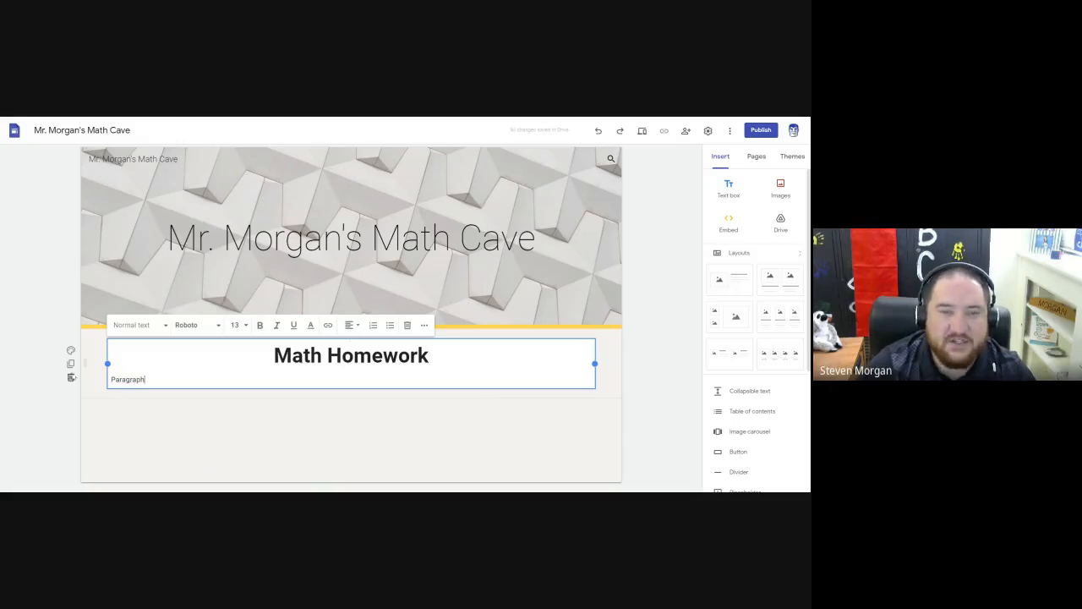
{"action": "left_click_drag", "start_coordinate": [144, 380], "coordinate": [109, 379]}
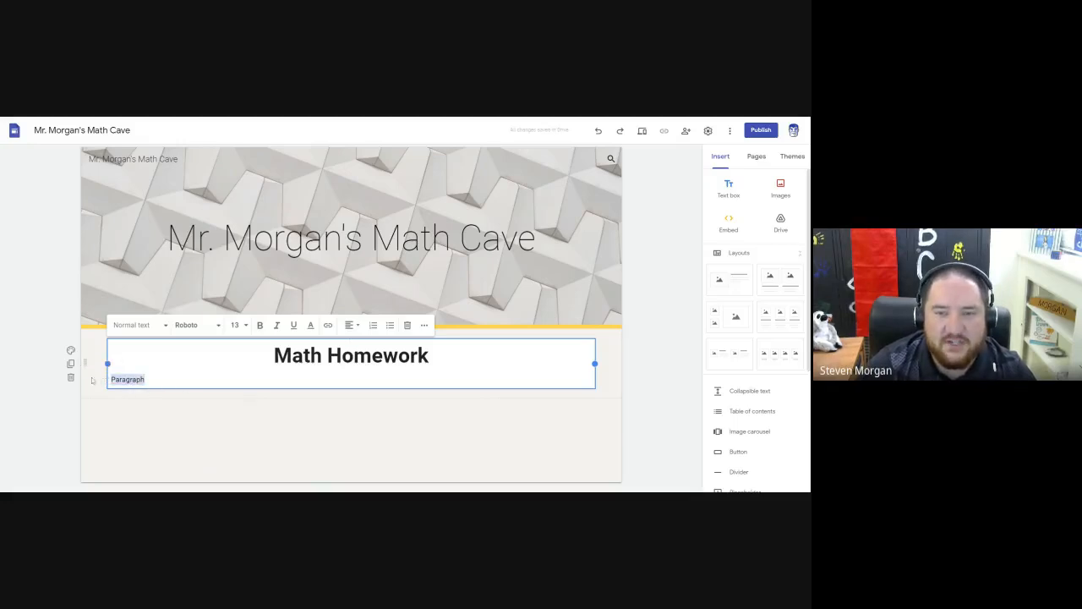
{"action": "left_click", "coordinate": [138, 329]}
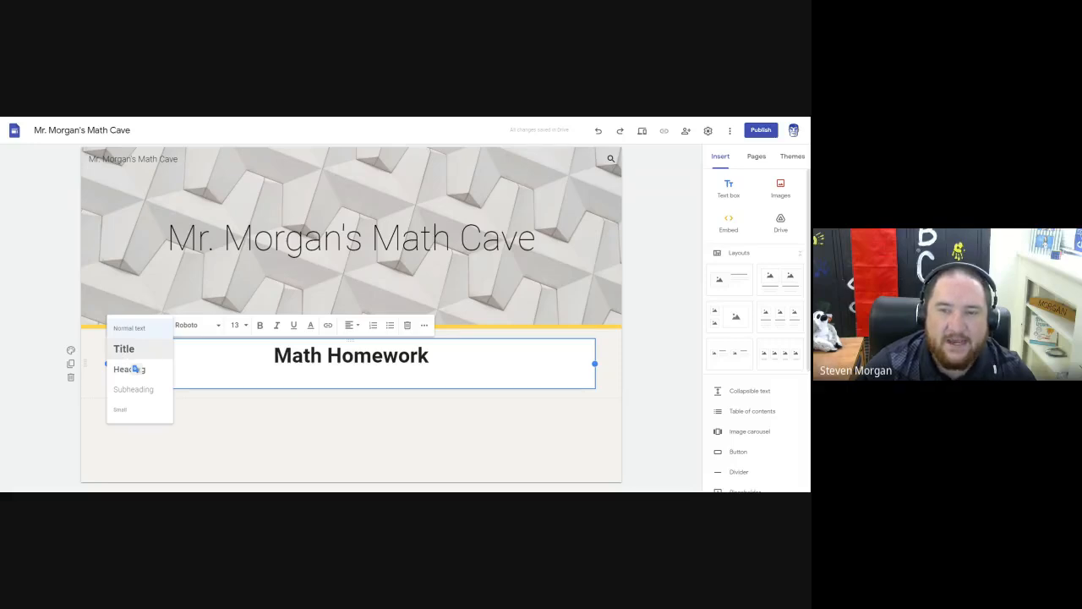
{"action": "left_click", "coordinate": [194, 379]}
Delete the "Paragraph" line from the "Math Homework" text box.
{"action": "left_click_drag", "start_coordinate": [146, 379], "coordinate": [112, 379]}
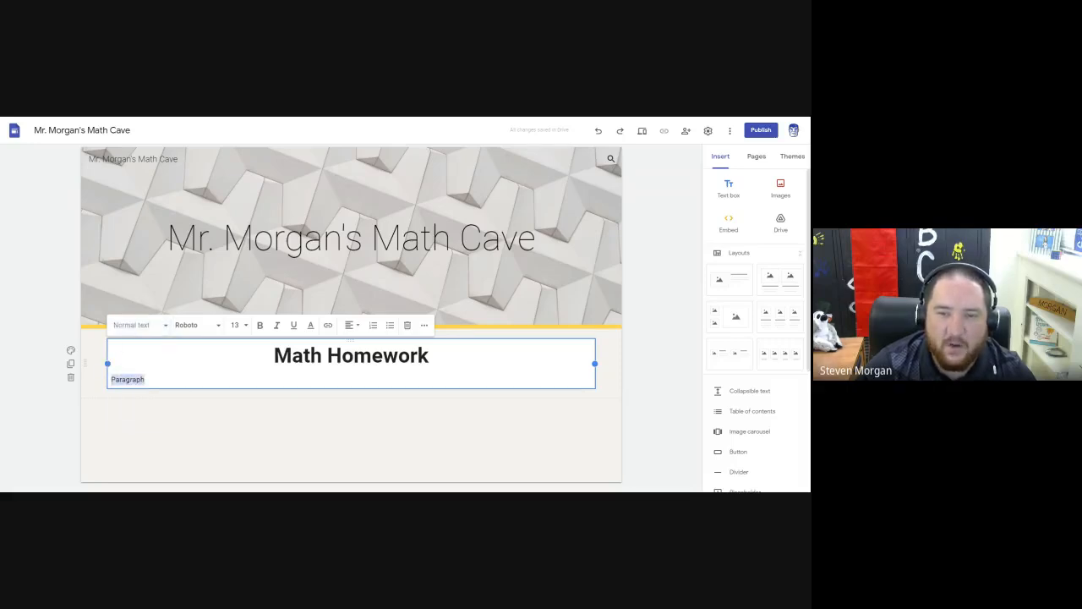
{"action": "key", "text": "BackSpace"}
{"action": "key", "text": "BackSpace"}
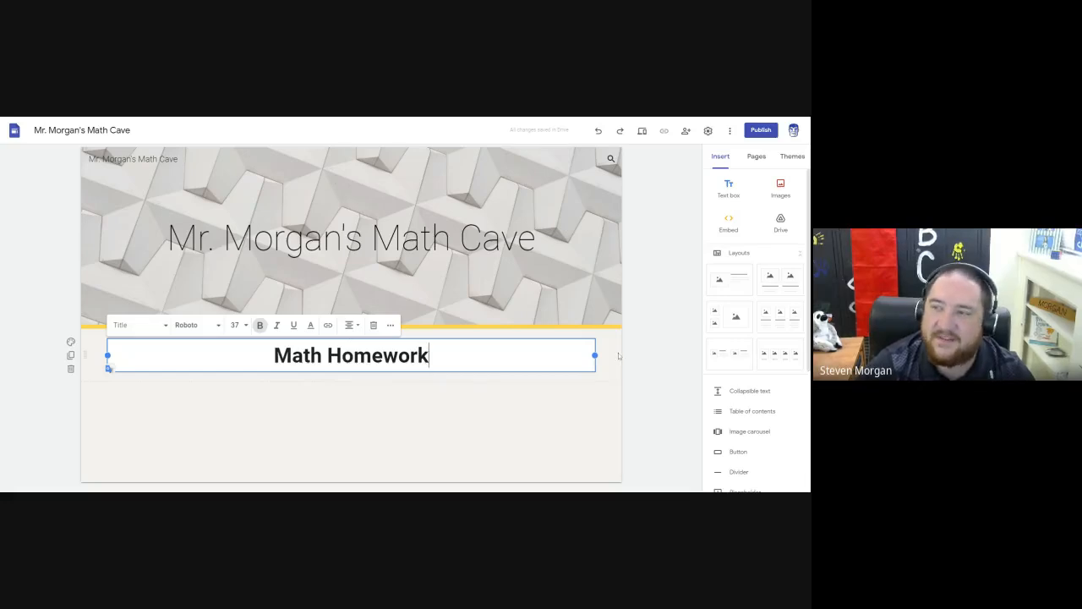
Insert a separate text box below the "Math Homework" title containing the text "Paragraph".
{"action": "left_click", "coordinate": [727, 195]}
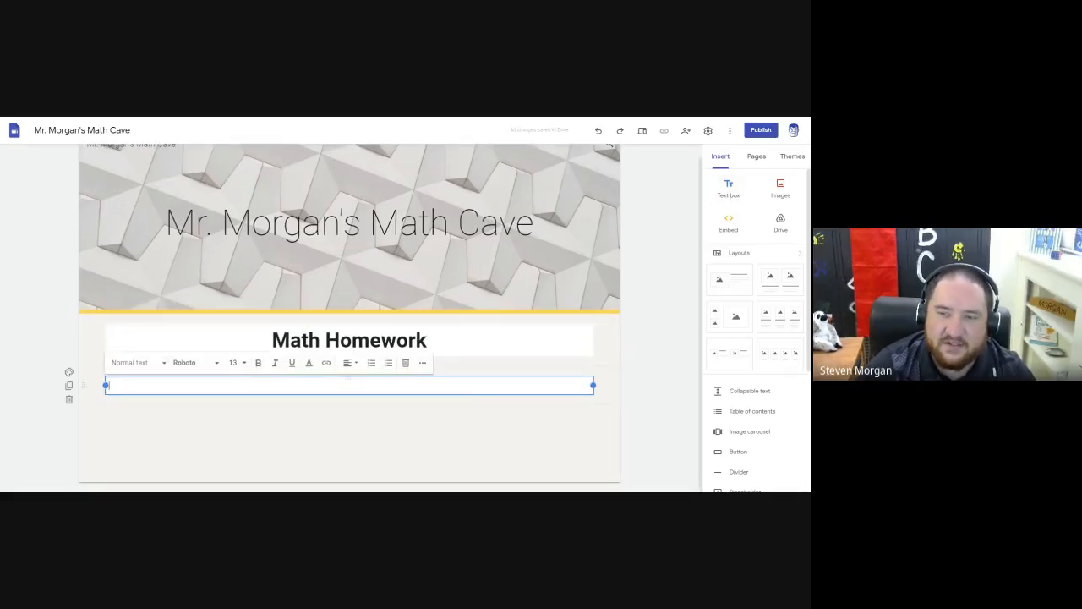
{"action": "type", "text": "Pa"}
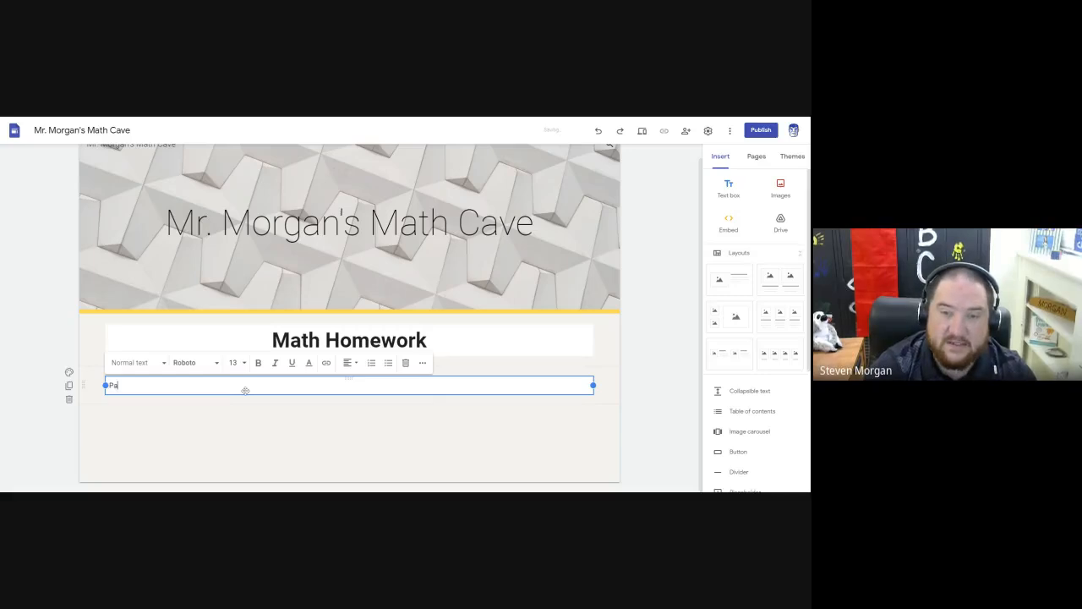
{"action": "type", "text": "grap"}
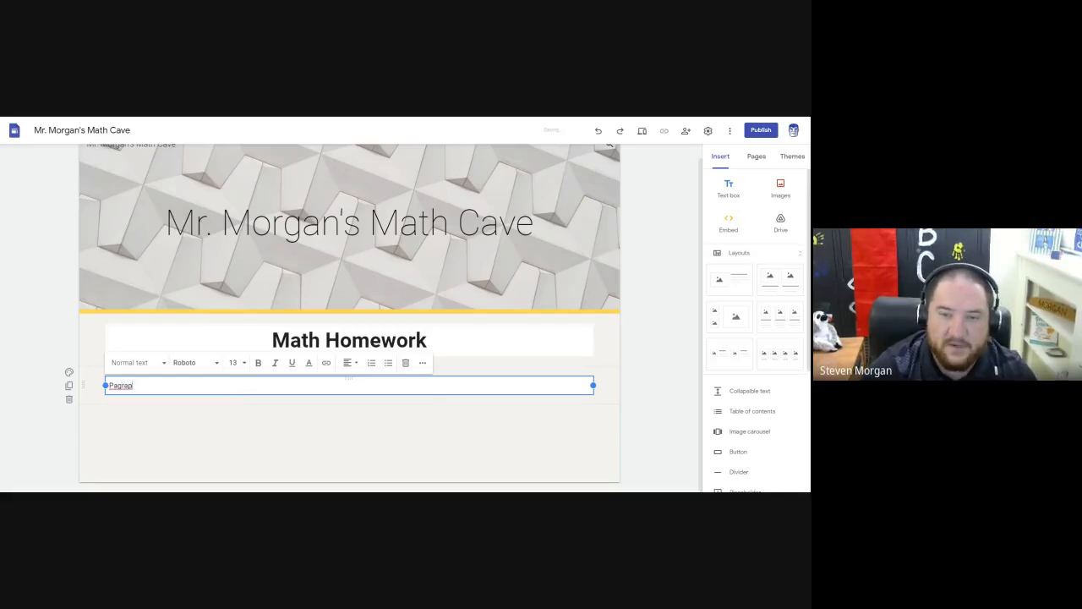
{"action": "key", "text": "BackSpace"}
{"action": "key", "text": "BackSpace"}
{"action": "key", "text": "BackSpace"}
{"action": "key", "text": "BackSpace"}
{"action": "type", "text": "rag"}
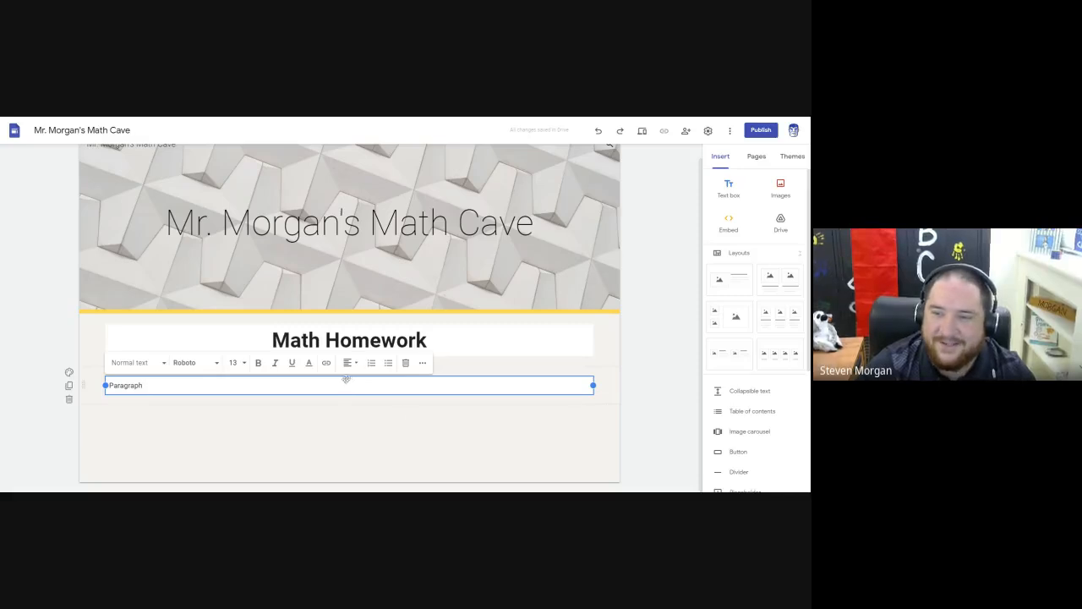
Try placing the "Paragraph" text box inside the title's section, then move it back to its own section below.
{"action": "mouse_move", "coordinate": [349, 379]}
{"action": "left_mouse_down"}
{"action": "mouse_move", "coordinate": [342, 317]}
{"action": "mouse_move", "coordinate": [346, 396]}
{"action": "left_mouse_up"}
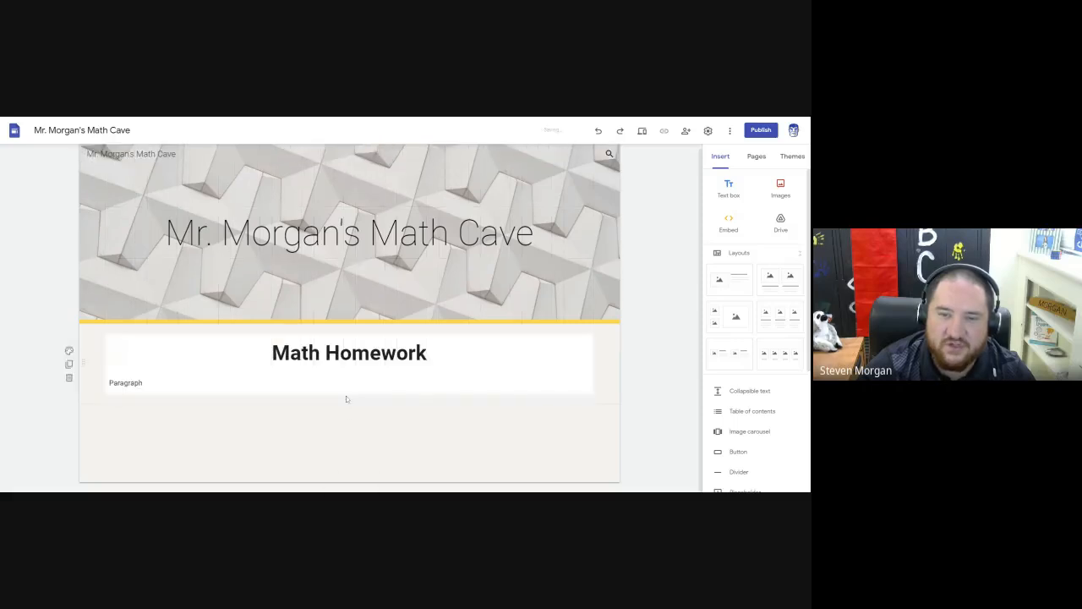
{"action": "left_click", "coordinate": [143, 383]}
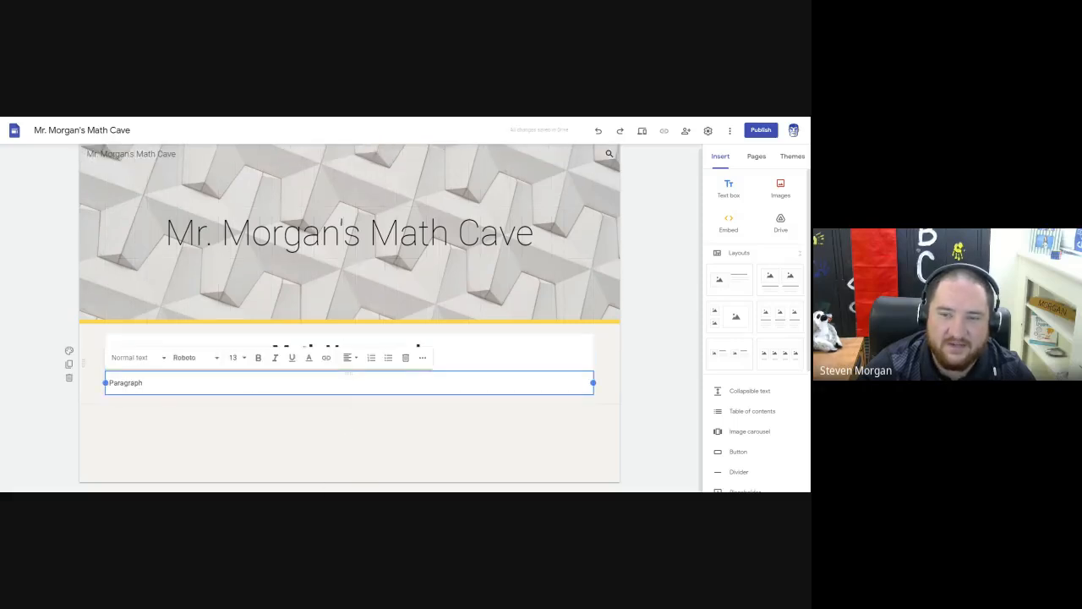
{"action": "left_click", "coordinate": [444, 353]}
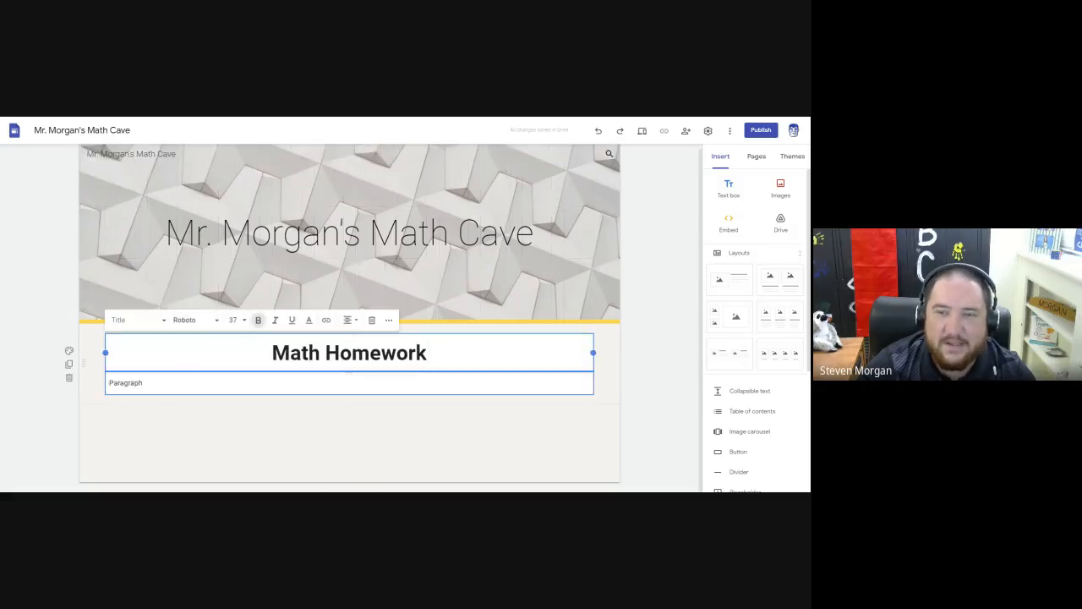
{"action": "left_click_drag", "start_coordinate": [350, 373], "coordinate": [331, 418]}
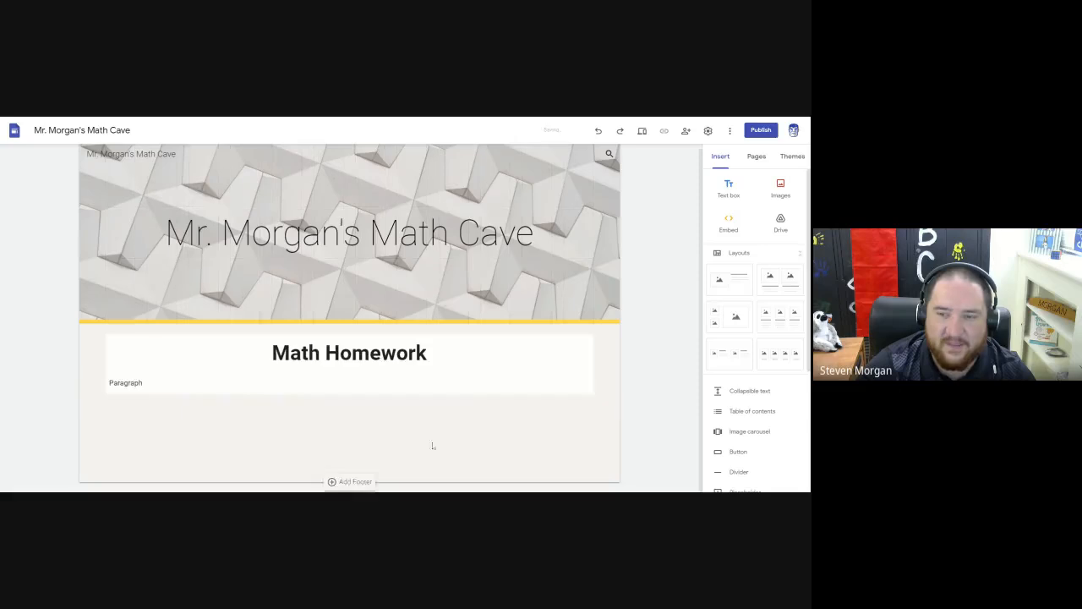
{"action": "left_click", "coordinate": [281, 383]}
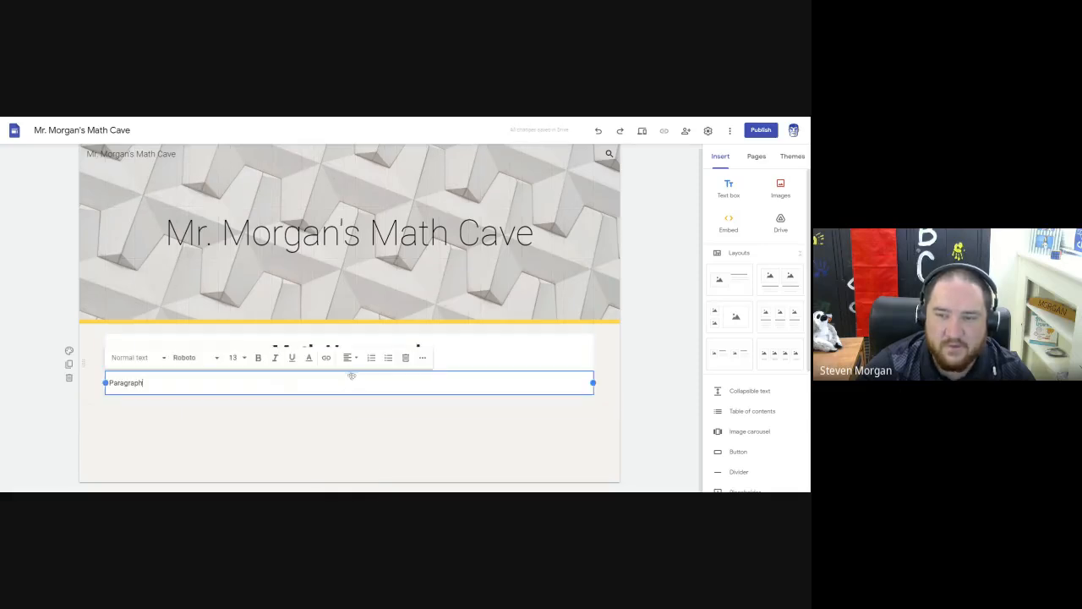
{"action": "left_click_drag", "start_coordinate": [352, 375], "coordinate": [349, 433]}
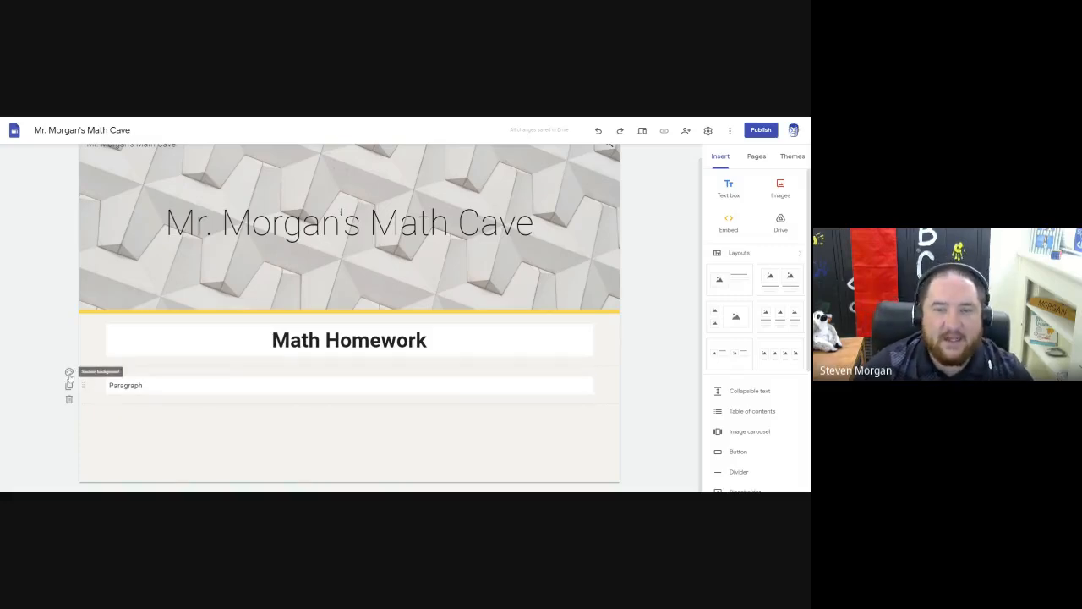
Check the background options of the "Paragraph" section and duplicate the section three times.
{"action": "left_click", "coordinate": [69, 372]}
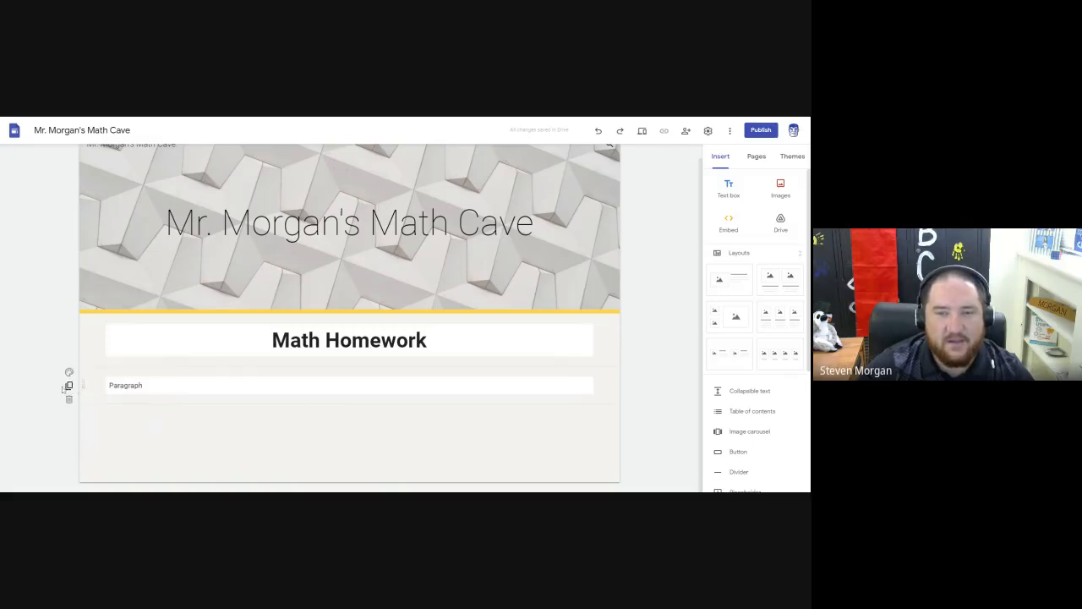
{"action": "left_click", "coordinate": [68, 386]}
{"action": "left_click", "coordinate": [67, 387]}
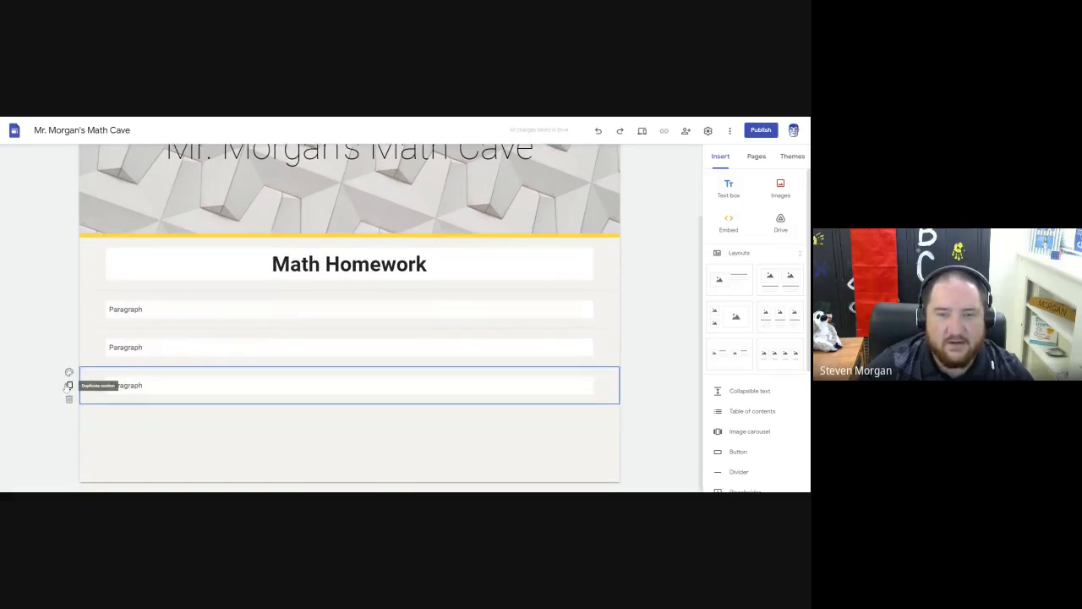
{"action": "left_click", "coordinate": [68, 386]}
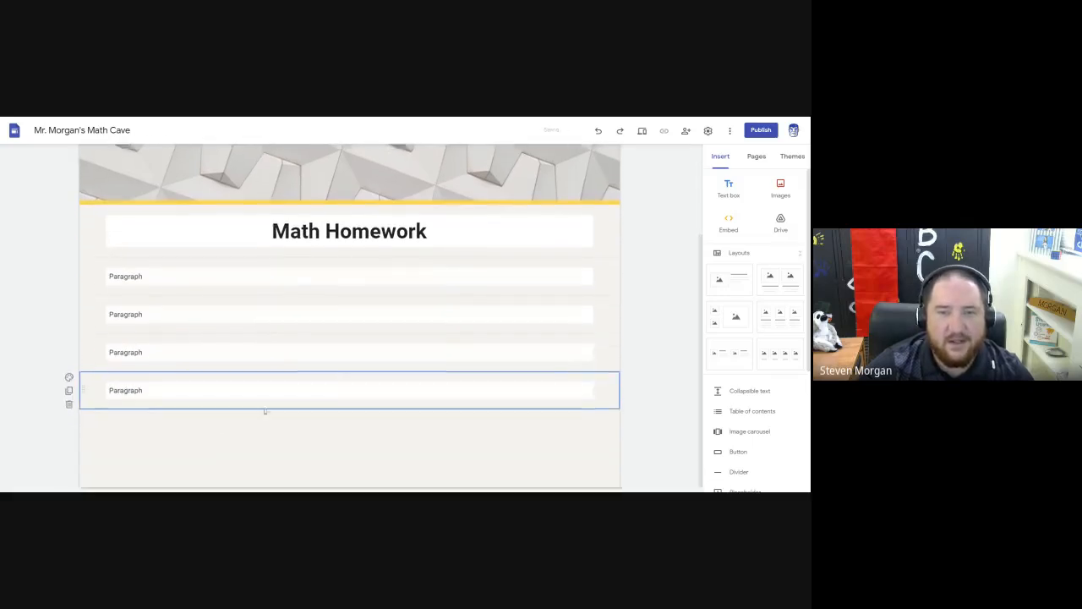
Delete the three duplicated "Paragraph" sections.
{"action": "left_click", "coordinate": [69, 399]}
{"action": "left_click", "coordinate": [69, 399]}
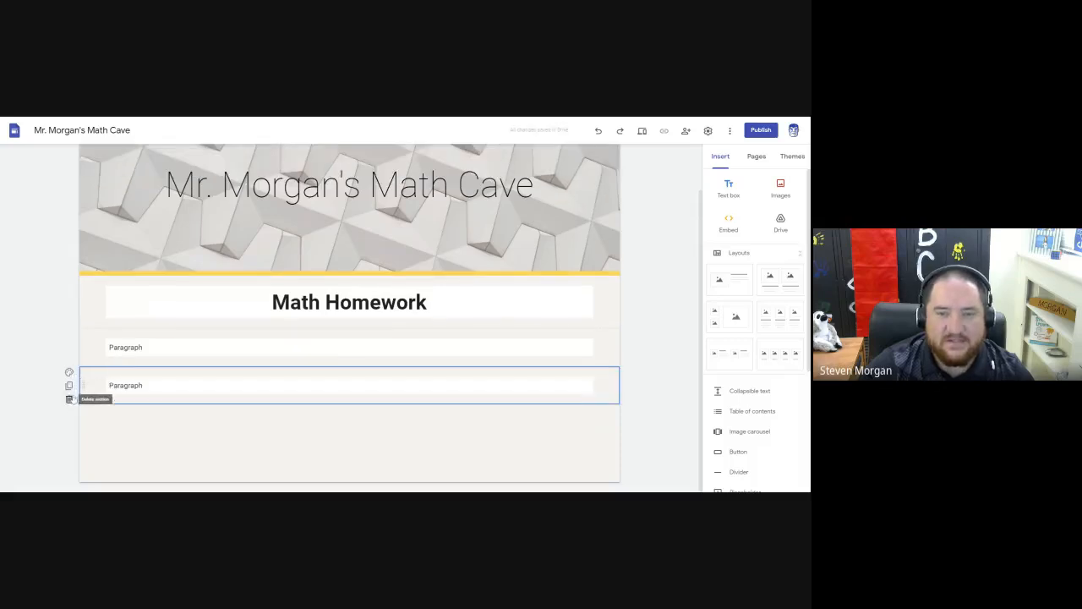
{"action": "left_click", "coordinate": [69, 399]}
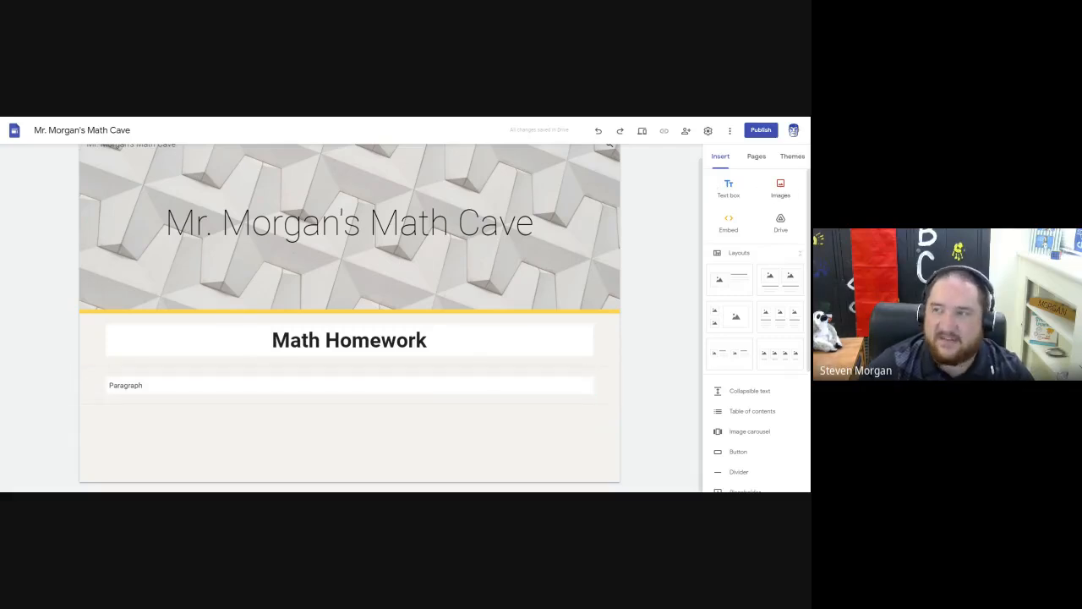
Embed the "[Lesson] Let's Get C..." document from My Drive below the "Paragraph" section.
{"action": "left_click", "coordinate": [783, 226]}
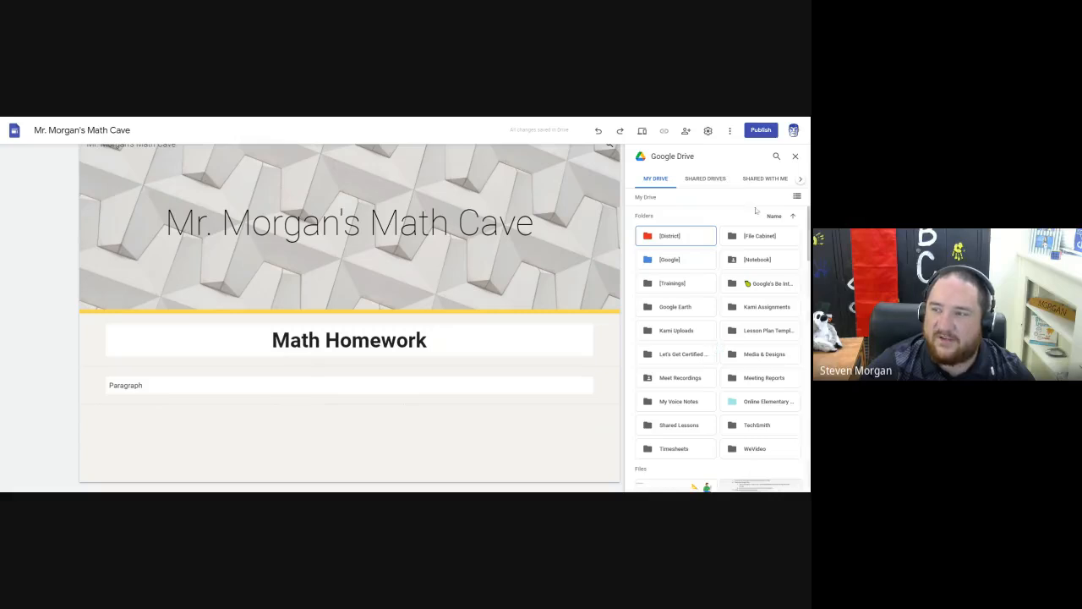
{"action": "scroll", "coordinate": [724, 297], "scroll_direction": "down", "scroll_amount": 2}
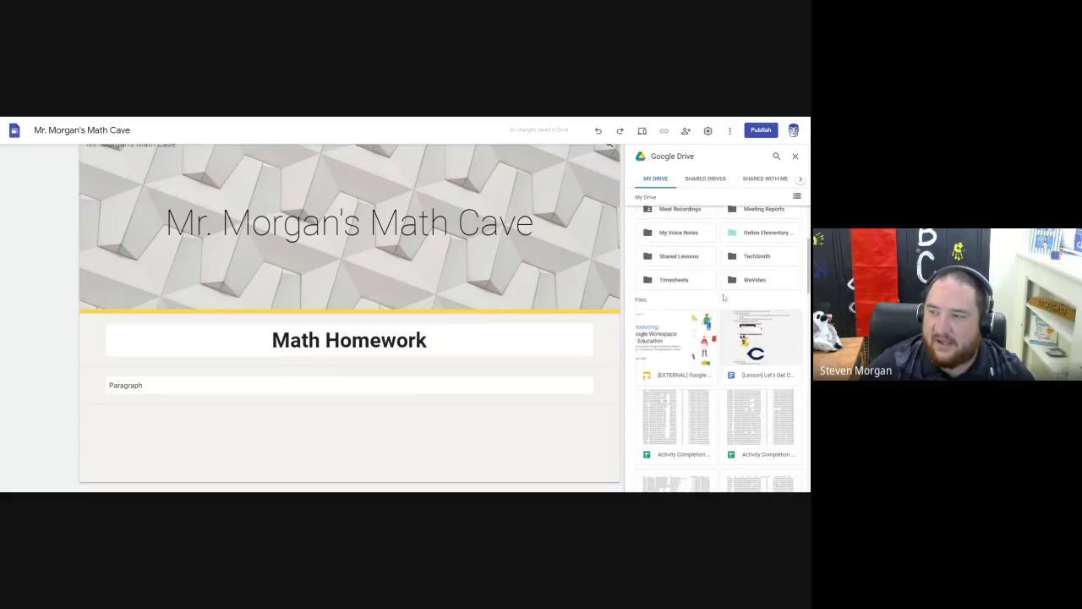
{"action": "scroll", "coordinate": [723, 298], "scroll_direction": "down", "scroll_amount": 1}
{"action": "left_click", "coordinate": [786, 334]}
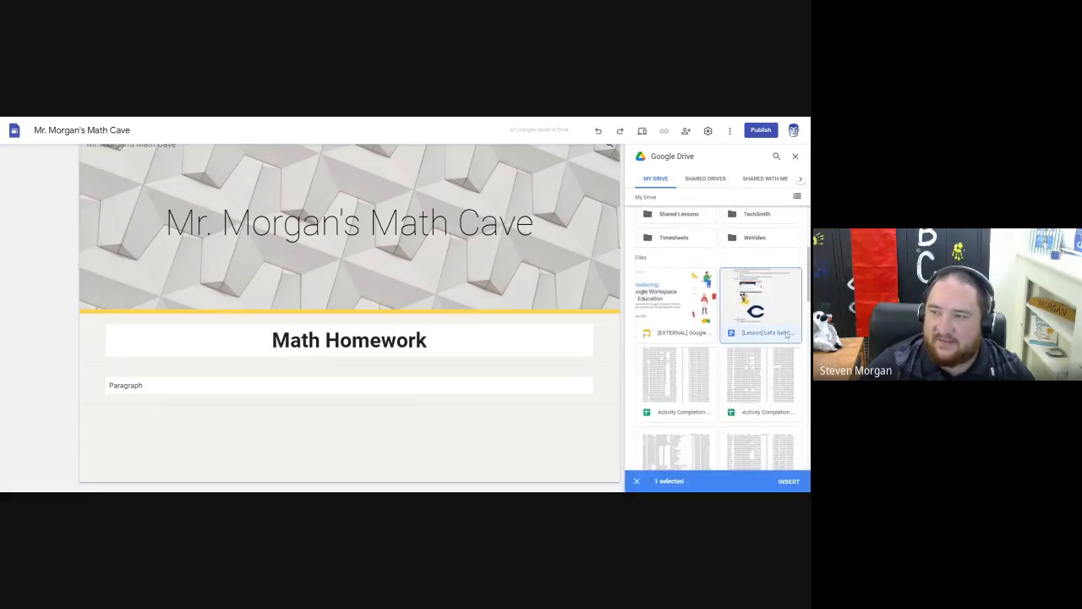
{"action": "left_click", "coordinate": [789, 482]}
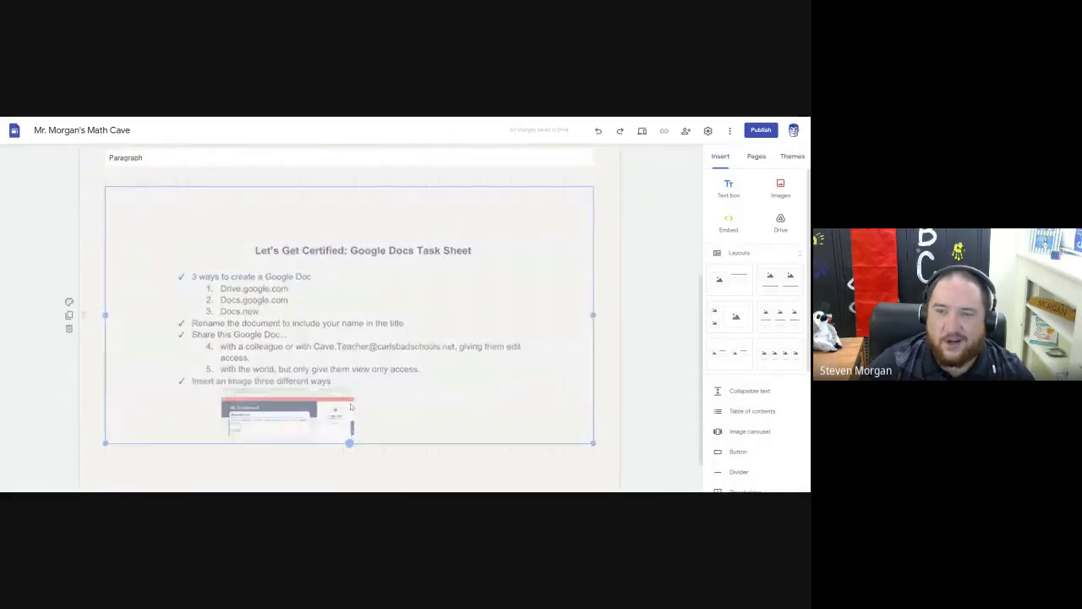
Enlarge the embedded "Let's Get Certified: Google Docs Task Sheet" document downward so more of its content fits in the frame.
{"action": "left_click_drag", "start_coordinate": [351, 407], "coordinate": [350, 466]}
{"action": "scroll", "coordinate": [390, 333], "scroll_direction": "down", "scroll_amount": 1}
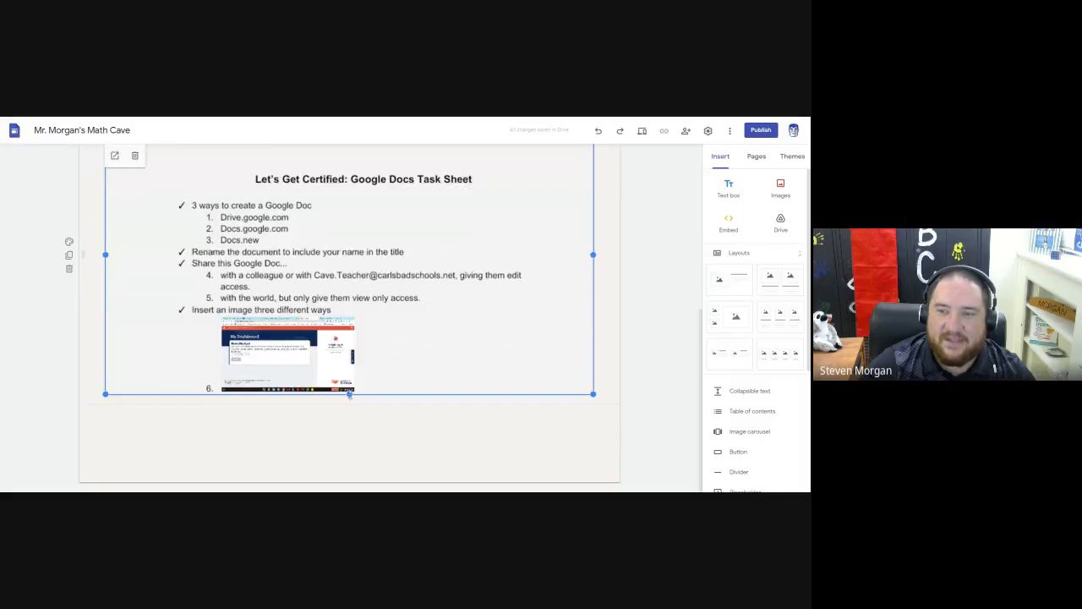
{"action": "left_click_drag", "start_coordinate": [350, 394], "coordinate": [350, 398]}
{"action": "scroll", "coordinate": [291, 290], "scroll_direction": "up", "scroll_amount": 3}
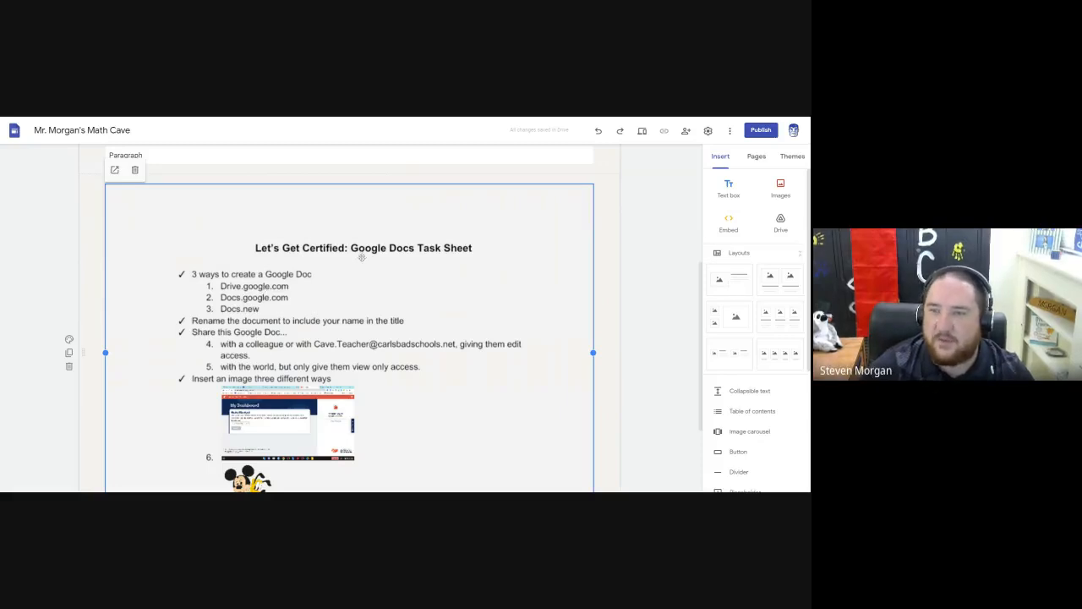
Delete the embedded document's section, and check the options for embedding content from the web without inserting anything.
{"action": "scroll", "coordinate": [358, 251], "scroll_direction": "up", "scroll_amount": 1}
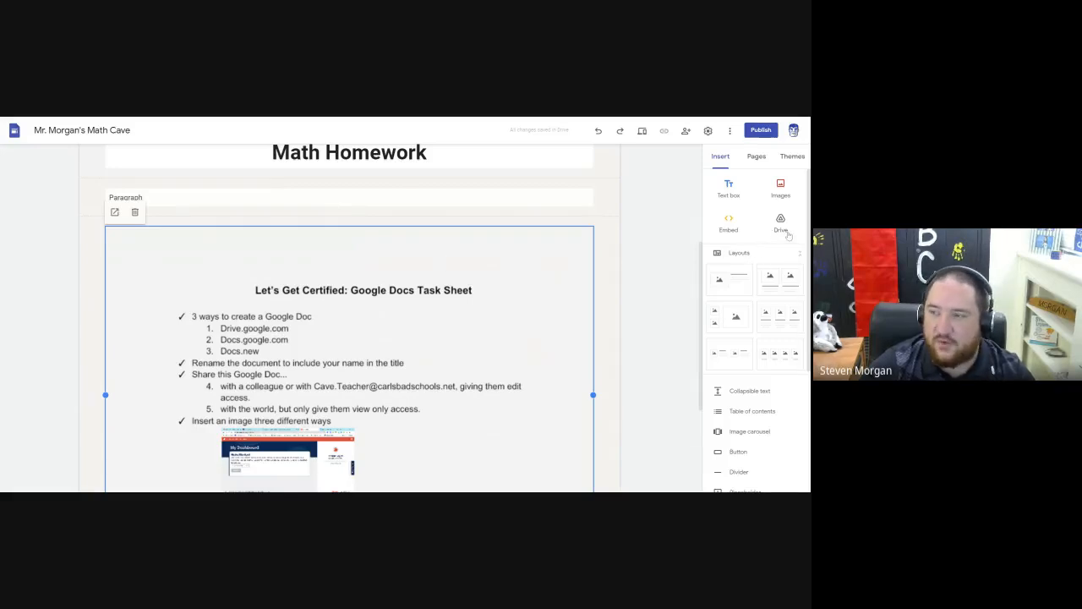
{"action": "left_click", "coordinate": [69, 406]}
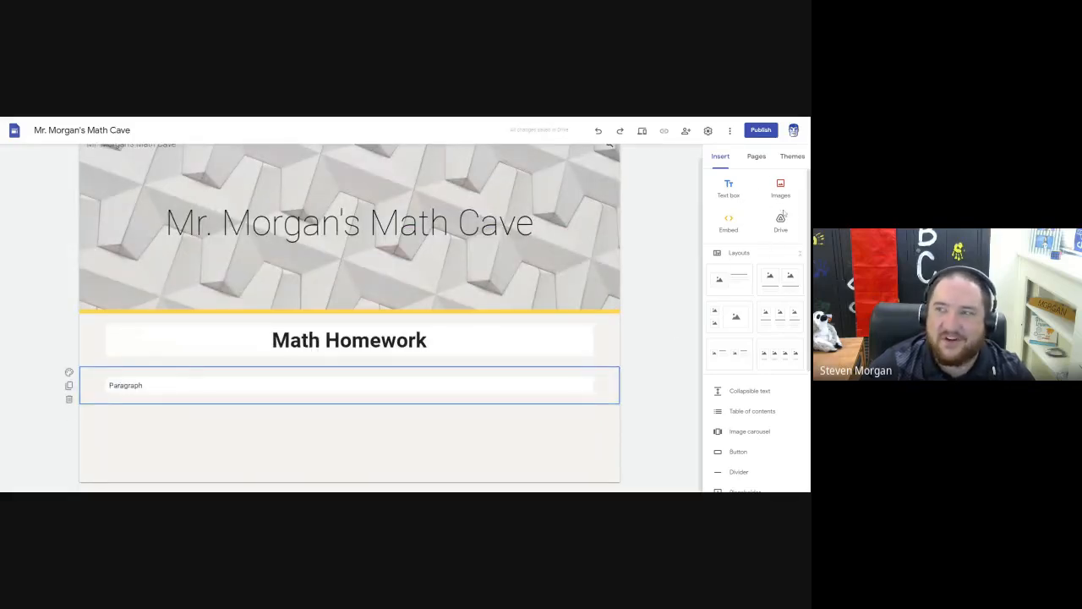
{"action": "left_click", "coordinate": [729, 223]}
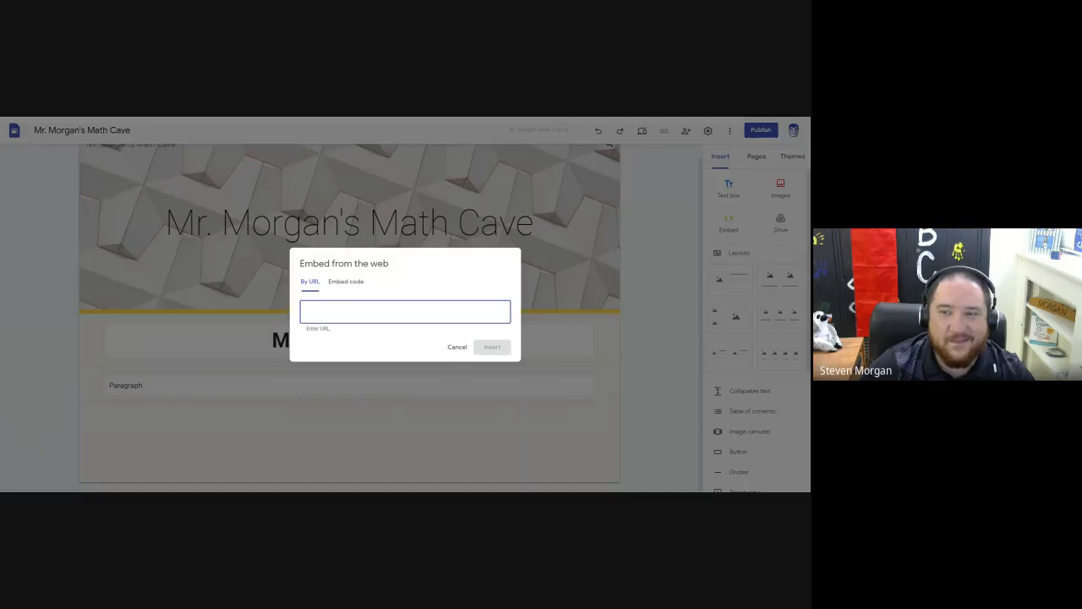
{"action": "left_click", "coordinate": [455, 348]}
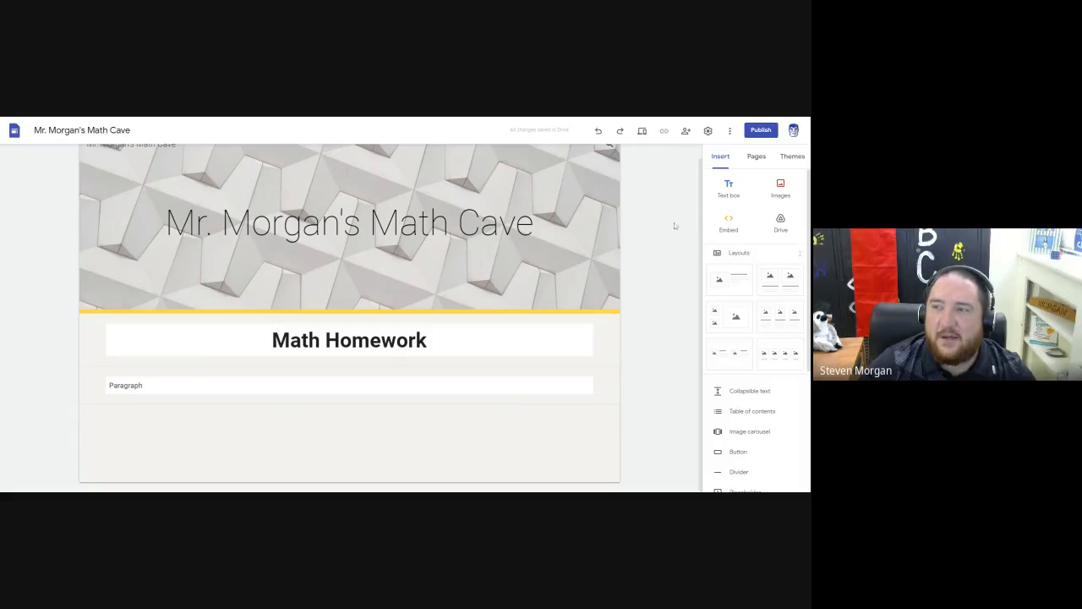
Start inserting a YouTube video and search the video picker for "mickey mouse".
{"action": "scroll", "coordinate": [740, 211], "scroll_direction": "down", "scroll_amount": 4}
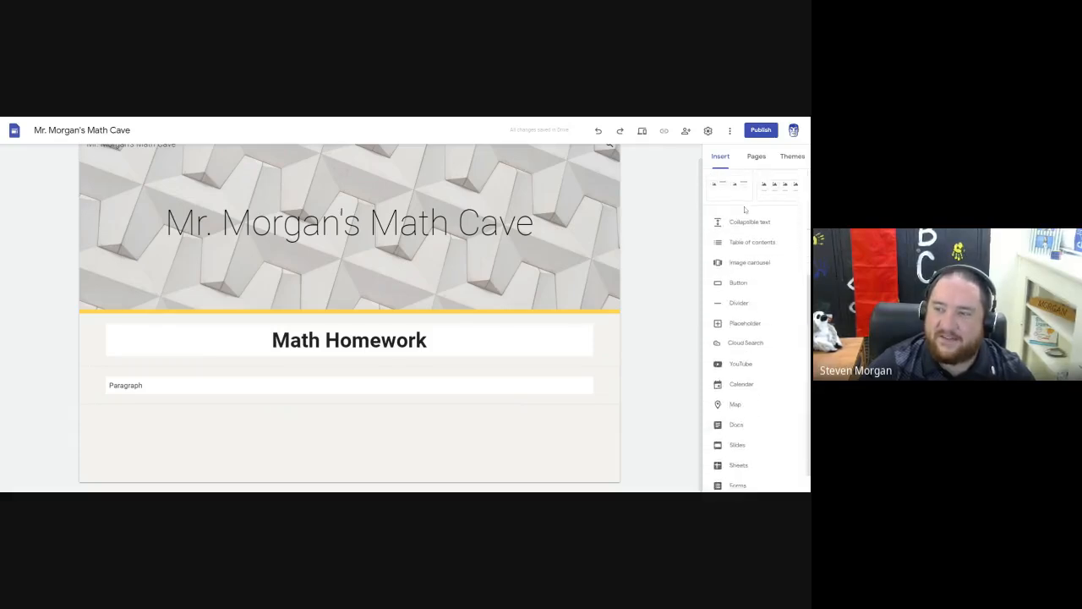
{"action": "scroll", "coordinate": [745, 210], "scroll_direction": "down", "scroll_amount": 1}
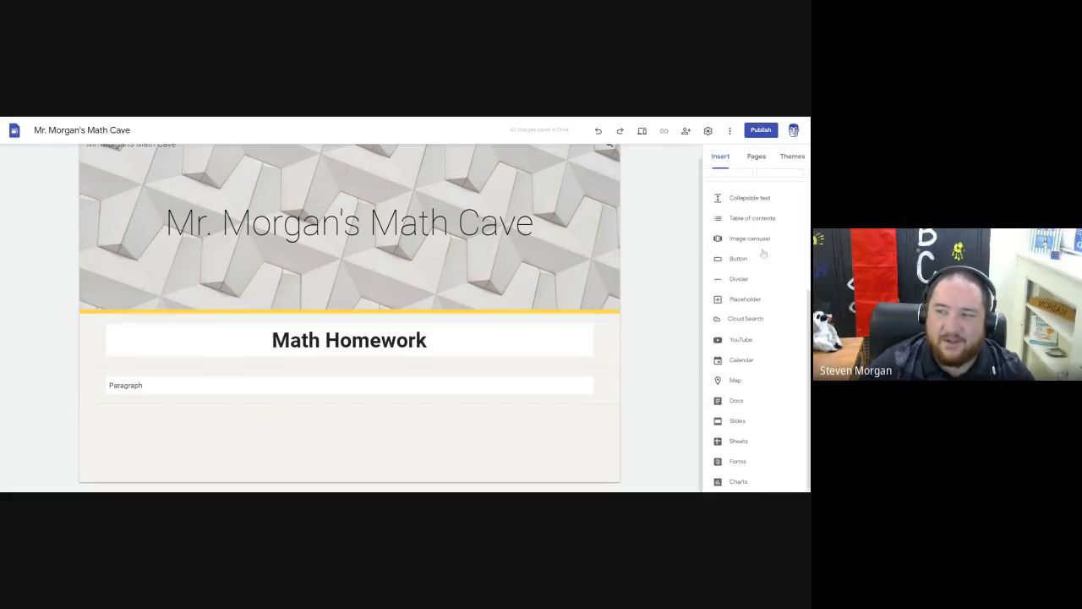
{"action": "left_click", "coordinate": [740, 341]}
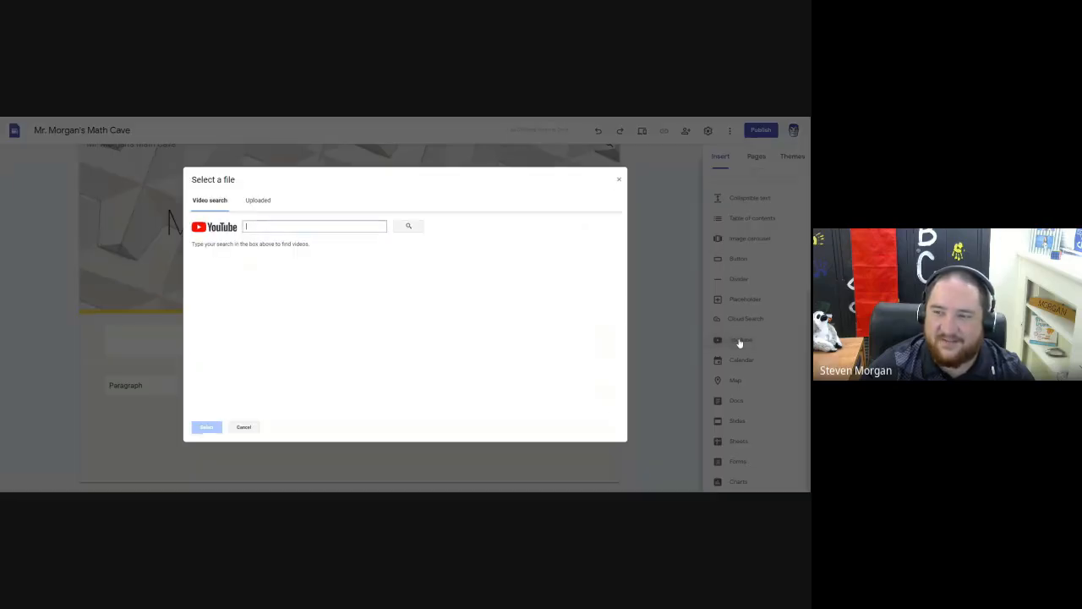
{"action": "type", "text": "mid"}
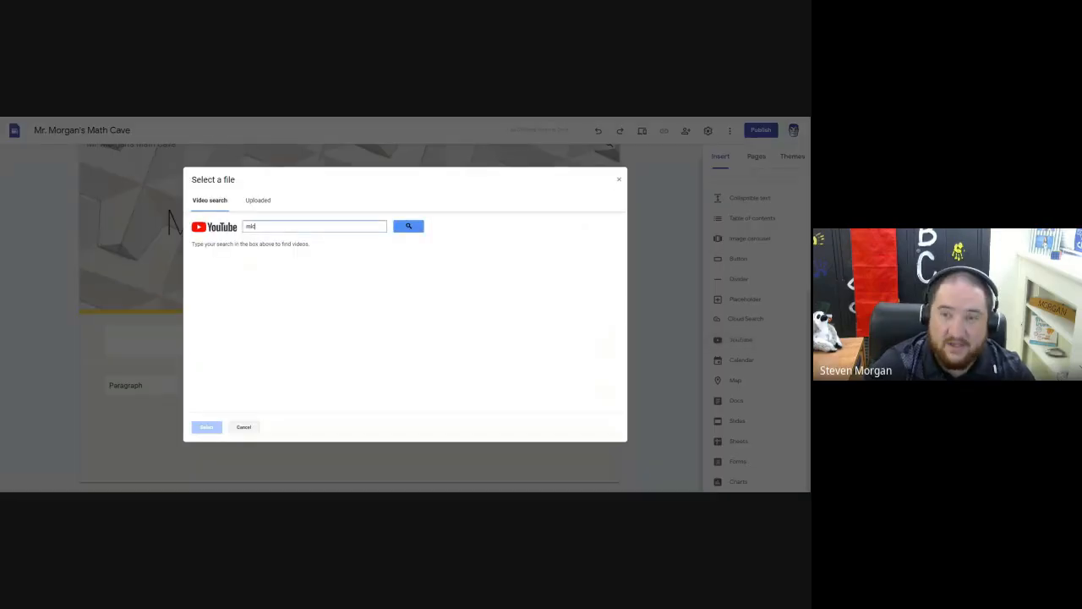
{"action": "type", "text": "key mouse"}
{"action": "key", "text": "Return"}
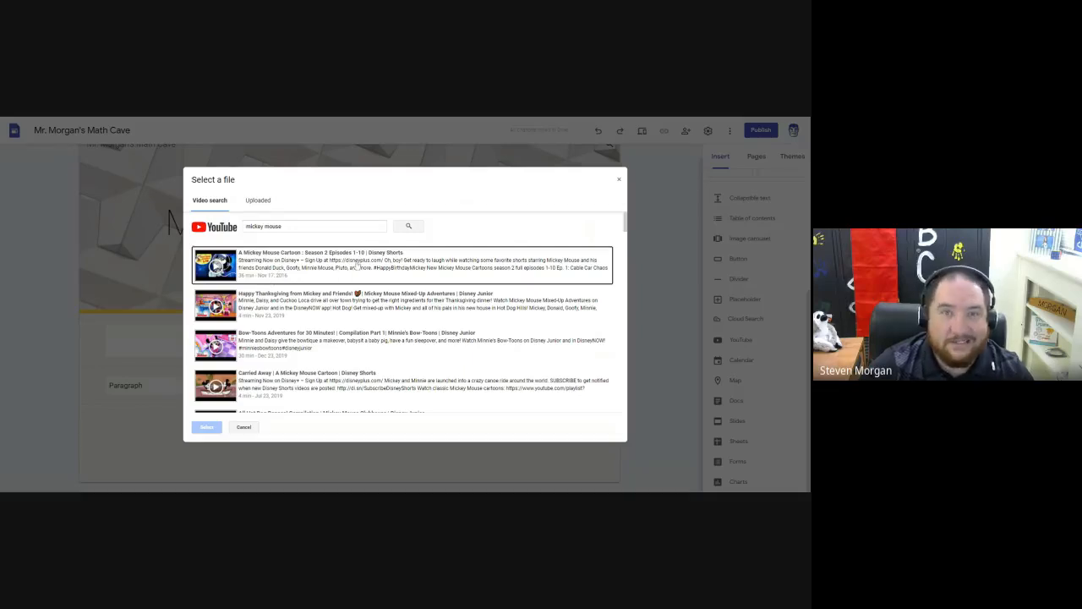
Insert the "WeVideo Tutorial" video from the uploaded YouTube videos below the "Paragraph" section.
{"action": "left_click", "coordinate": [263, 207]}
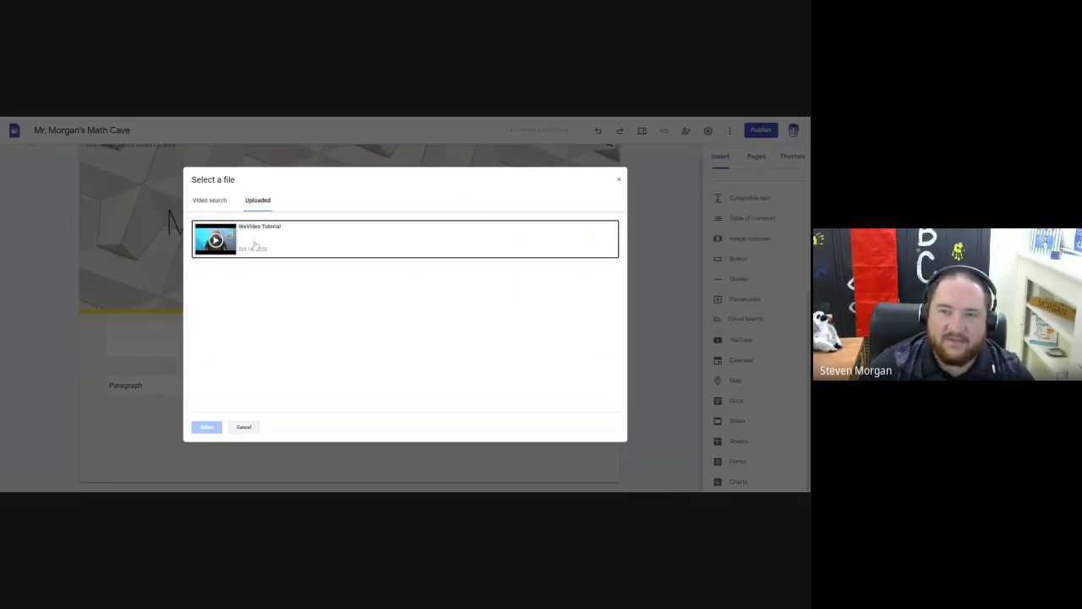
{"action": "left_click", "coordinate": [272, 241]}
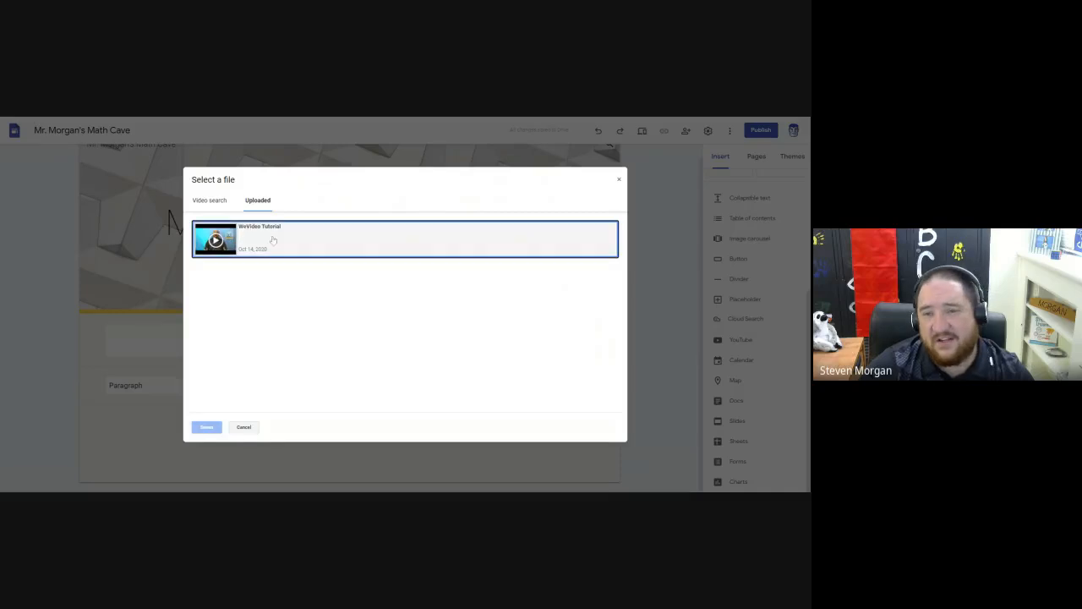
{"action": "left_click", "coordinate": [206, 427]}
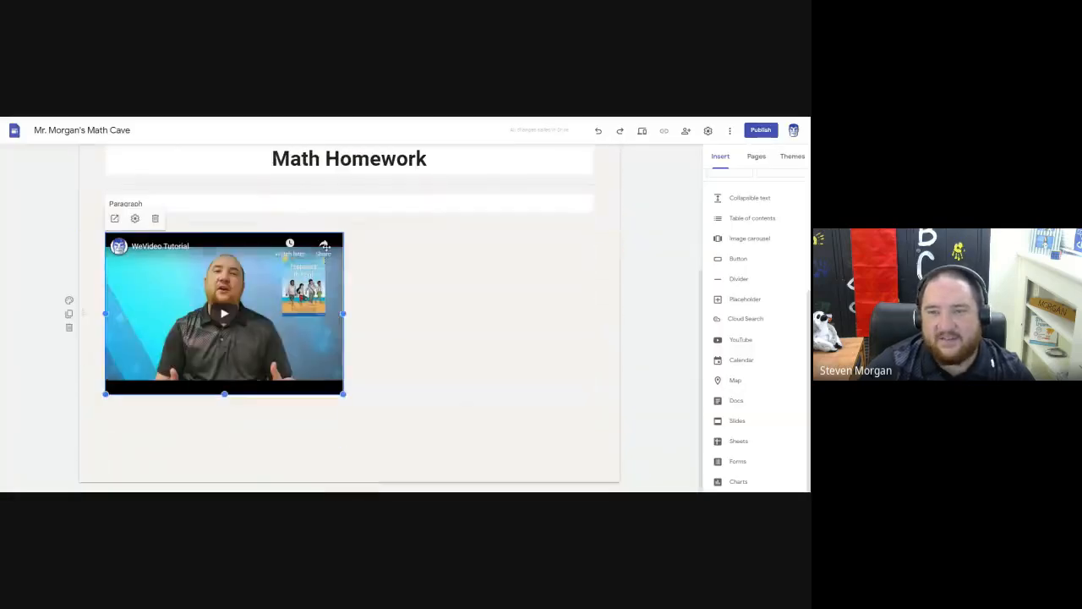
Enlarge the "WeVideo Tutorial" video and center it within its section.
{"action": "left_click_drag", "start_coordinate": [296, 285], "coordinate": [432, 326]}
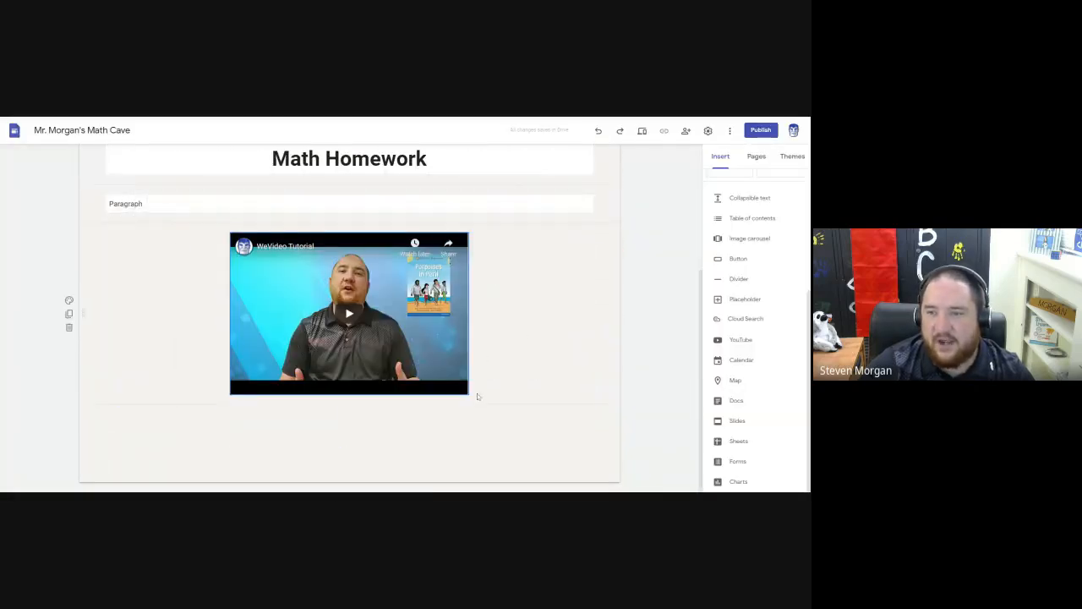
{"action": "left_click", "coordinate": [469, 392]}
{"action": "left_click_drag", "start_coordinate": [467, 394], "coordinate": [532, 431]}
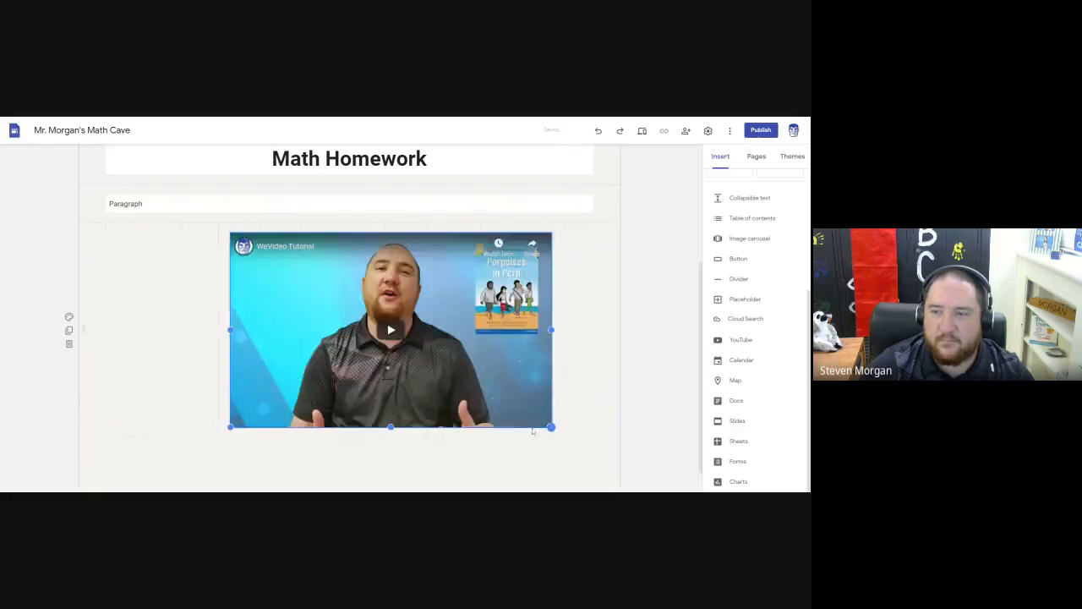
{"action": "left_click_drag", "start_coordinate": [449, 378], "coordinate": [380, 372]}
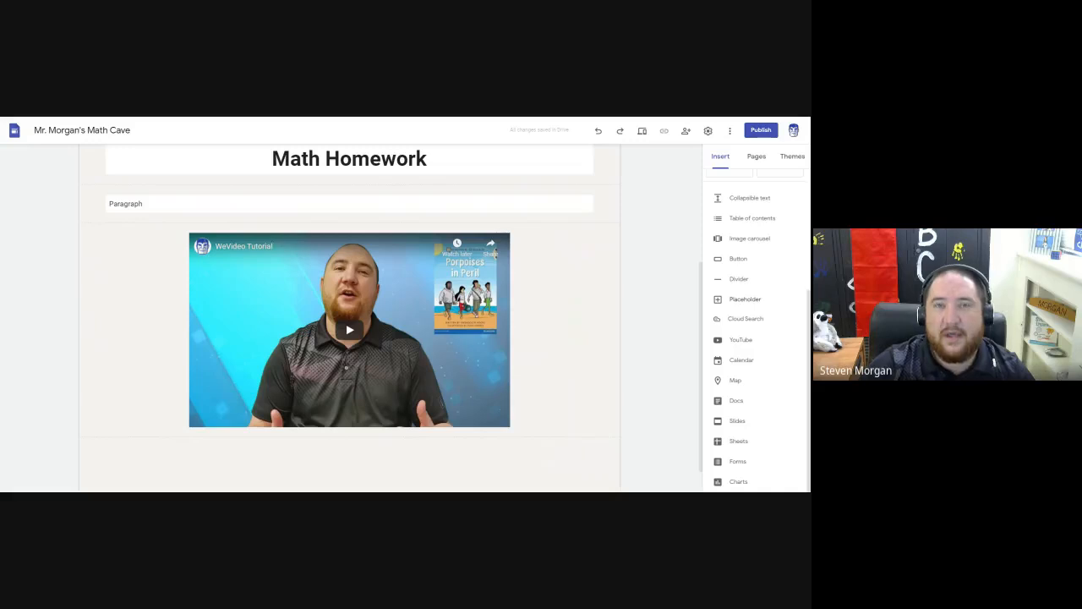
Insert the "Website: Craft Elementary" calendar into the page.
{"action": "scroll", "coordinate": [745, 271], "scroll_direction": "up", "scroll_amount": 1}
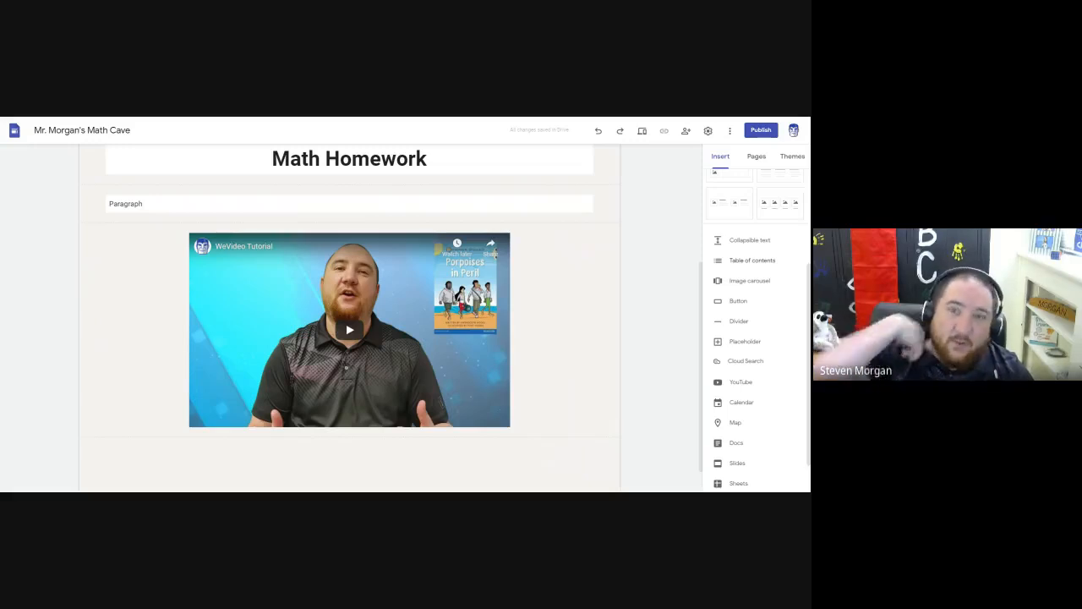
{"action": "scroll", "coordinate": [432, 254], "scroll_direction": "up", "scroll_amount": 3}
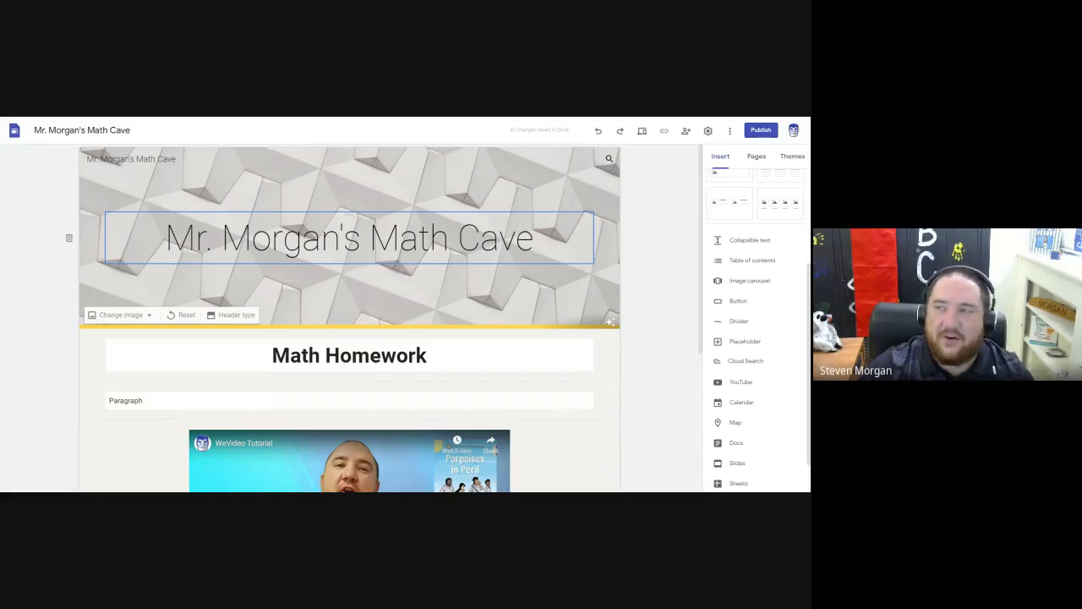
{"action": "scroll", "coordinate": [742, 210], "scroll_direction": "up", "scroll_amount": 3}
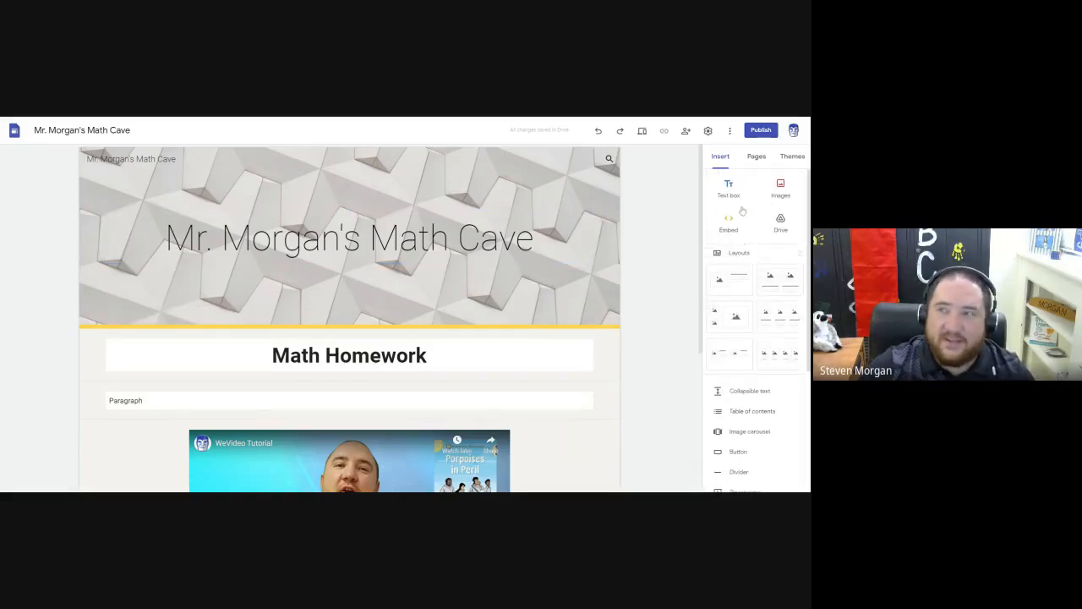
{"action": "scroll", "coordinate": [758, 265], "scroll_direction": "down", "scroll_amount": 2}
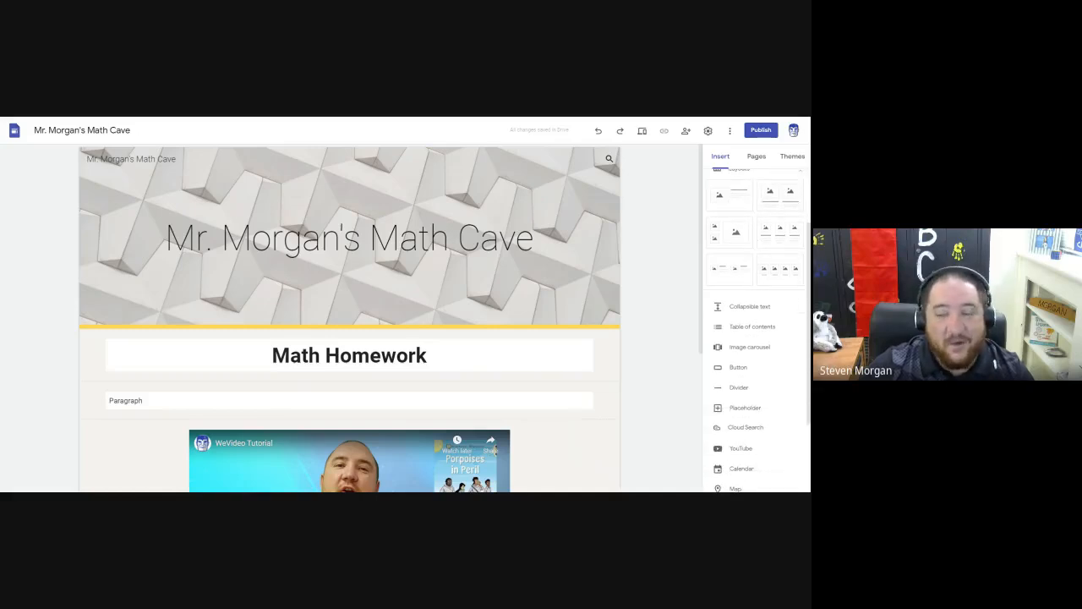
{"action": "scroll", "coordinate": [756, 261], "scroll_direction": "down", "scroll_amount": 3}
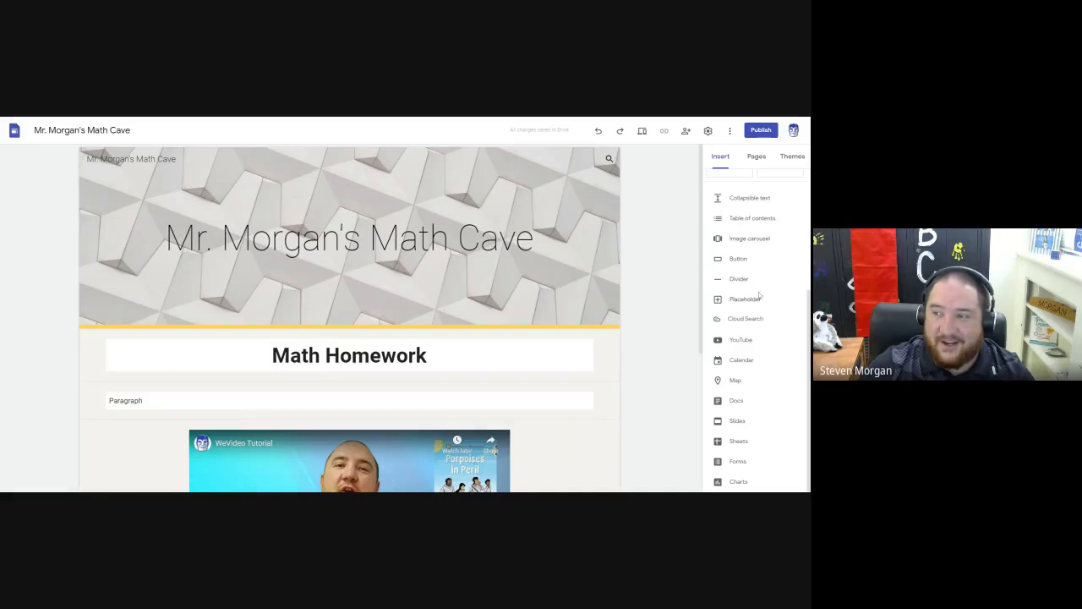
{"action": "left_click", "coordinate": [742, 360]}
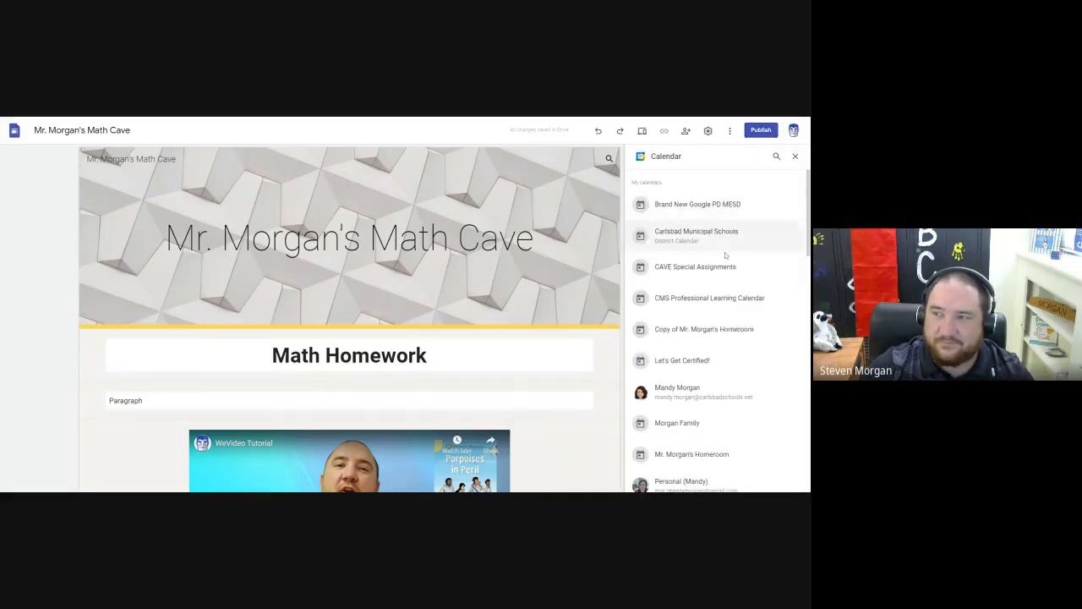
{"action": "scroll", "coordinate": [725, 252], "scroll_direction": "down", "scroll_amount": 3}
{"action": "scroll", "coordinate": [719, 279], "scroll_direction": "down", "scroll_amount": 15}
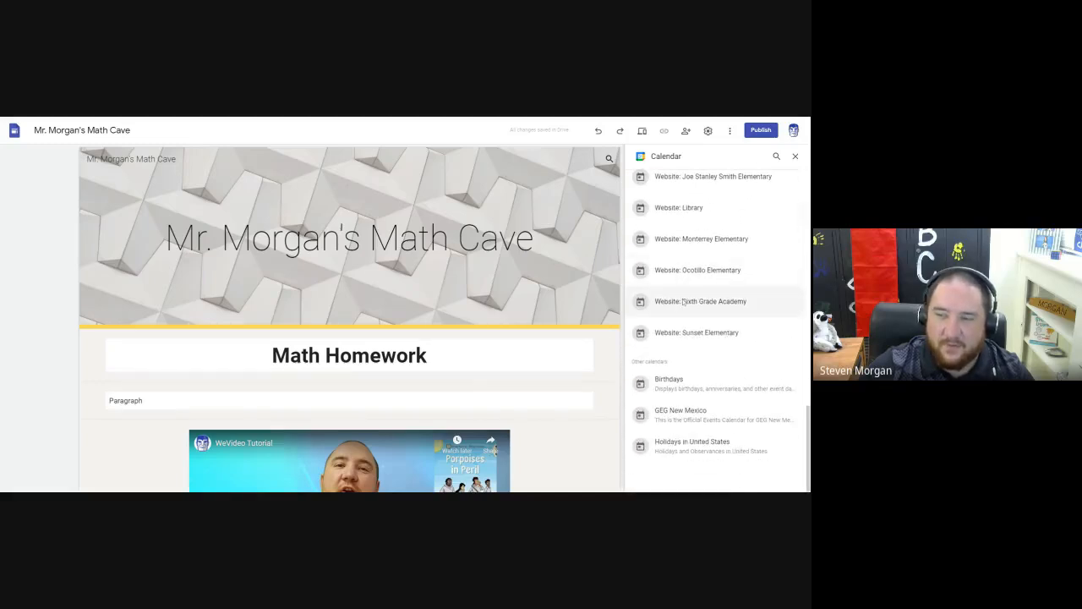
{"action": "scroll", "coordinate": [688, 258], "scroll_direction": "up", "scroll_amount": 5}
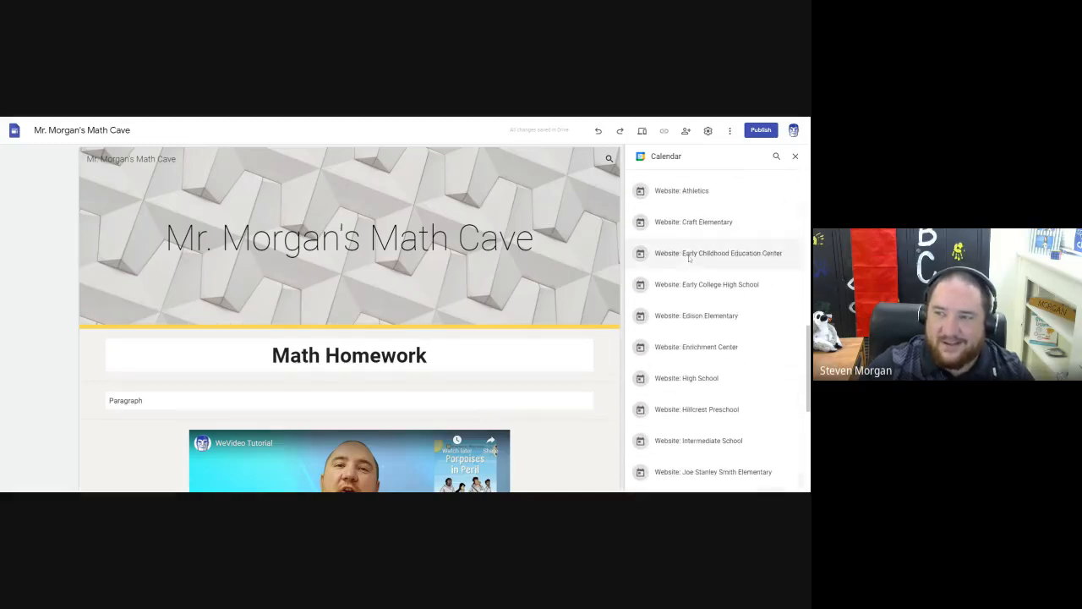
{"action": "left_click", "coordinate": [701, 226]}
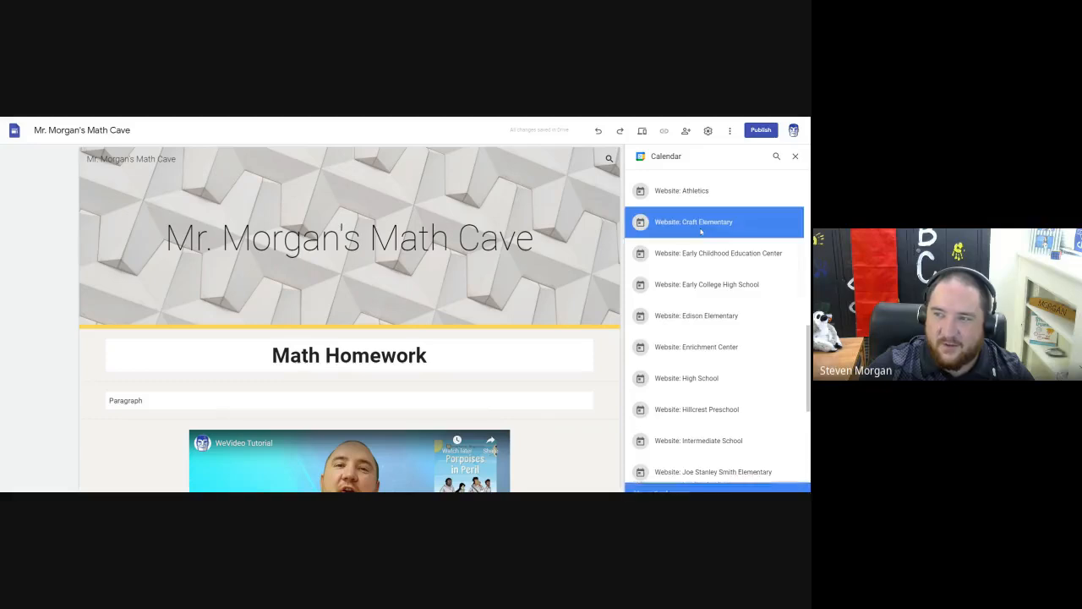
{"action": "left_click", "coordinate": [788, 482]}
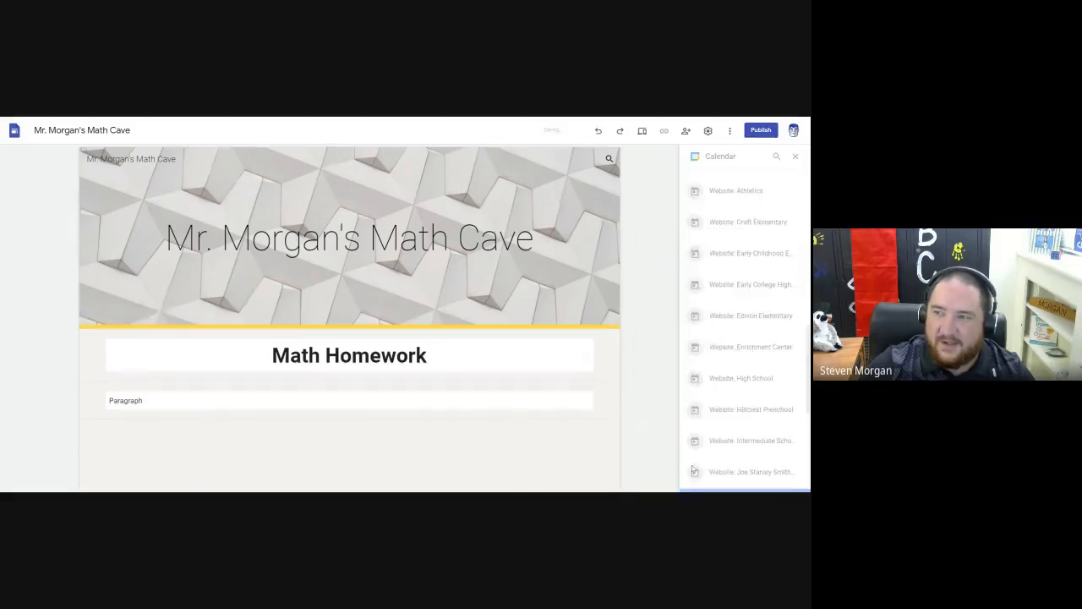
Move the Craft Elementary calendar in line with the video's left edge and widen it to match the video's width.
{"action": "left_click_drag", "start_coordinate": [255, 309], "coordinate": [330, 309]}
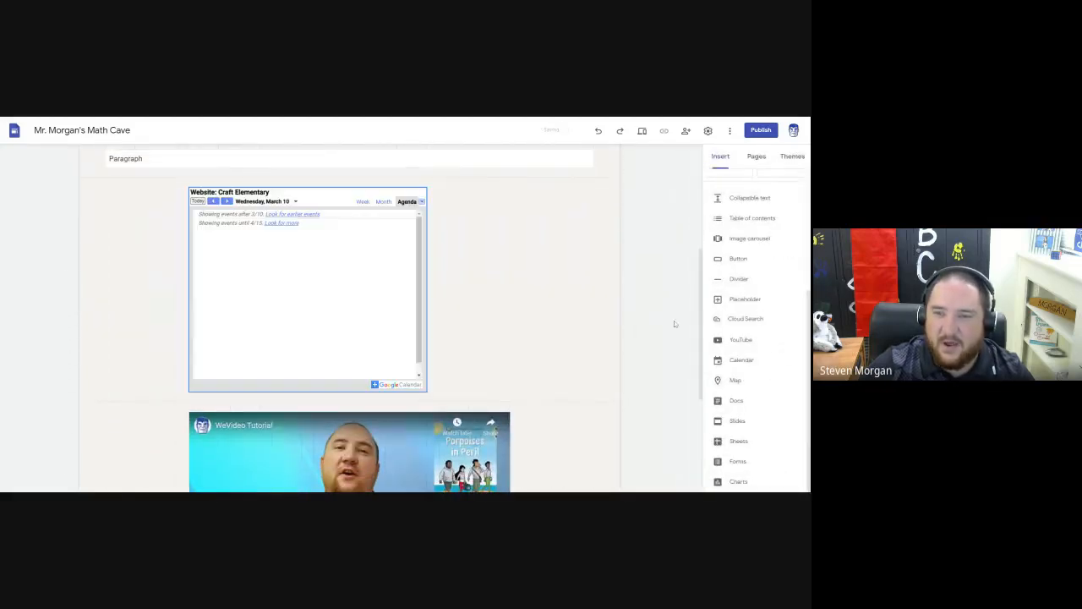
{"action": "left_click", "coordinate": [414, 271]}
{"action": "left_click_drag", "start_coordinate": [427, 289], "coordinate": [510, 289]}
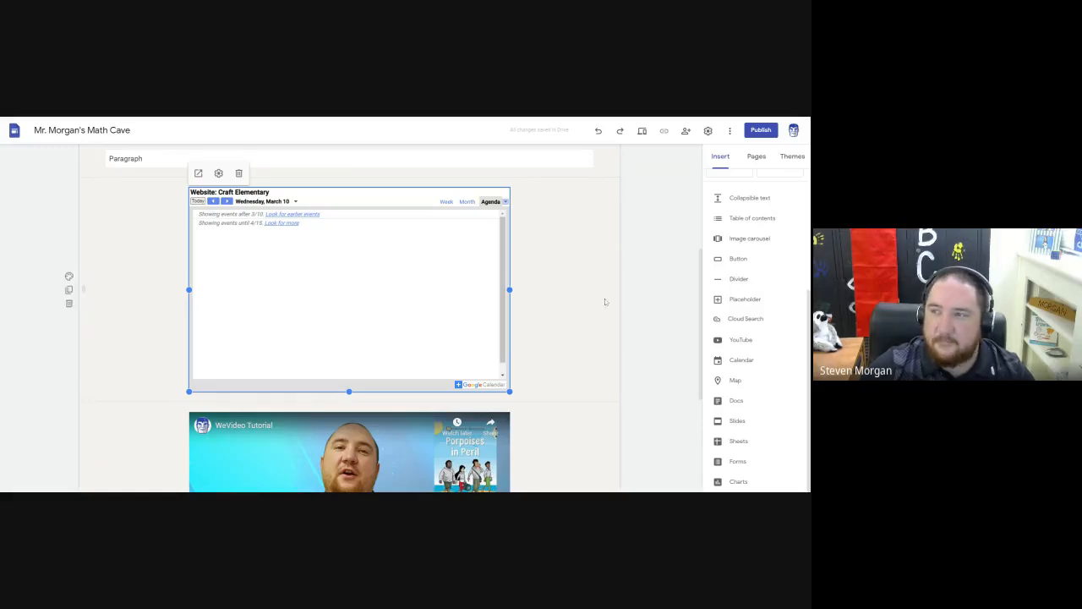
Review the site's page list and the options for adding a new link, then dismiss the link form.
{"action": "scroll", "coordinate": [604, 298], "scroll_direction": "up", "scroll_amount": 3}
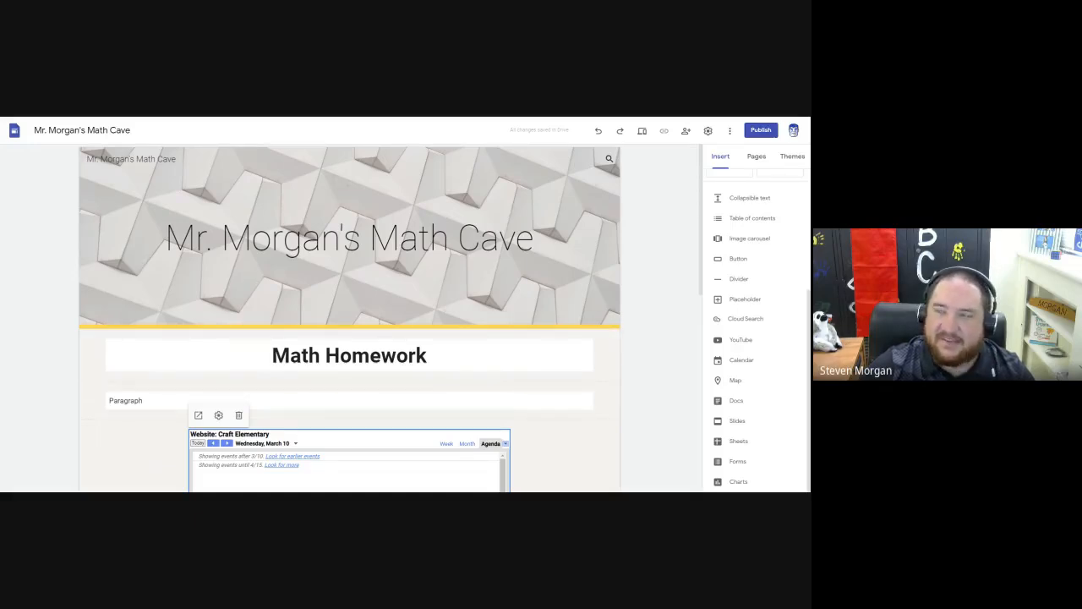
{"action": "left_click", "coordinate": [756, 156]}
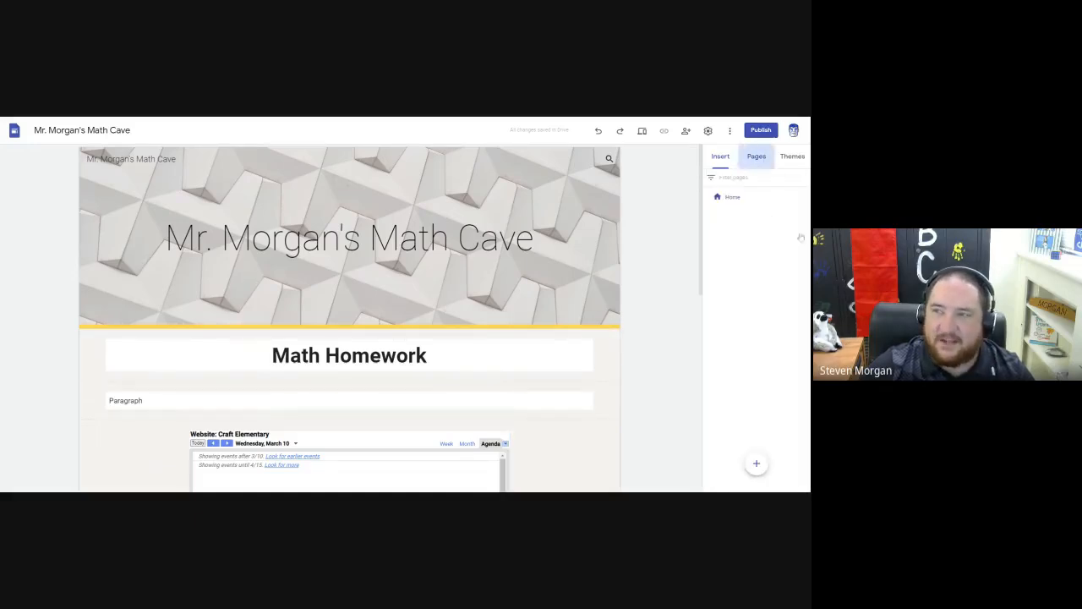
{"action": "left_click", "coordinate": [734, 200]}
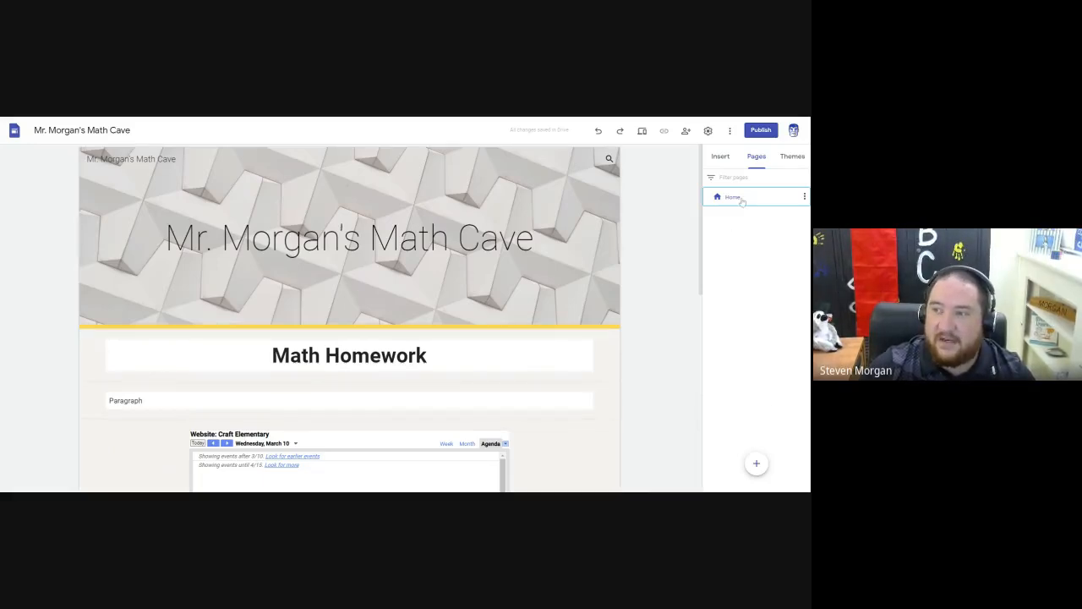
{"action": "mouse_move", "coordinate": [757, 465]}
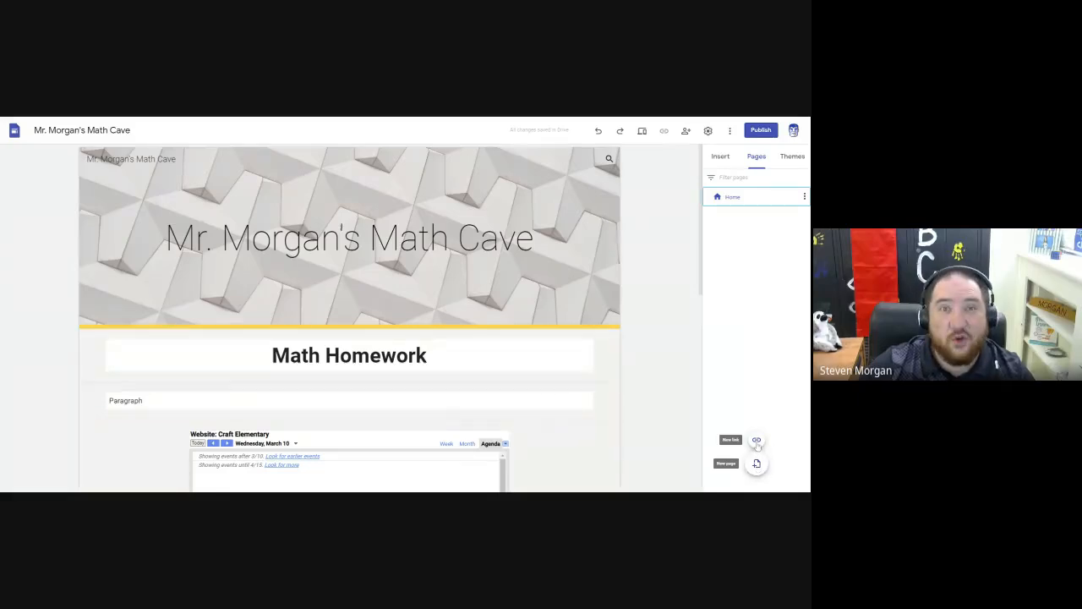
{"action": "left_click", "coordinate": [757, 442]}
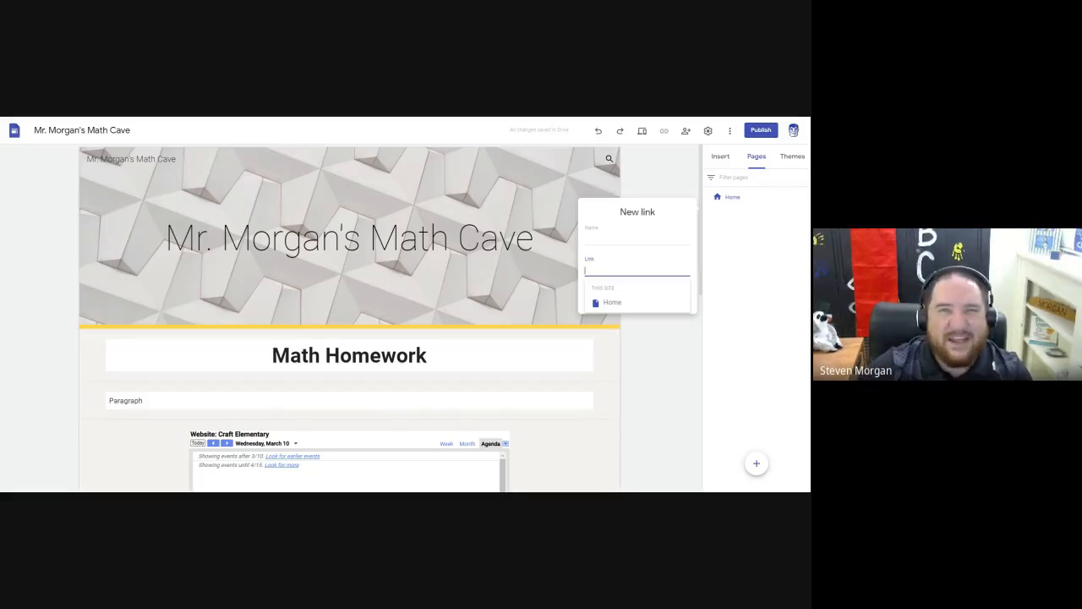
{"action": "left_click", "coordinate": [725, 297]}
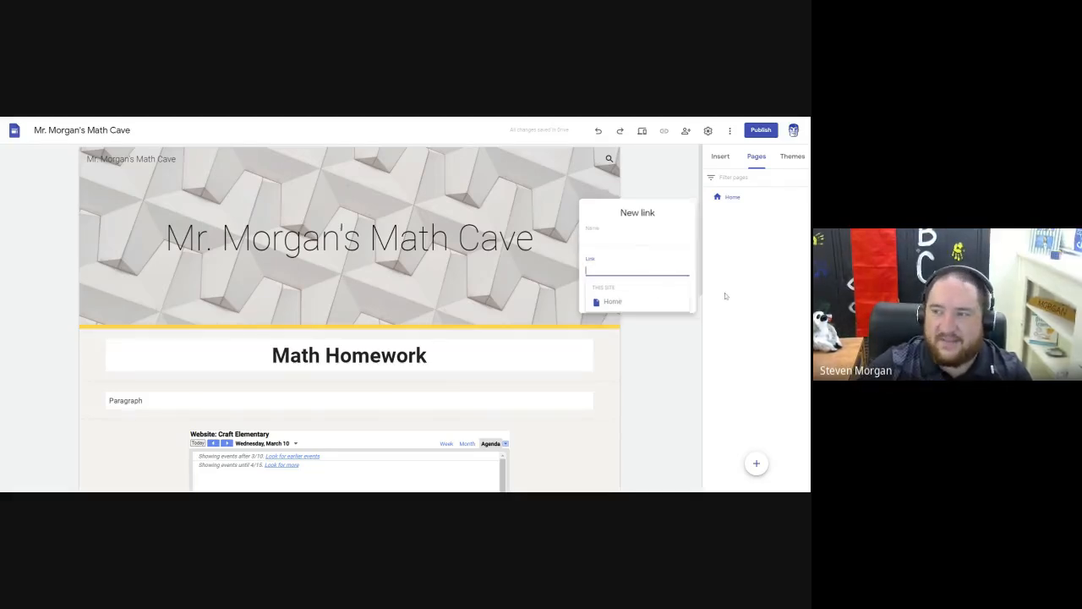
Add a new page named "Parent Calendar" to the site.
{"action": "left_click", "coordinate": [757, 463]}
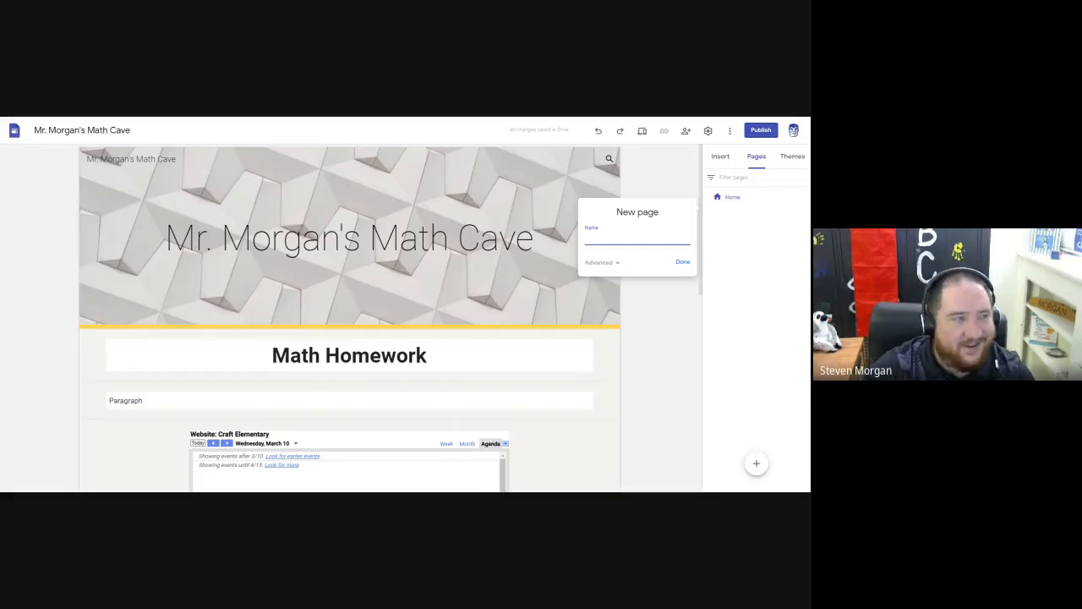
{"action": "type", "text": "Parent"}
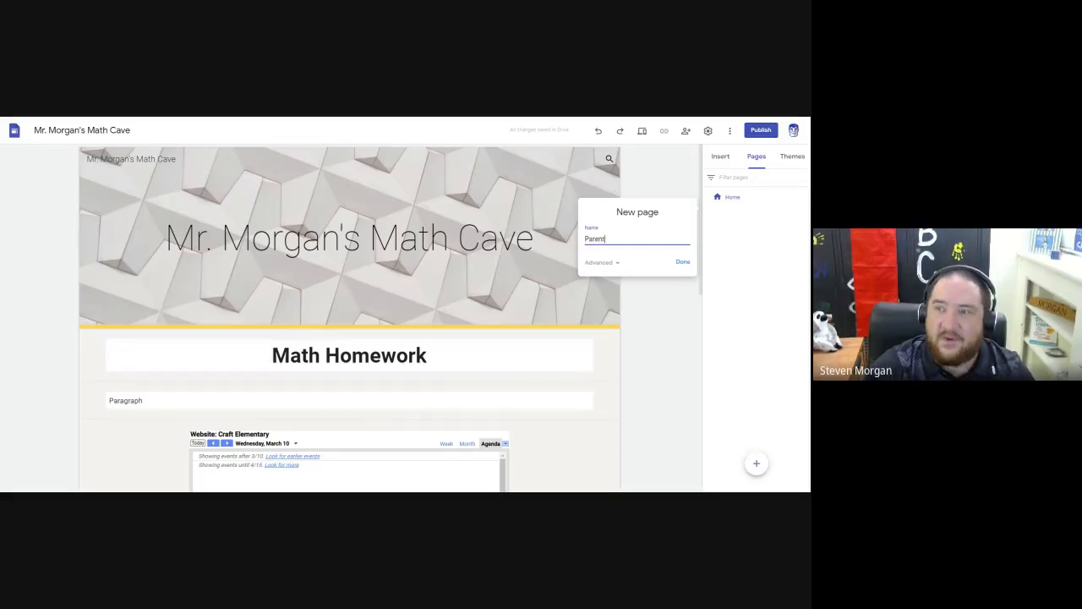
{"action": "type", "text": " C"}
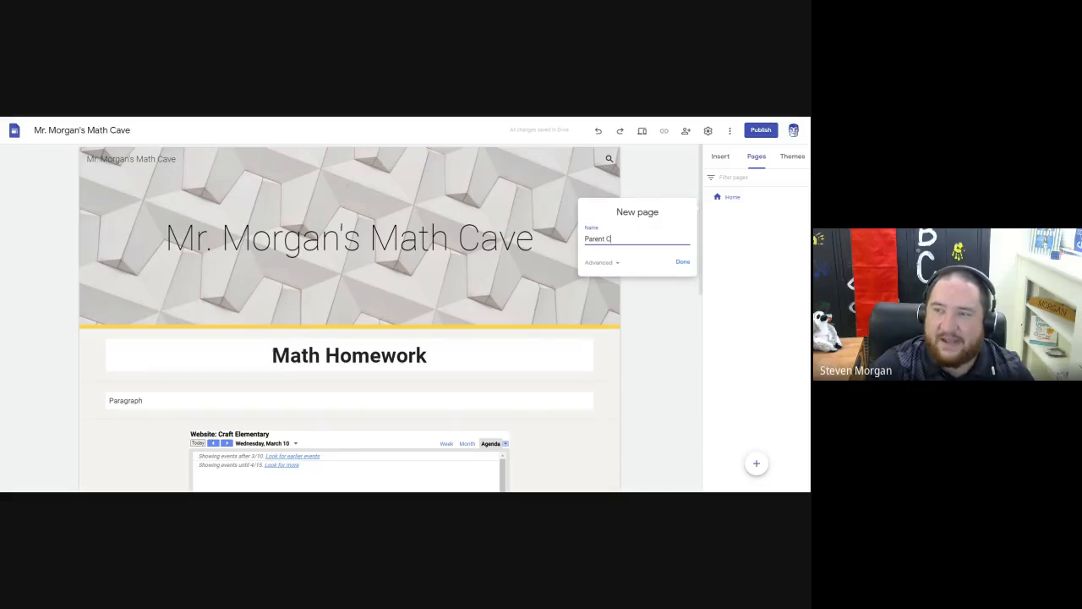
{"action": "type", "text": "alendar"}
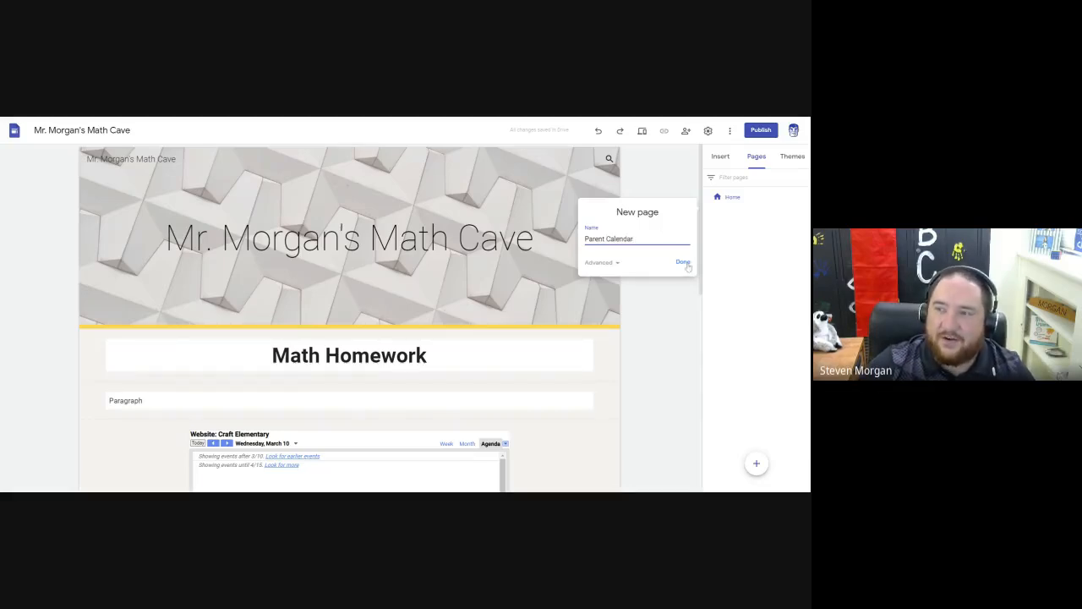
{"action": "left_click", "coordinate": [683, 262]}
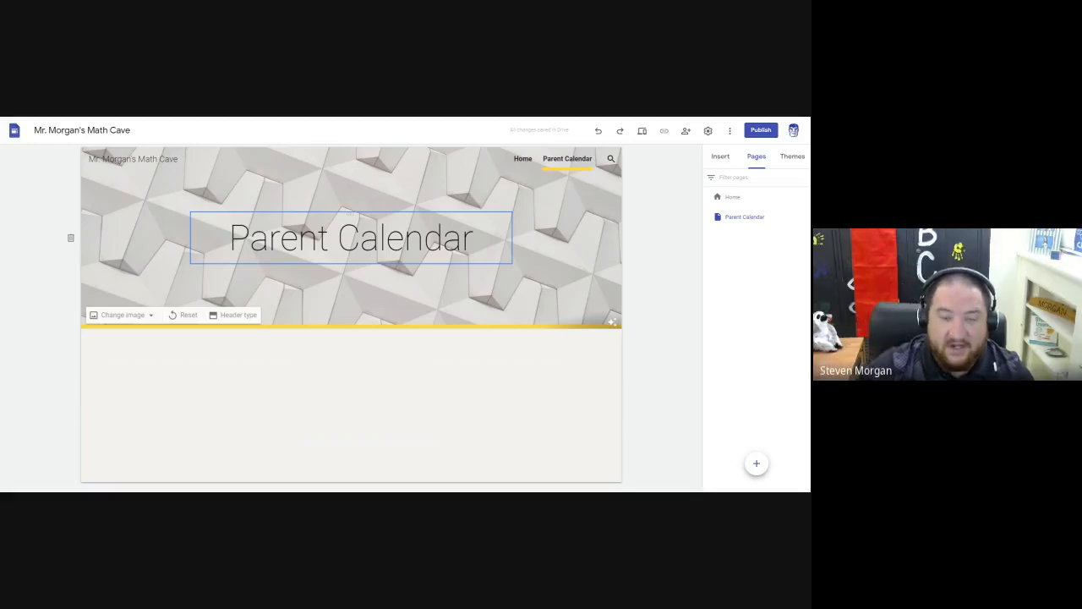
Insert a text box containing "Text" below the header of the Parent Calendar page.
{"action": "left_click", "coordinate": [721, 156]}
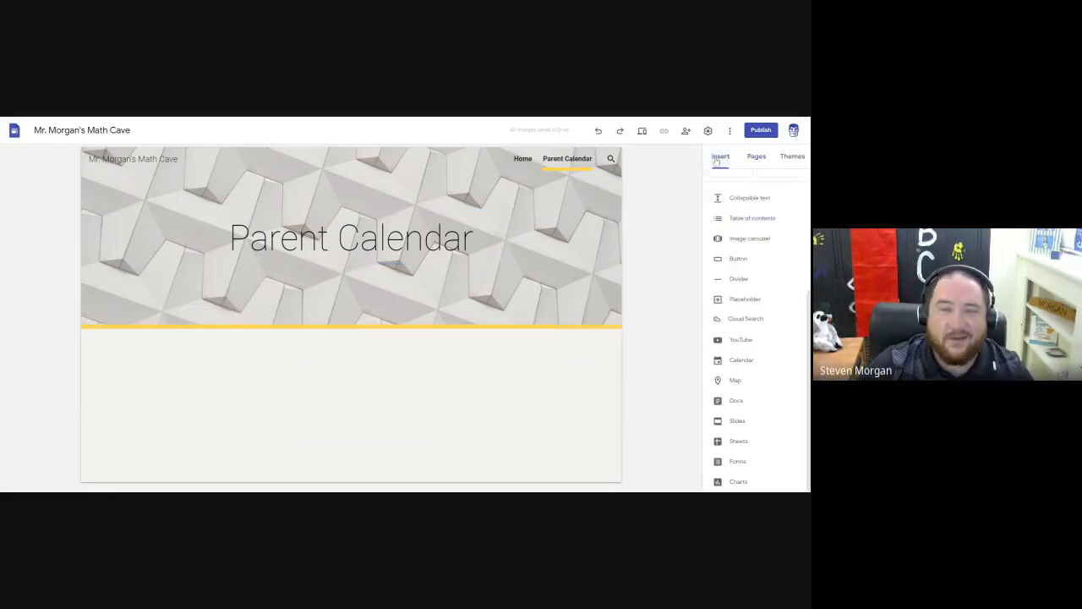
{"action": "scroll", "coordinate": [748, 261], "scroll_direction": "up", "scroll_amount": 3}
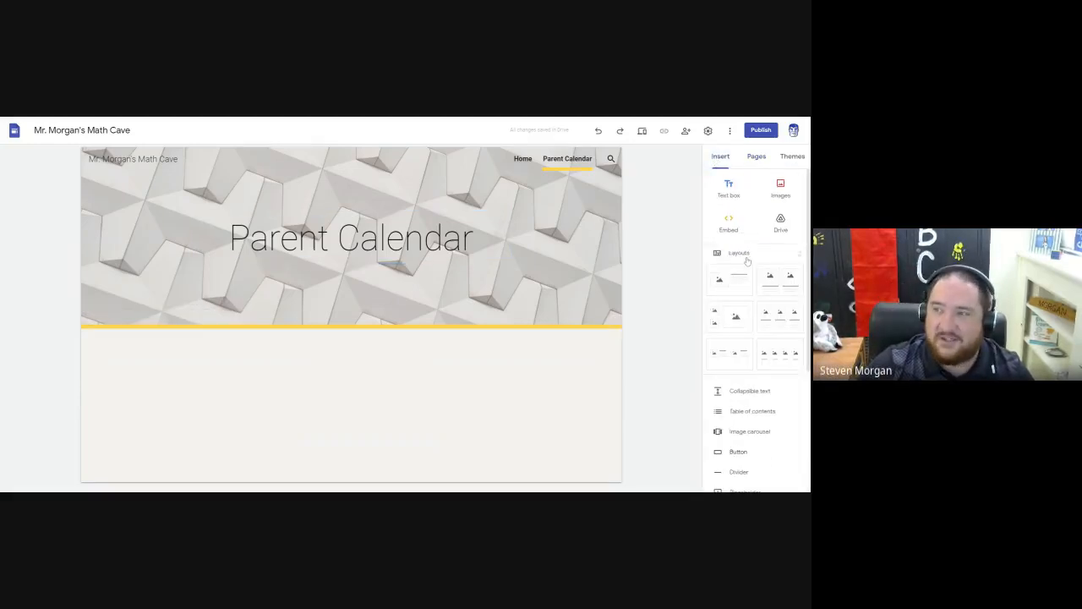
{"action": "left_click", "coordinate": [729, 188]}
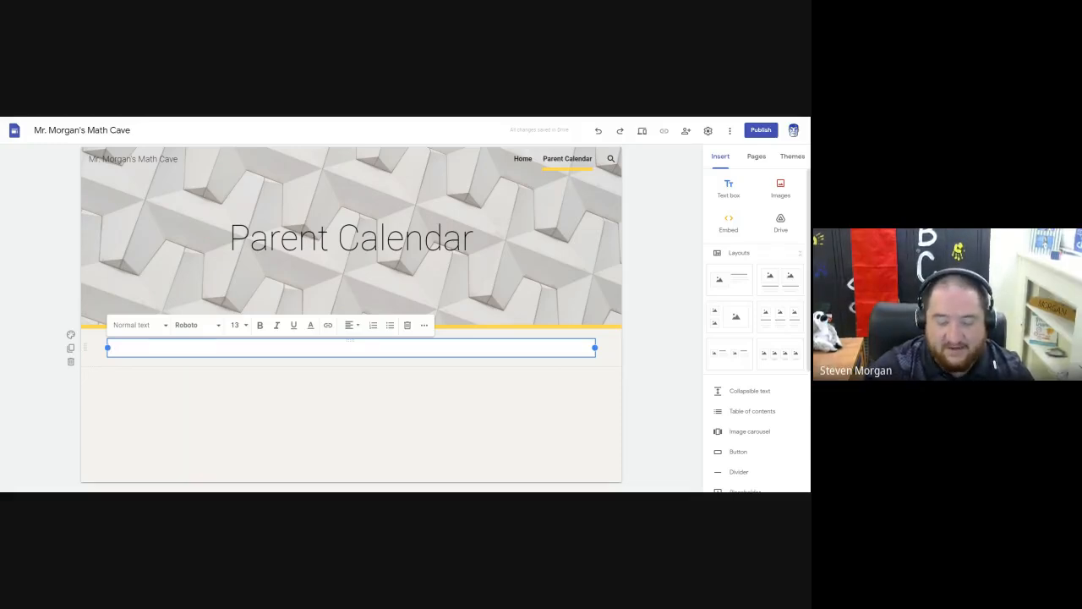
{"action": "type", "text": "Text"}
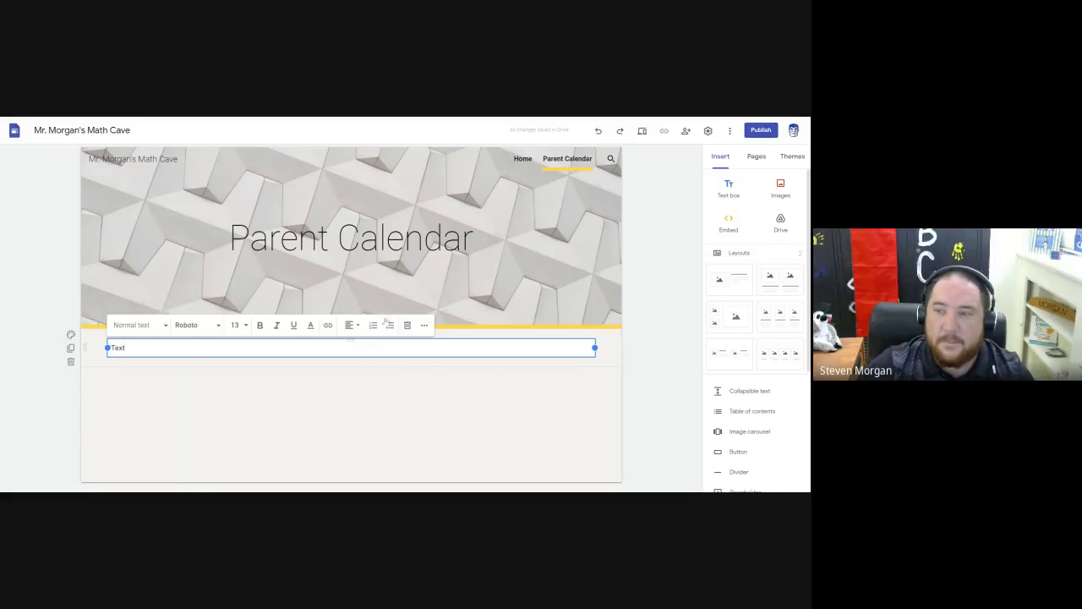
{"action": "left_click", "coordinate": [661, 349]}
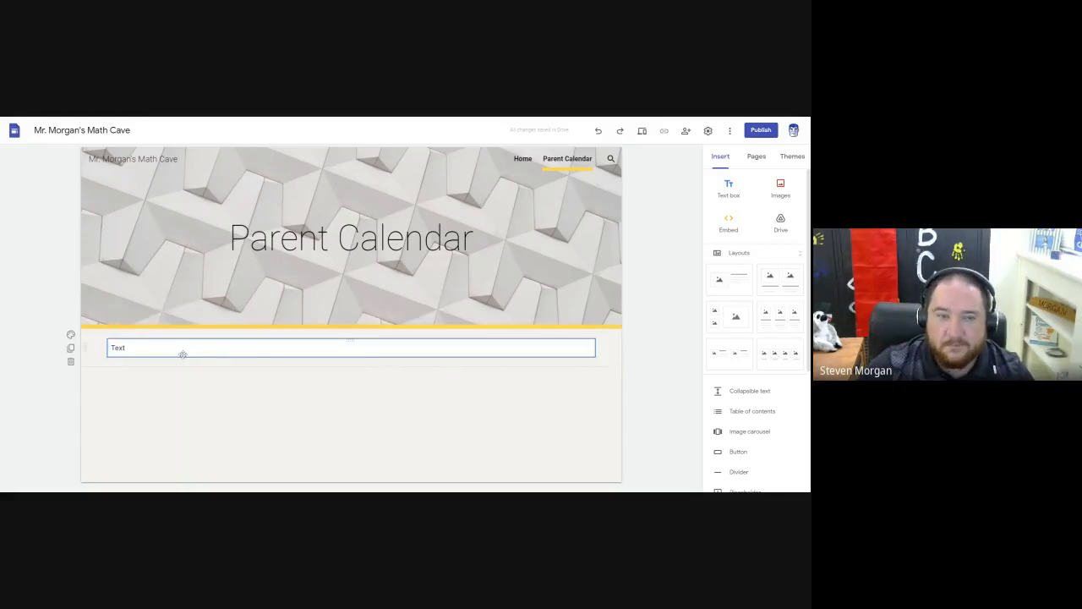
Rename the Parent Calendar page to "ParentCalendar" in its properties.
{"action": "left_click", "coordinate": [757, 157]}
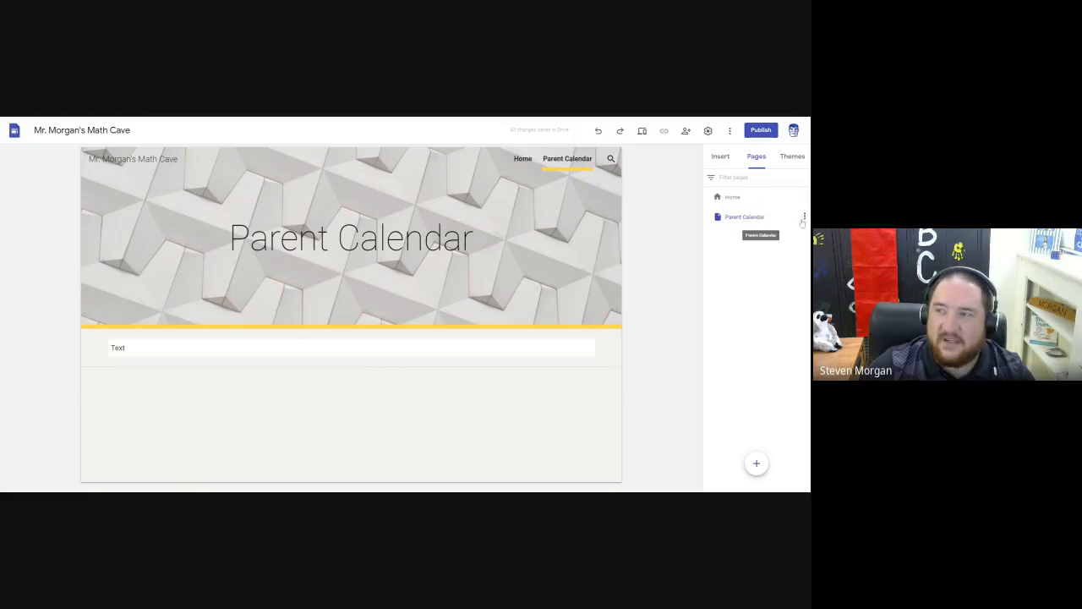
{"action": "left_click", "coordinate": [805, 217]}
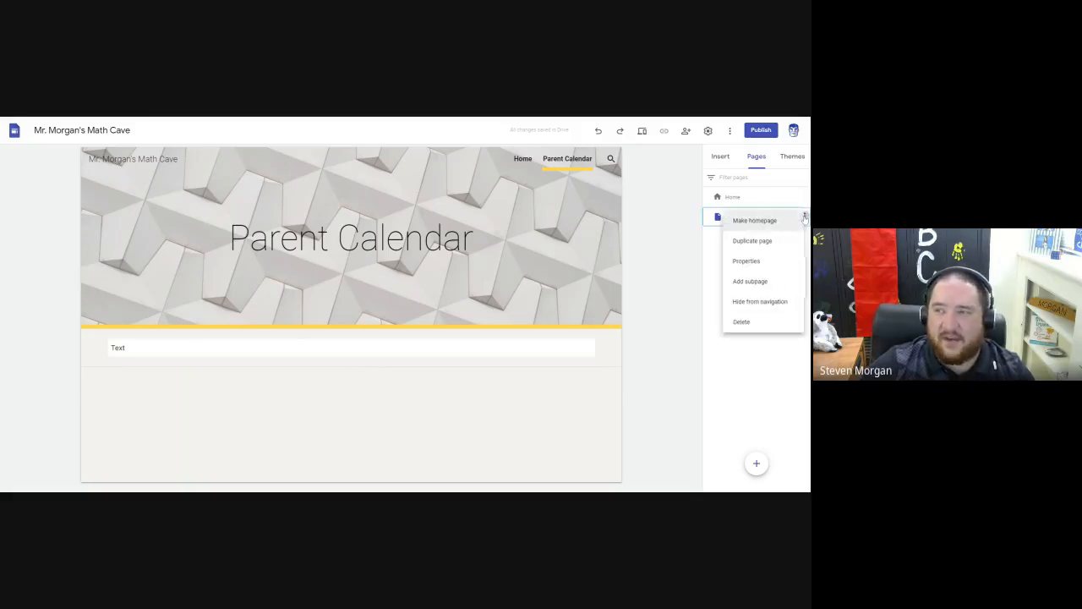
{"action": "left_click", "coordinate": [746, 261]}
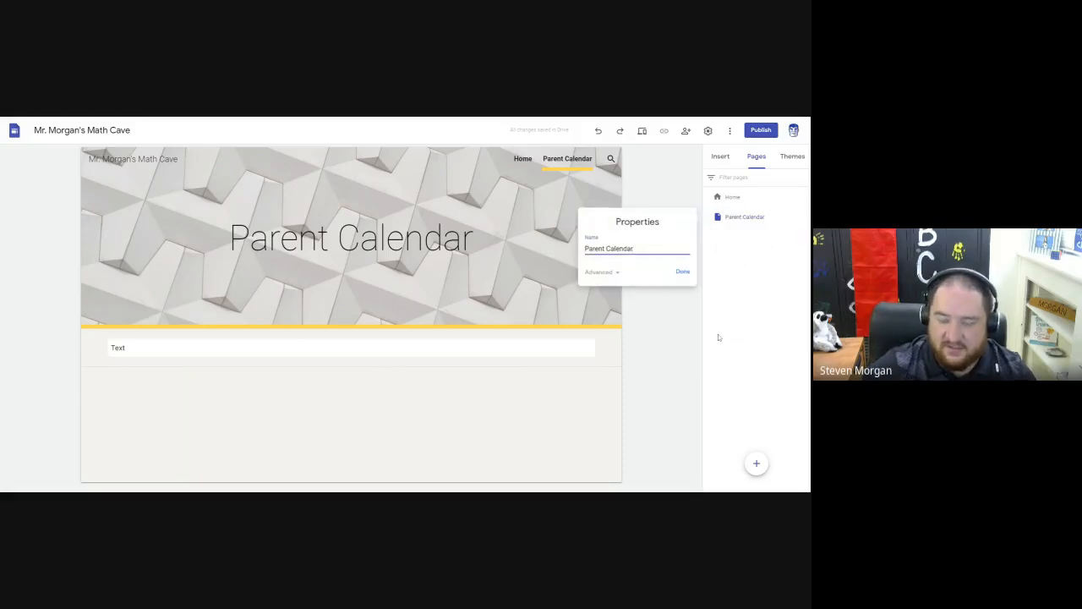
{"action": "key", "text": "BackSpace"}
{"action": "left_click", "coordinate": [681, 275]}
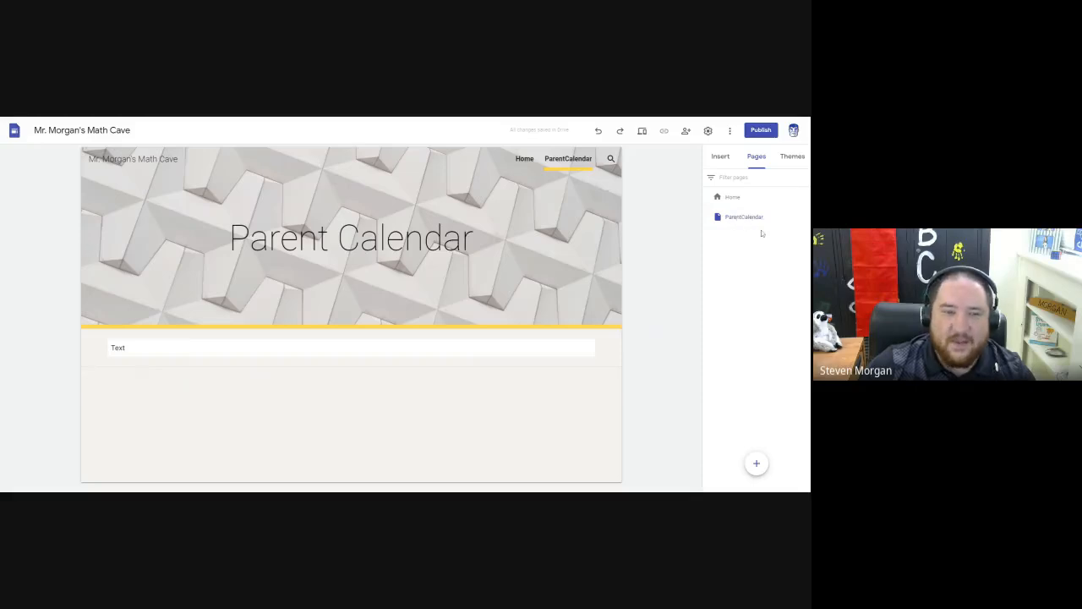
Delete the ParentCalendar page and check which page options the Home page offers.
{"action": "left_click", "coordinate": [805, 217]}
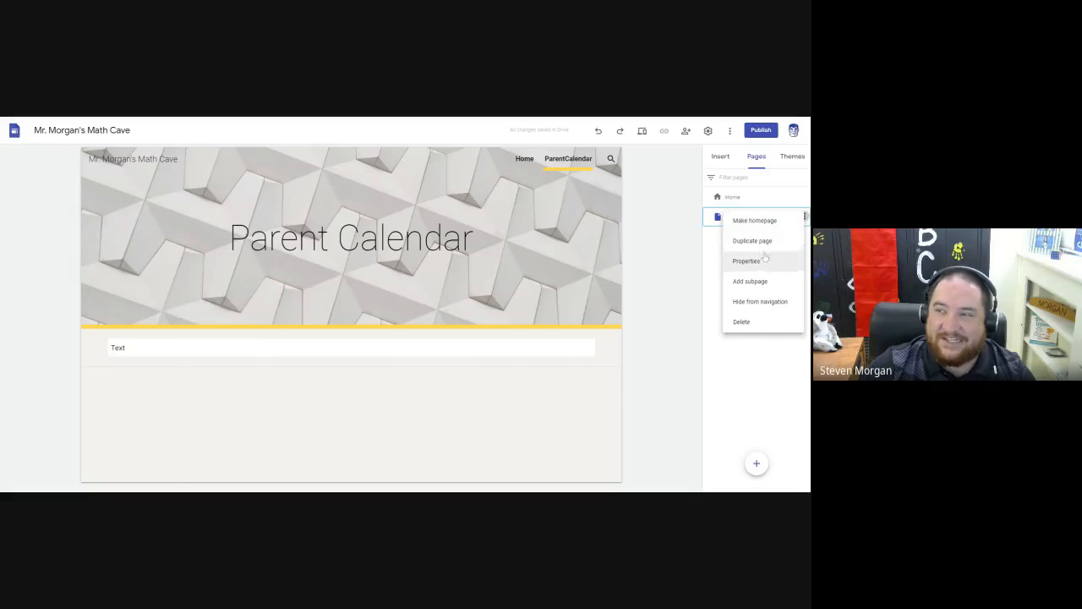
{"action": "left_click", "coordinate": [747, 323]}
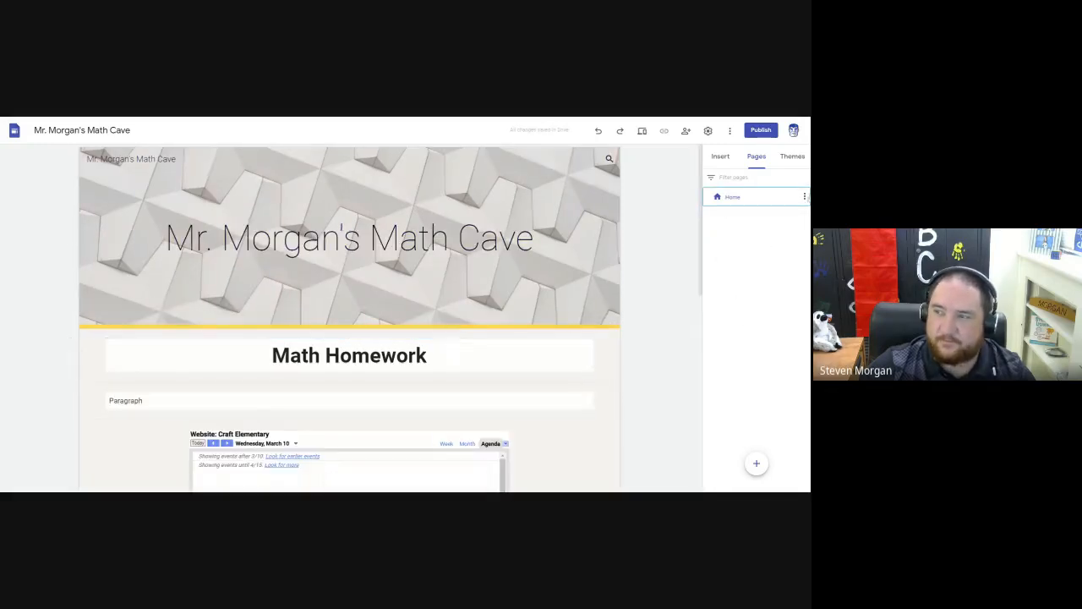
{"action": "left_click", "coordinate": [804, 196]}
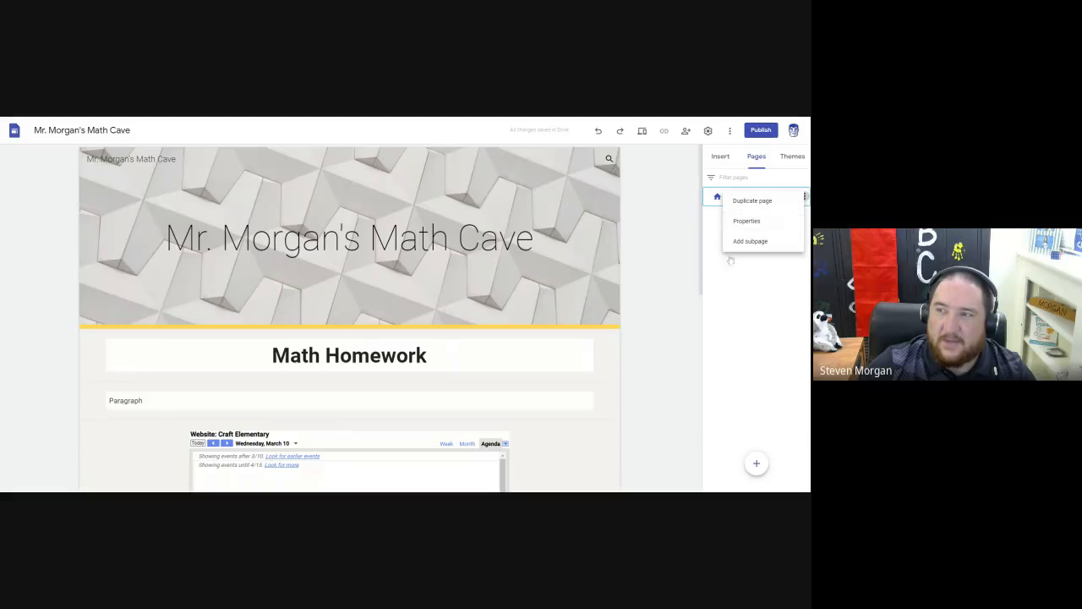
{"action": "left_click", "coordinate": [749, 293]}
Create a fresh page named "Parent Calendar".
{"action": "left_click", "coordinate": [756, 464]}
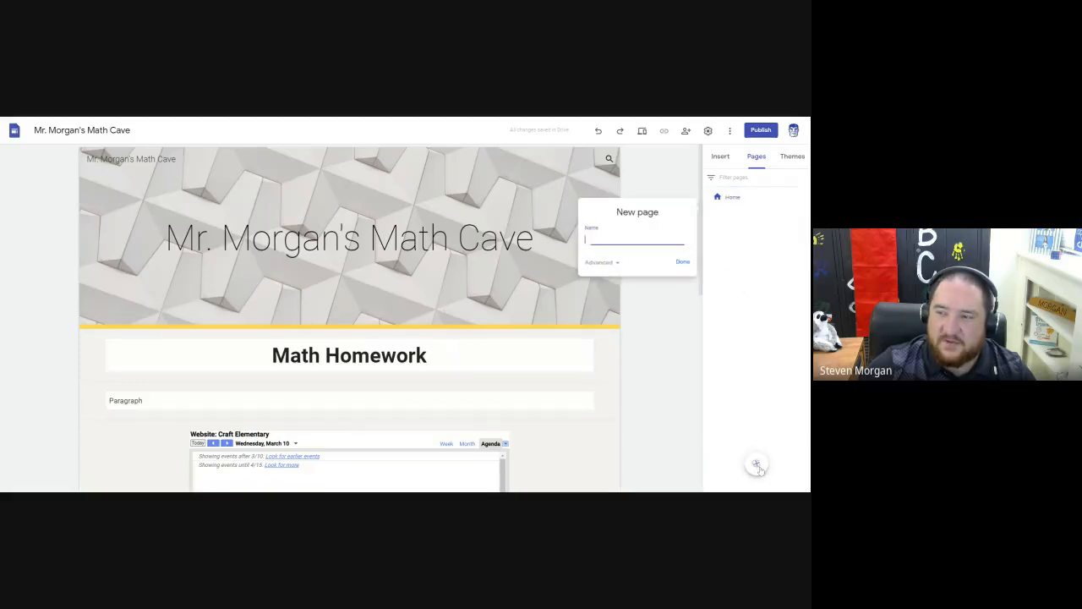
{"action": "type", "text": "Parent Calendar"}
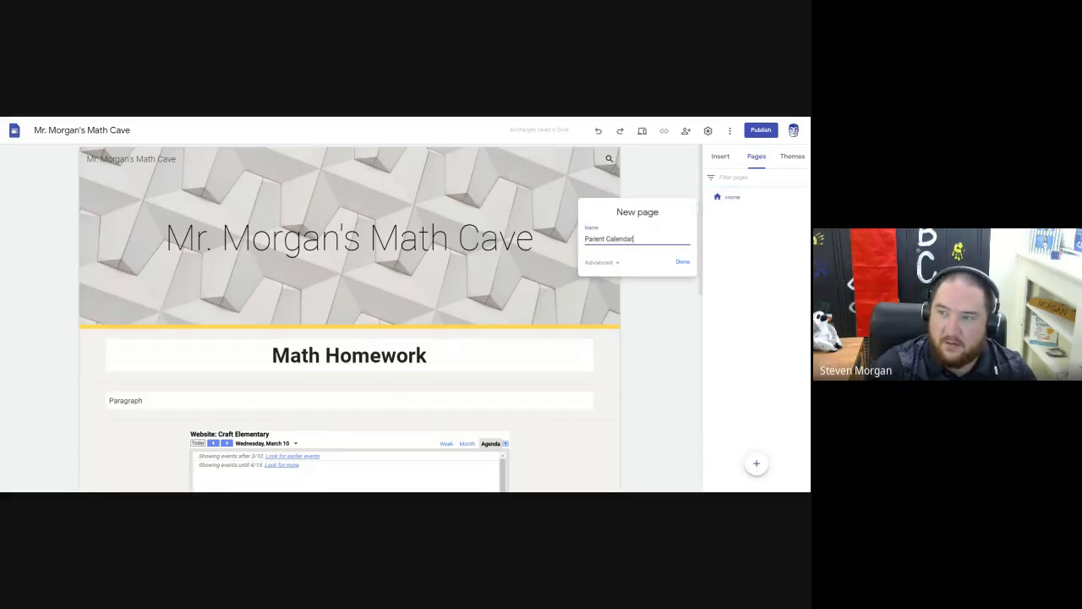
{"action": "left_click", "coordinate": [682, 262]}
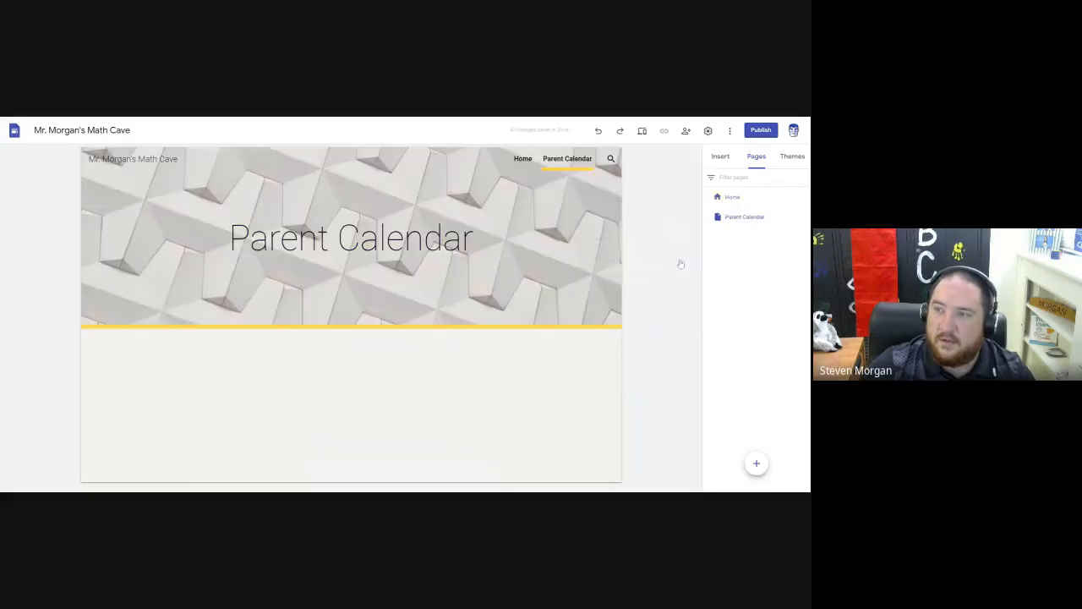
Hide the Parent Calendar page from the site navigation, and show it in the navigation again.
{"action": "left_click", "coordinate": [804, 217]}
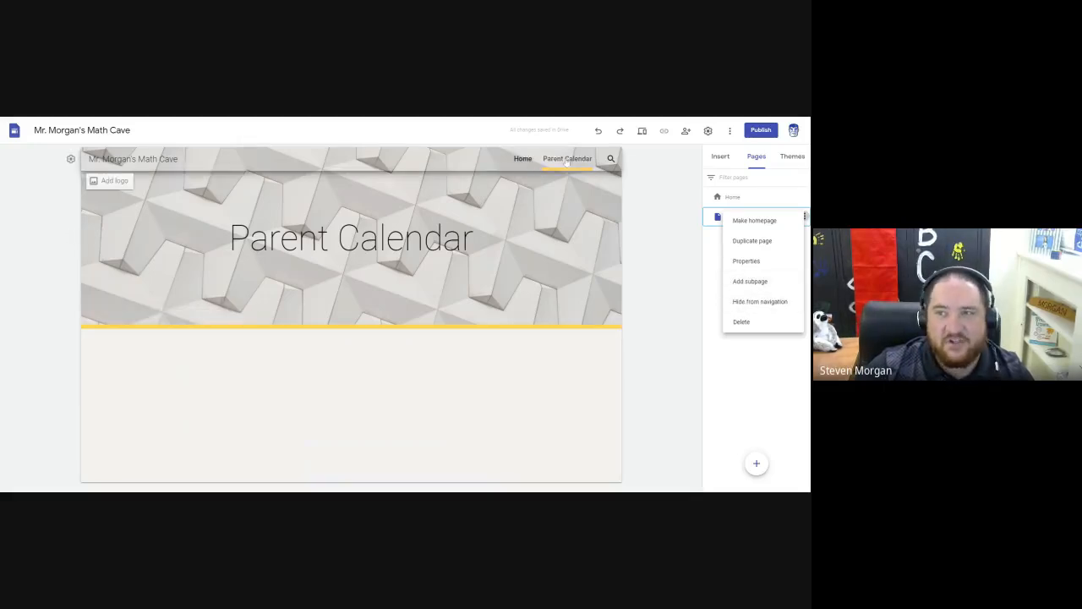
{"action": "left_click", "coordinate": [758, 303]}
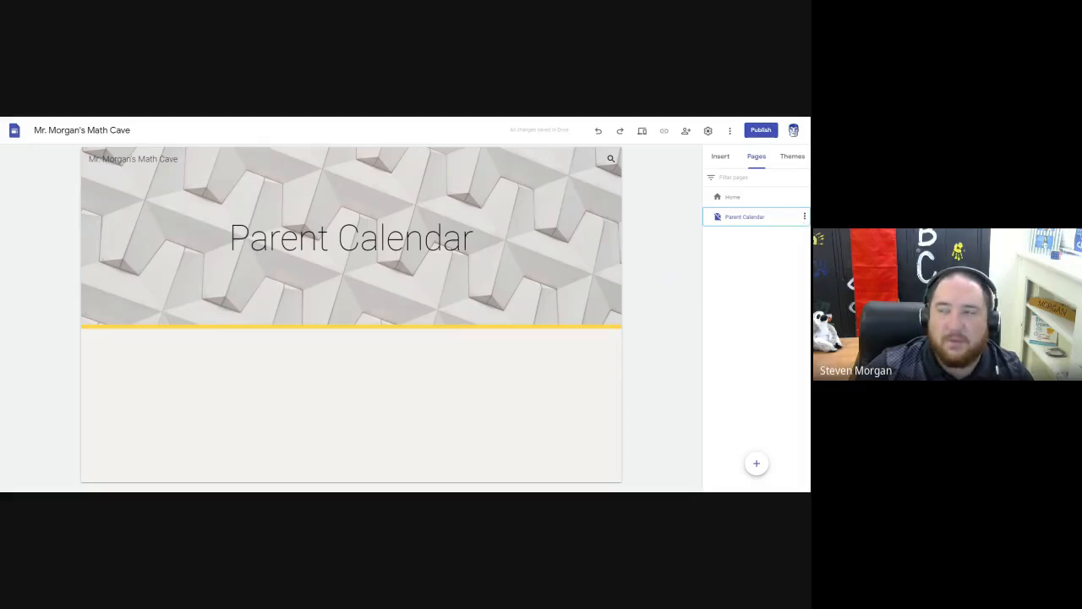
{"action": "left_click", "coordinate": [805, 217]}
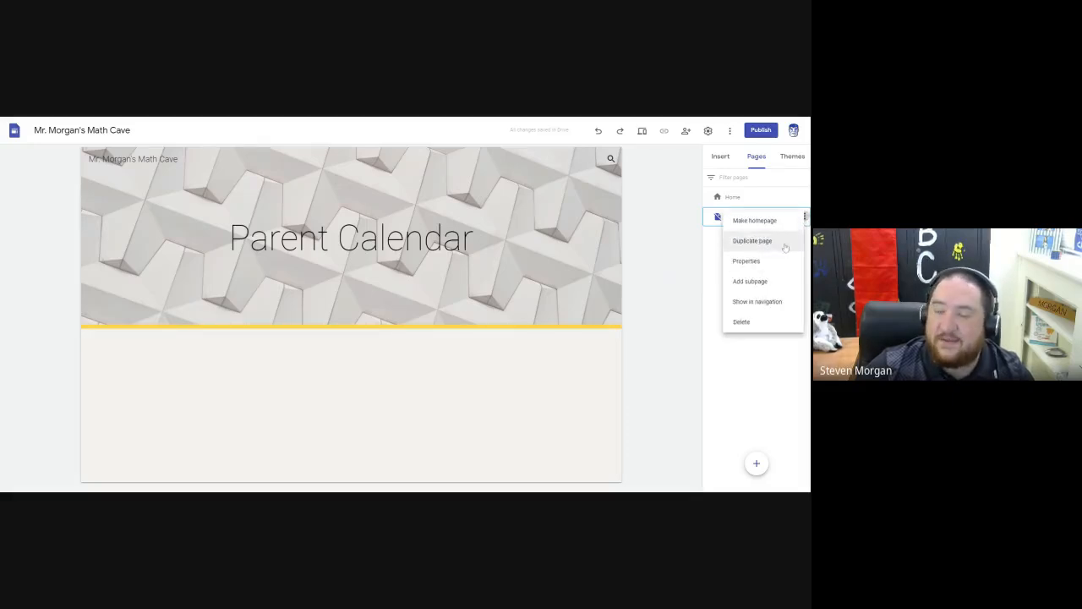
{"action": "left_click", "coordinate": [748, 309]}
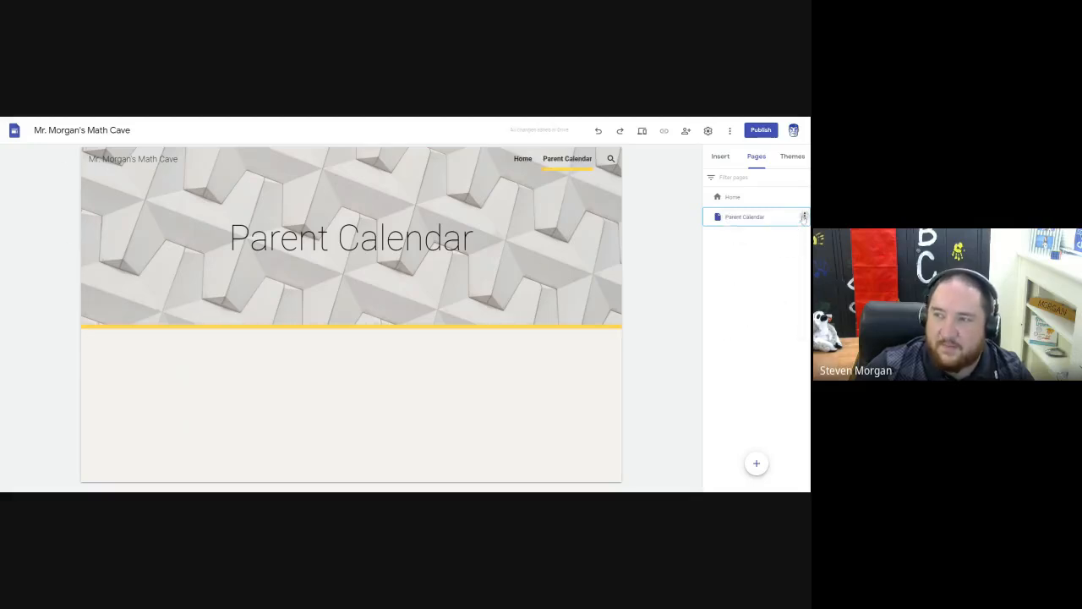
Add a subpage named "1st Period" under the Parent Calendar page.
{"action": "left_click", "coordinate": [804, 216]}
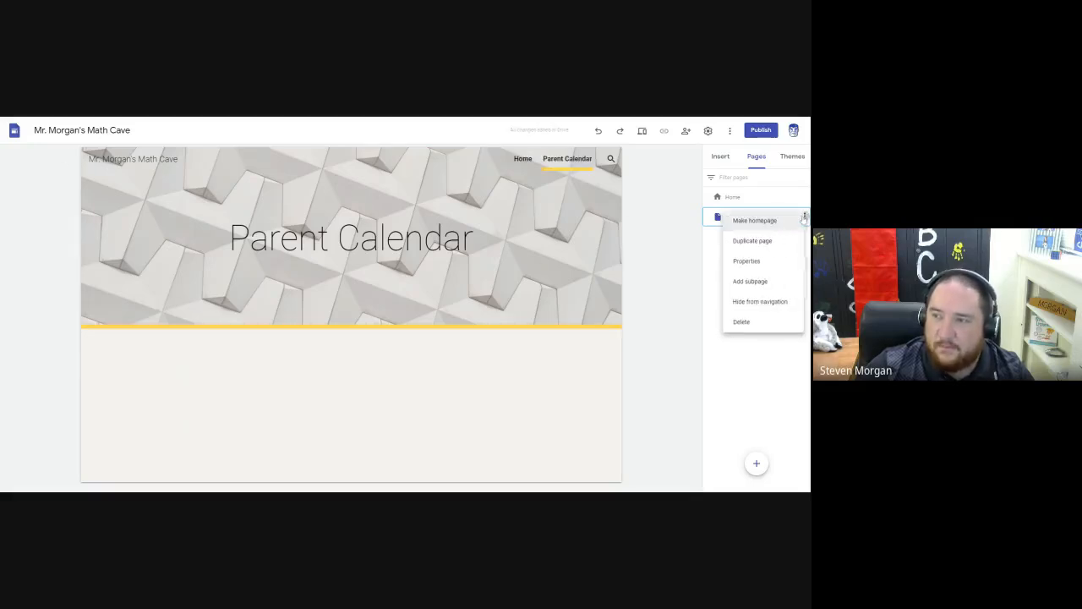
{"action": "left_click", "coordinate": [771, 286]}
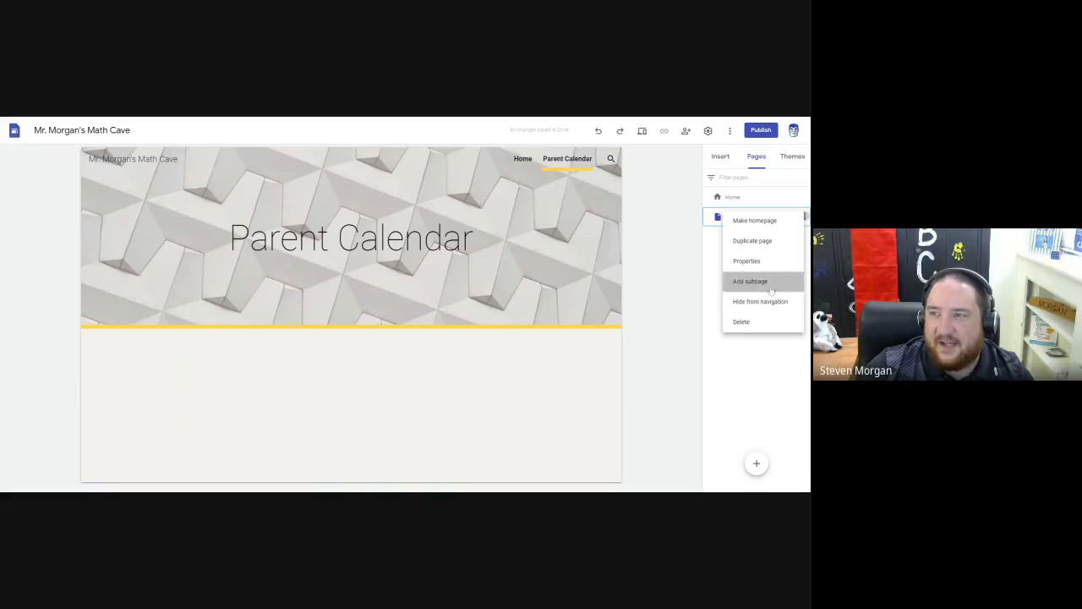
{"action": "type", "text": "Ho"}
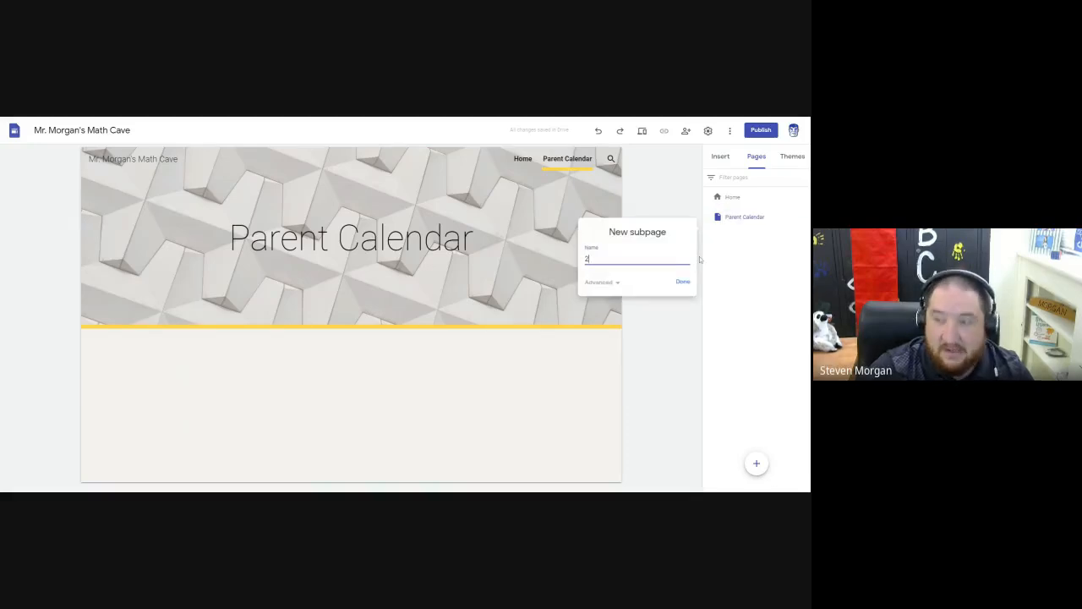
{"action": "key", "text": "BackSpace"}
{"action": "key", "text": "BackSpace"}
{"action": "type", "text": "1st"}
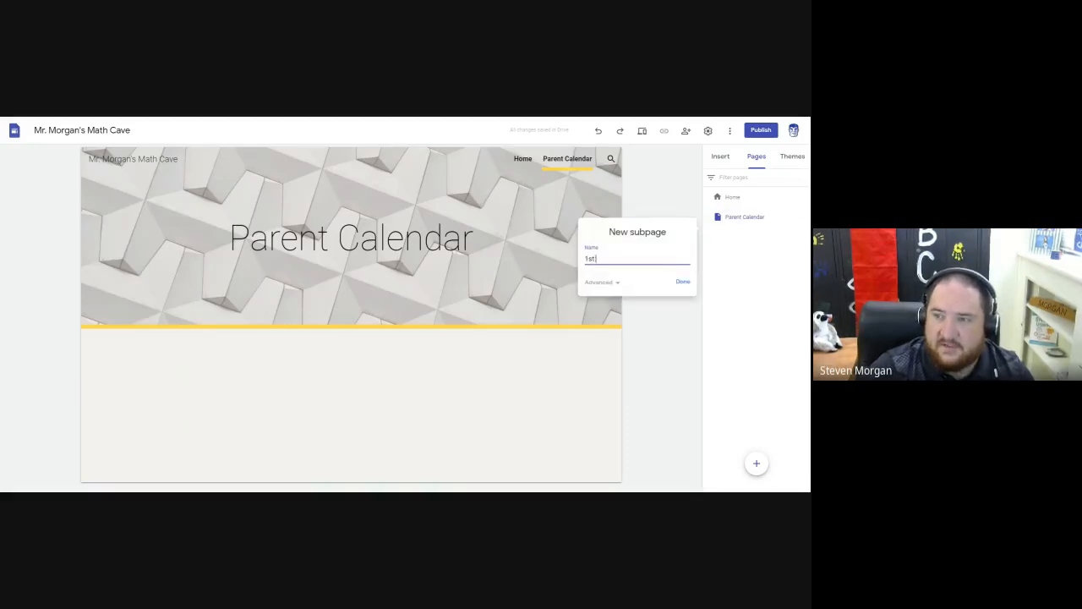
{"action": "type", "text": " Period"}
{"action": "left_click", "coordinate": [683, 283]}
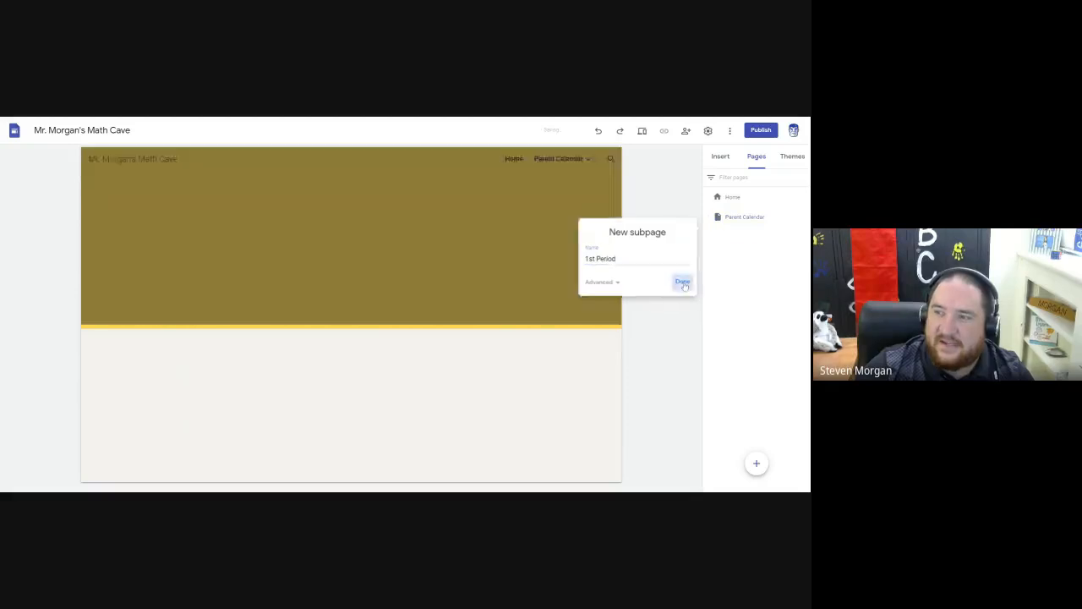
Examine the subpage nested under Parent Calendar in the page list and site navigation, and review the parent page's options.
{"action": "double_click", "coordinate": [710, 219]}
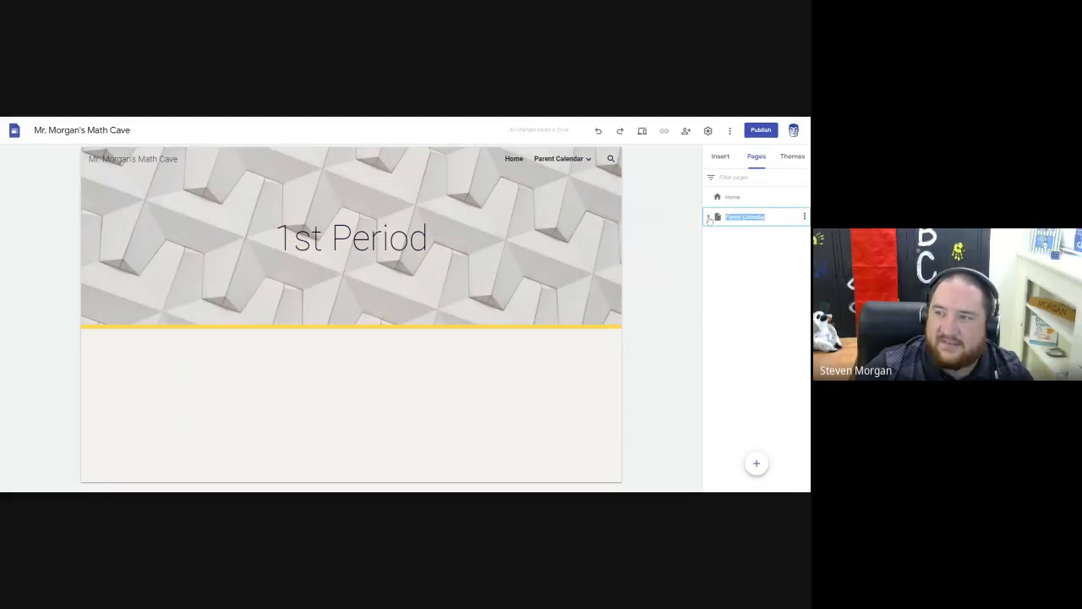
{"action": "left_click", "coordinate": [709, 219]}
{"action": "mouse_move", "coordinate": [565, 160]}
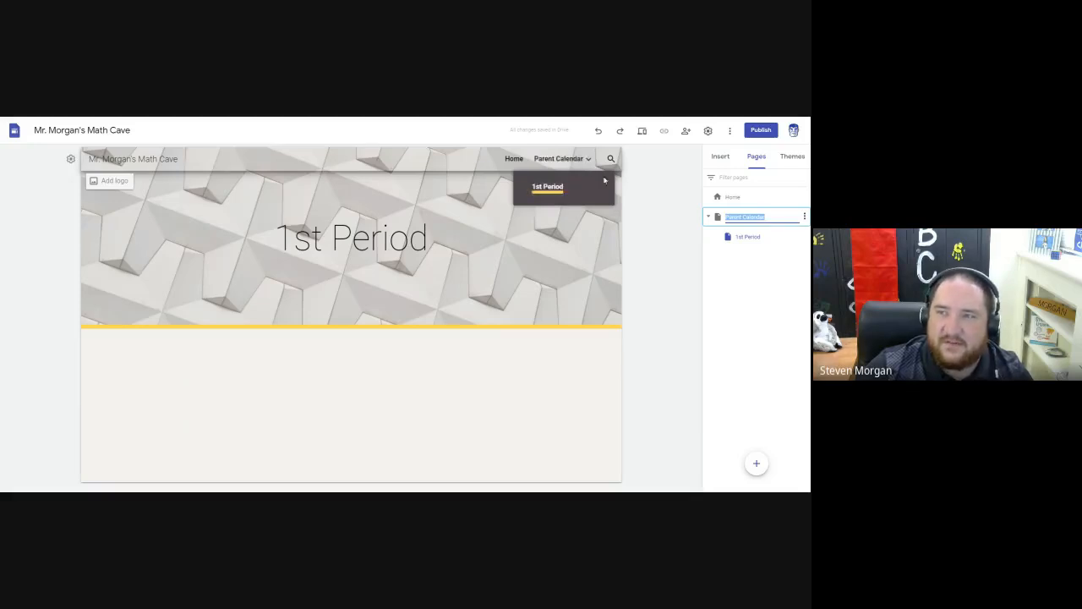
{"action": "left_click", "coordinate": [763, 277]}
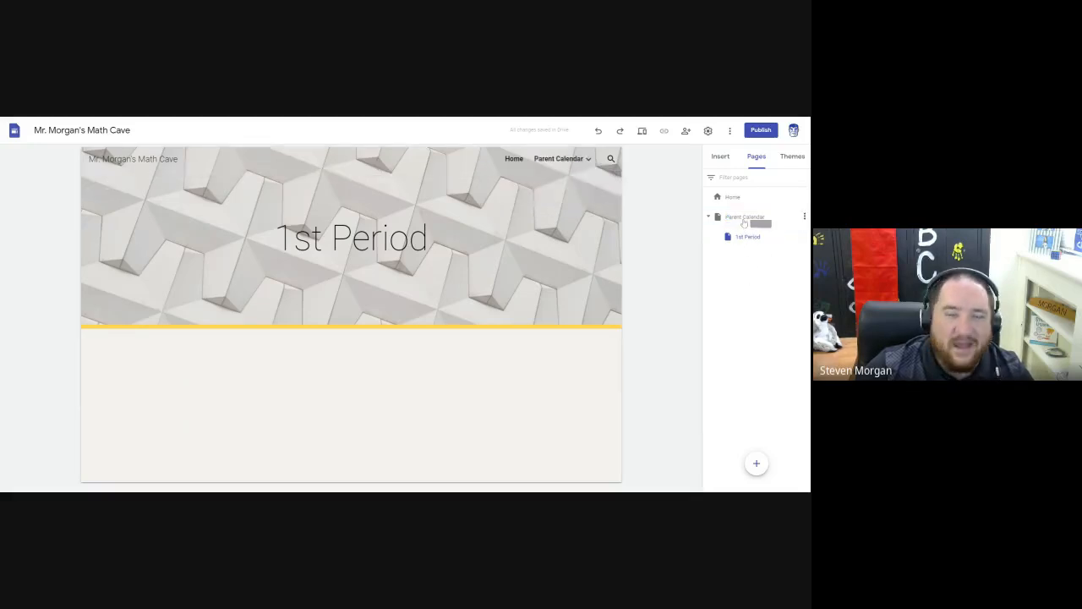
{"action": "left_click", "coordinate": [804, 216]}
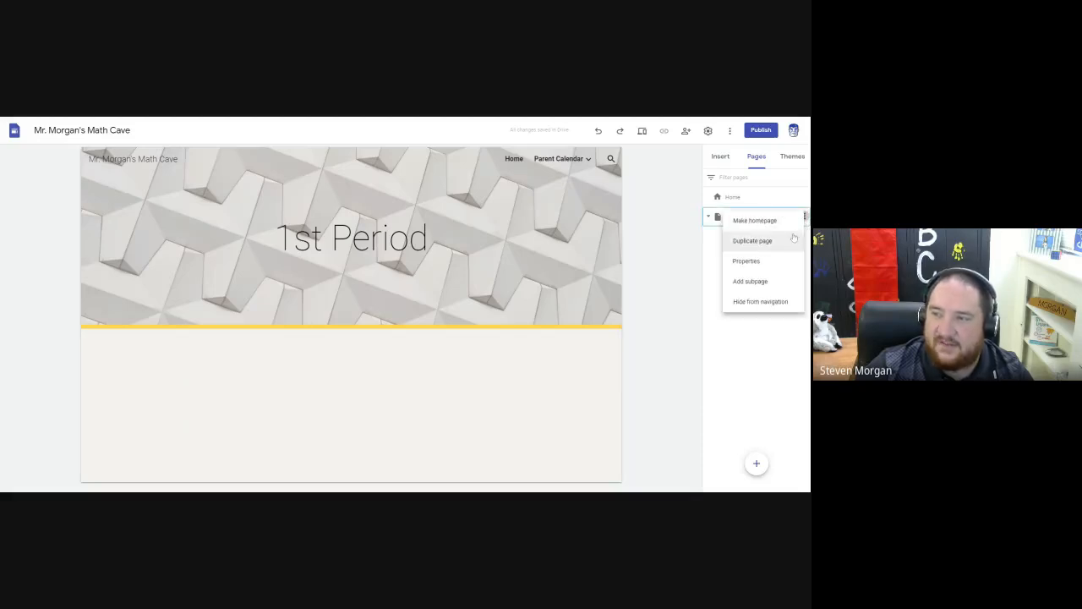
{"action": "left_click", "coordinate": [707, 256]}
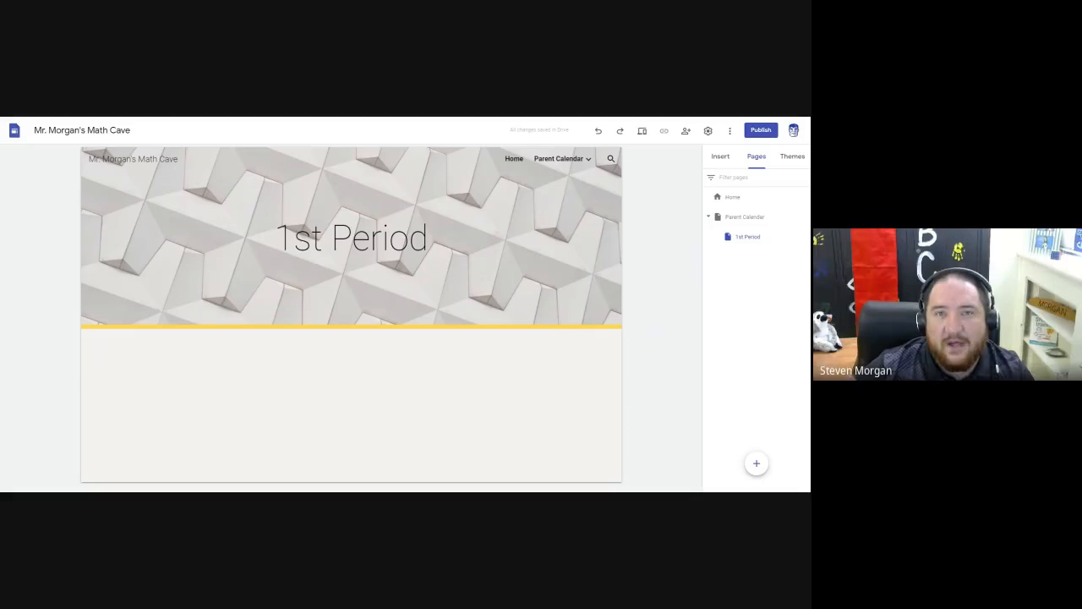
Open the site's publishing settings and review the web address "mrmorgansmathcave" and who can view the site.
{"action": "left_click", "coordinate": [762, 131]}
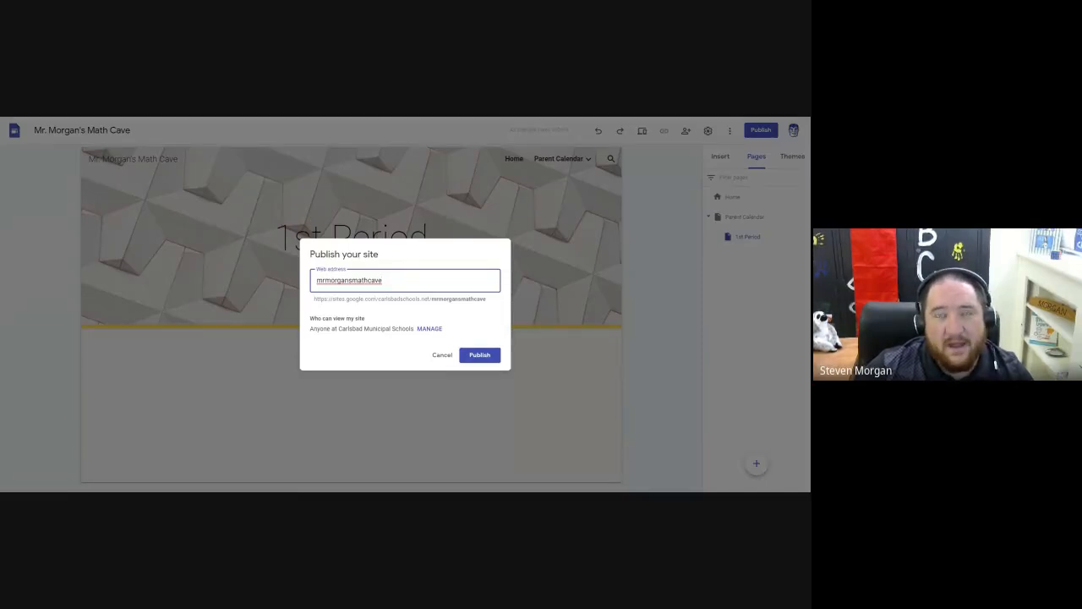
{"action": "key", "text": "ctrl+a"}
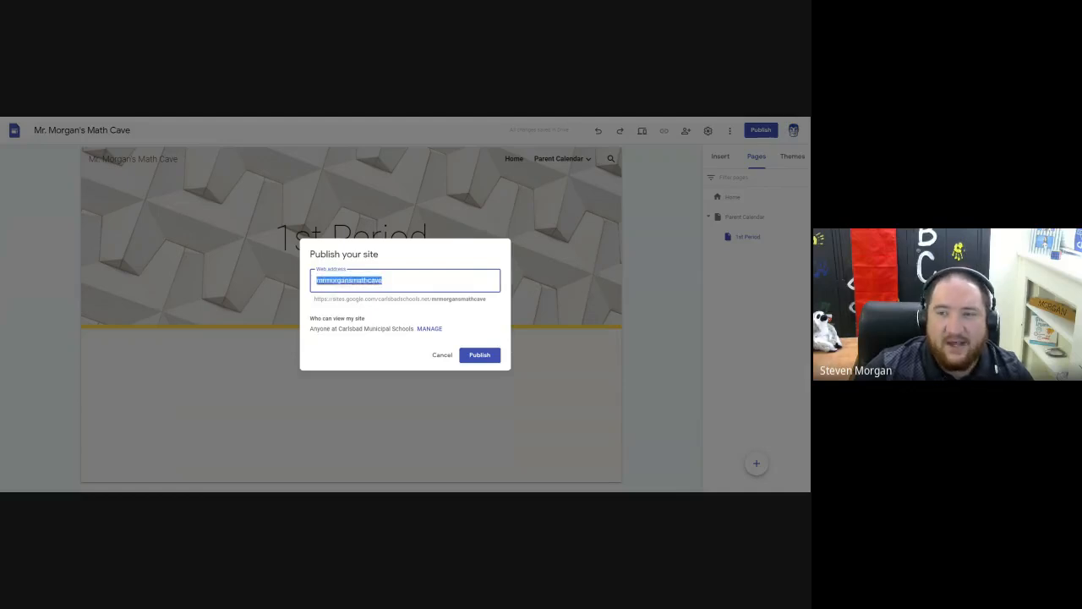
{"action": "left_click", "coordinate": [480, 356]}
{"action": "left_click_drag", "start_coordinate": [314, 299], "coordinate": [489, 302]}
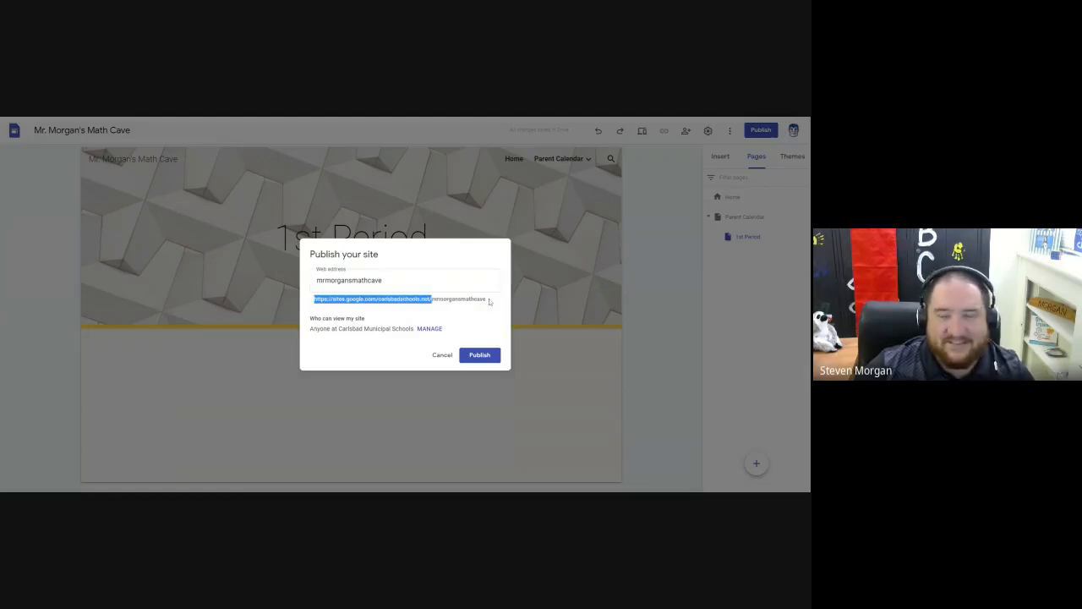
{"action": "left_click", "coordinate": [486, 284]}
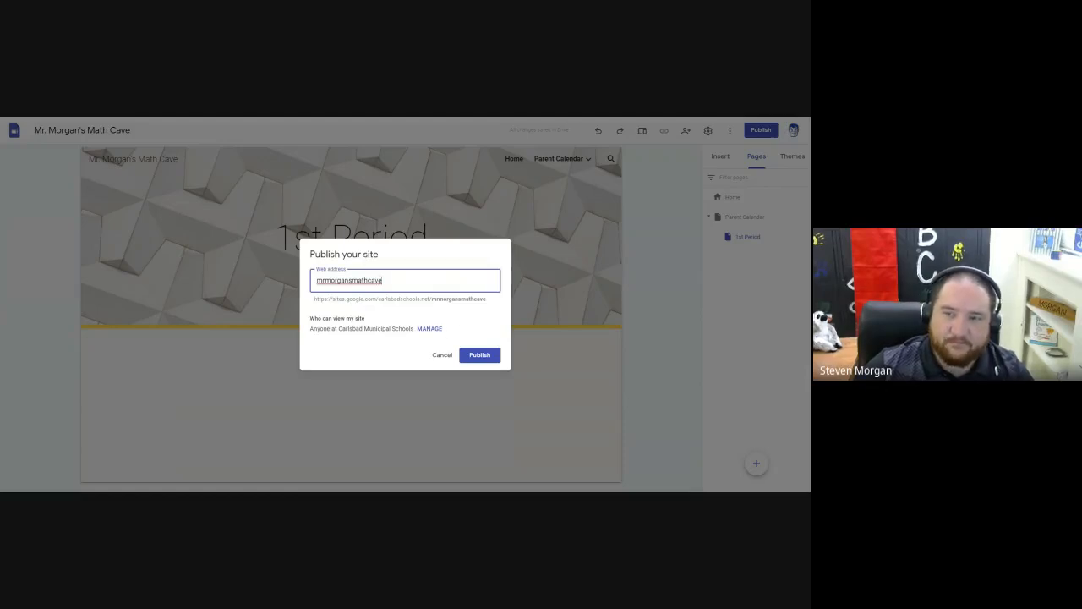
{"action": "left_click_drag", "start_coordinate": [315, 319], "coordinate": [354, 319]}
{"action": "left_click", "coordinate": [359, 318]}
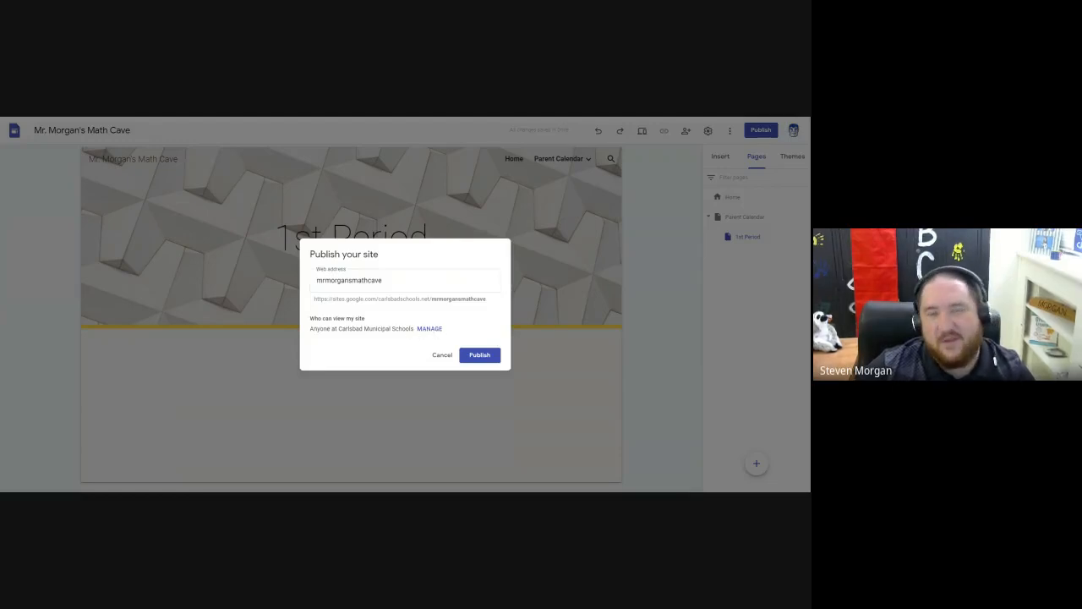
Change the published site's viewing access to Public, and leave the publishing settings without publishing.
{"action": "left_click", "coordinate": [431, 329]}
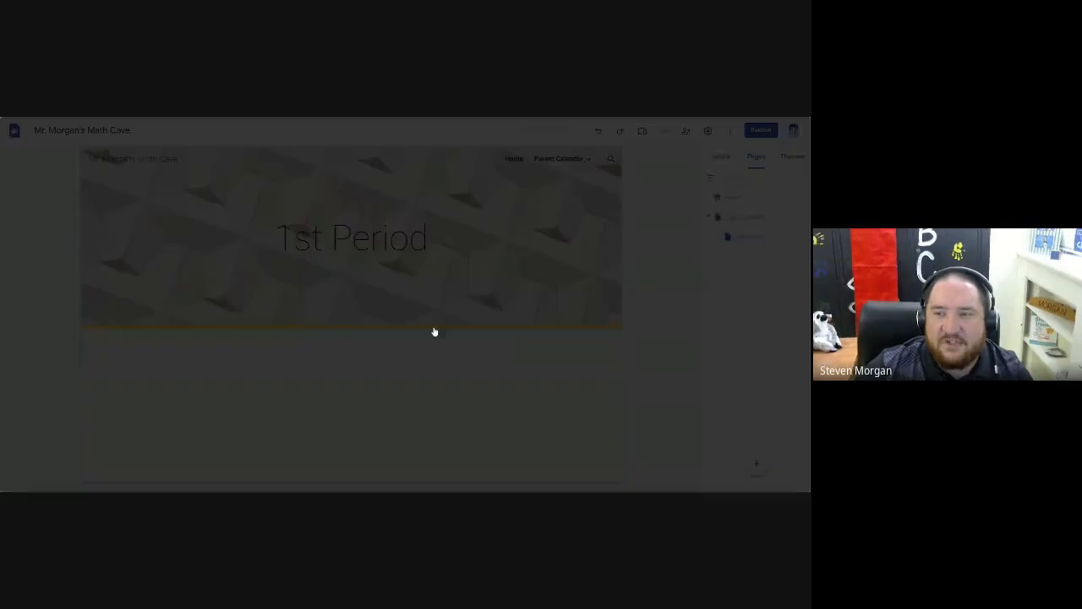
{"action": "left_click", "coordinate": [321, 370]}
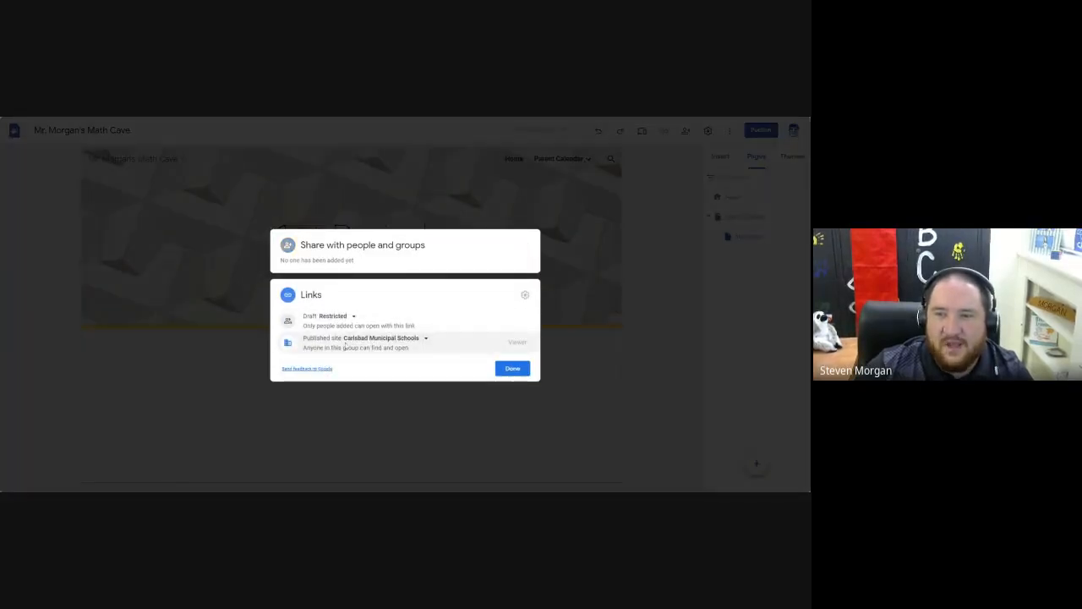
{"action": "left_click", "coordinate": [379, 339]}
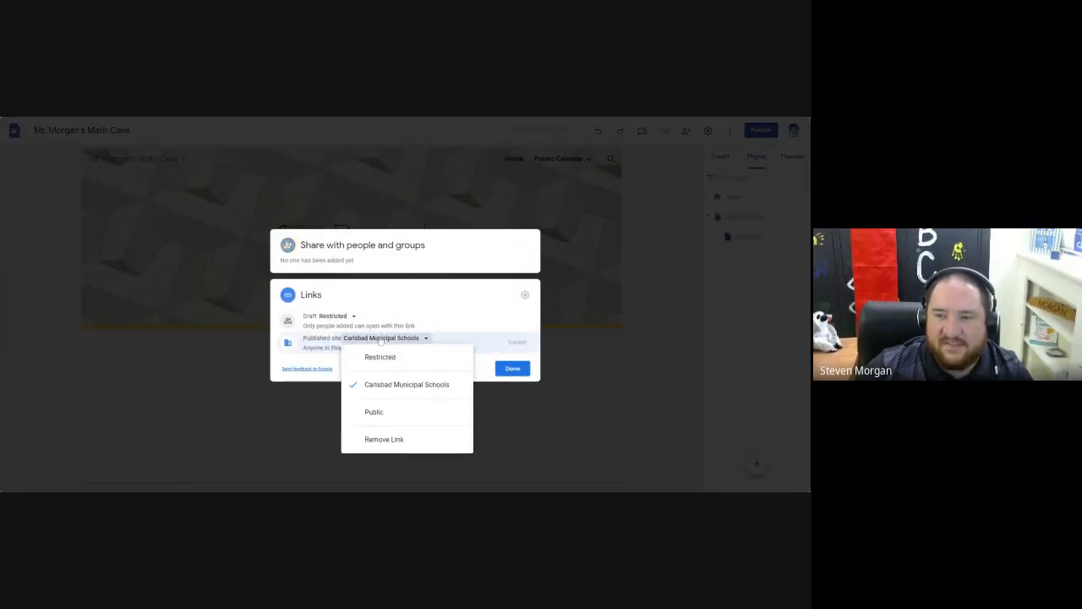
{"action": "left_click", "coordinate": [374, 413]}
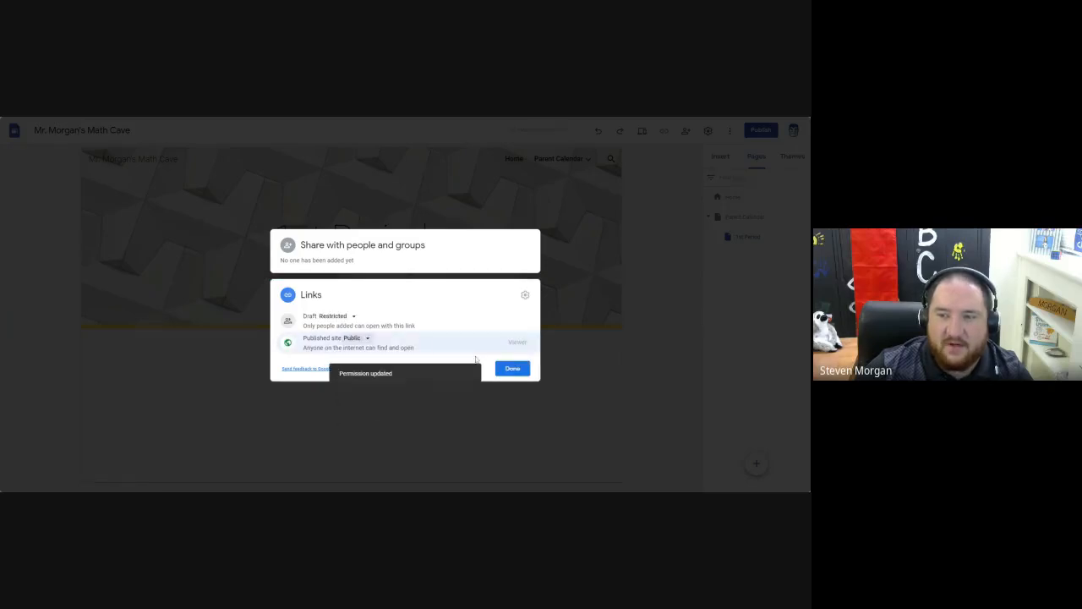
{"action": "left_click", "coordinate": [513, 367]}
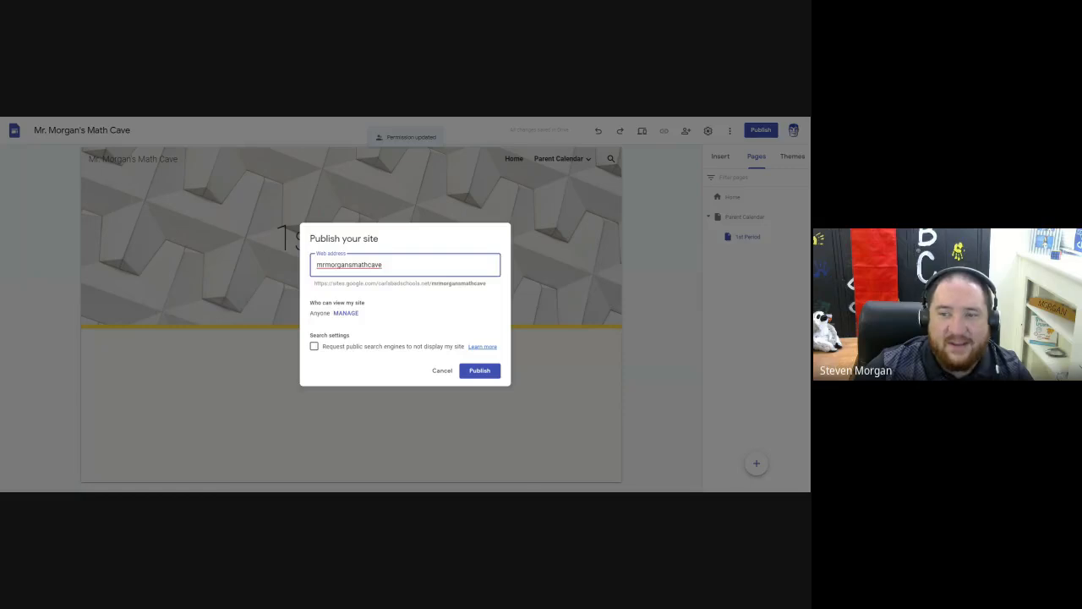
{"action": "double_click", "coordinate": [319, 314]}
{"action": "left_click", "coordinate": [317, 320]}
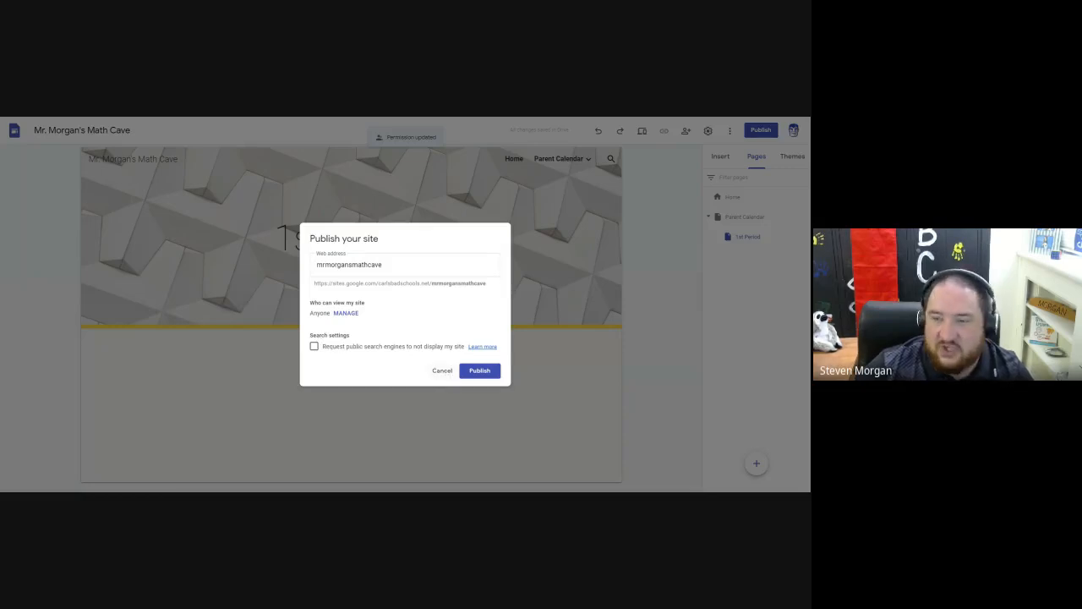
{"action": "left_click", "coordinate": [442, 370]}
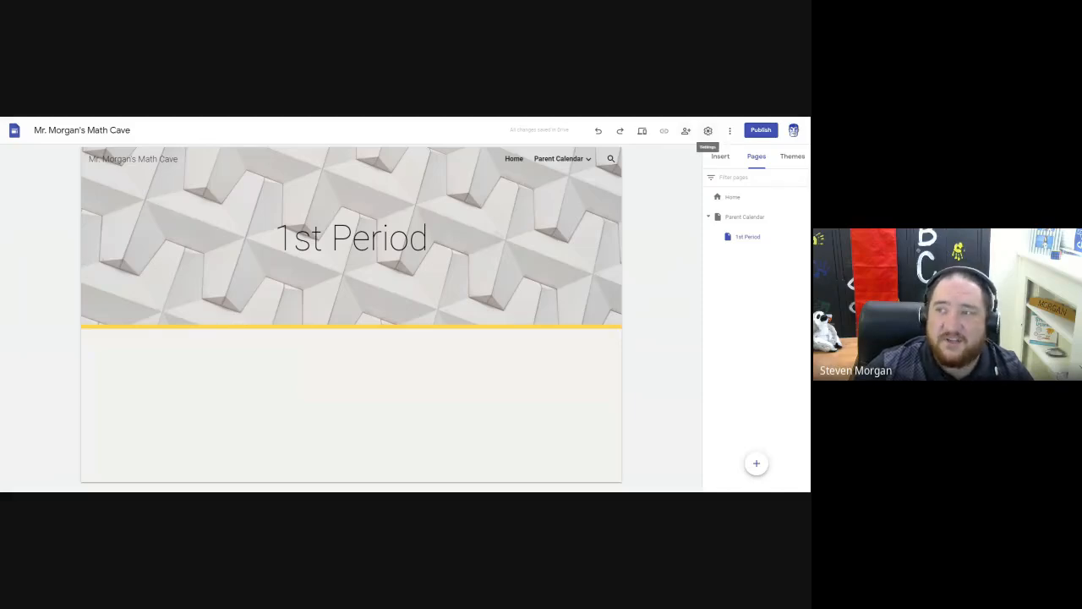
Look over the additional site options, and check the navigation mode choices in the site settings, keeping Top.
{"action": "left_click", "coordinate": [729, 131]}
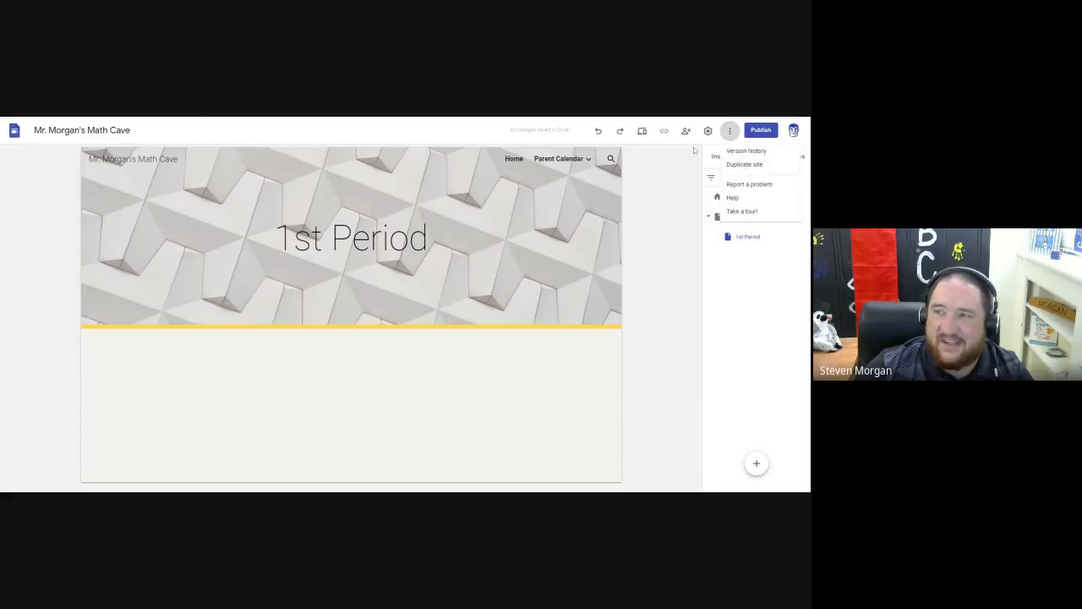
{"action": "left_click", "coordinate": [695, 151]}
{"action": "left_click", "coordinate": [709, 132]}
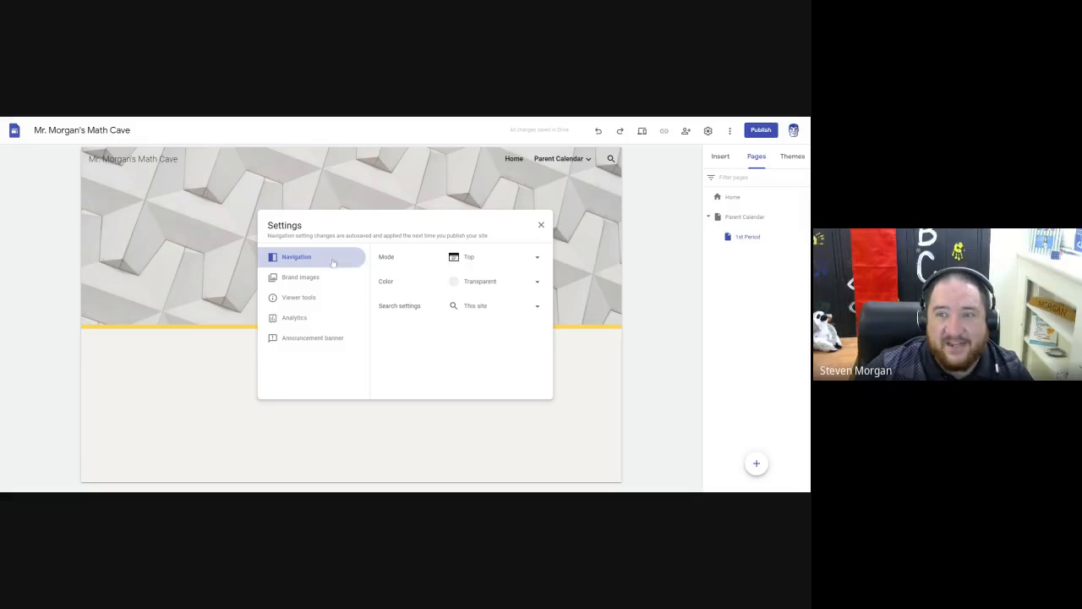
{"action": "left_click", "coordinate": [464, 262]}
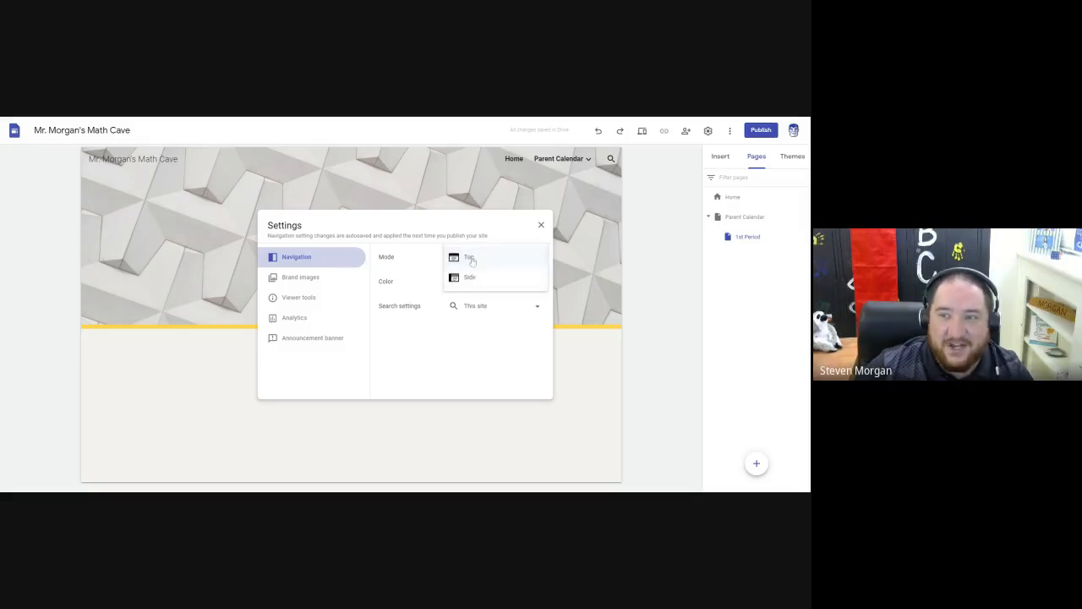
{"action": "left_click", "coordinate": [471, 262]}
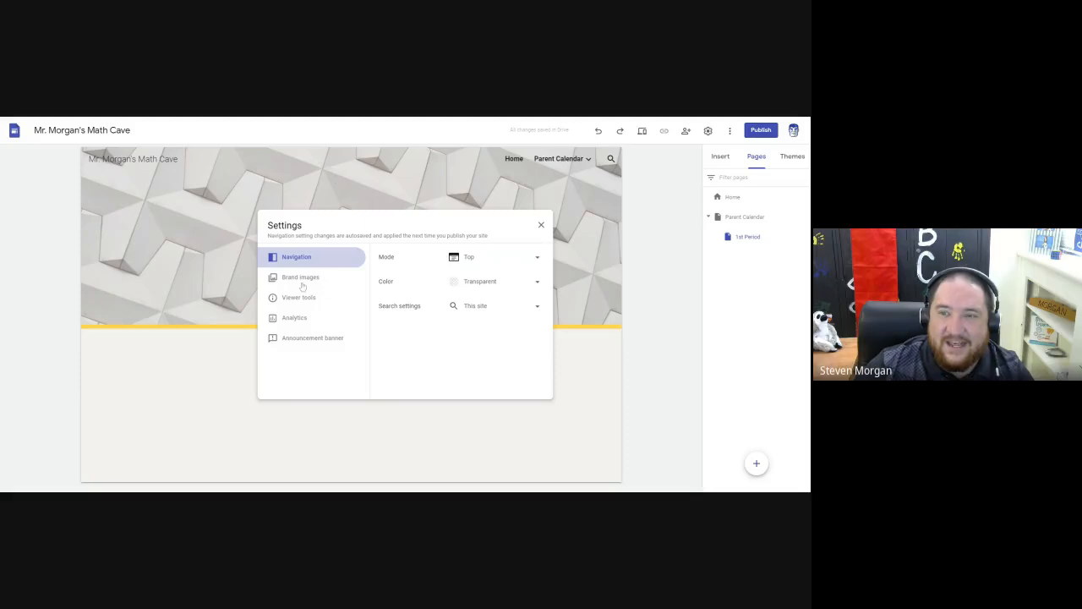
Turn on the site's announcement banner, turn it off again without a message, and close the settings.
{"action": "left_click", "coordinate": [308, 340]}
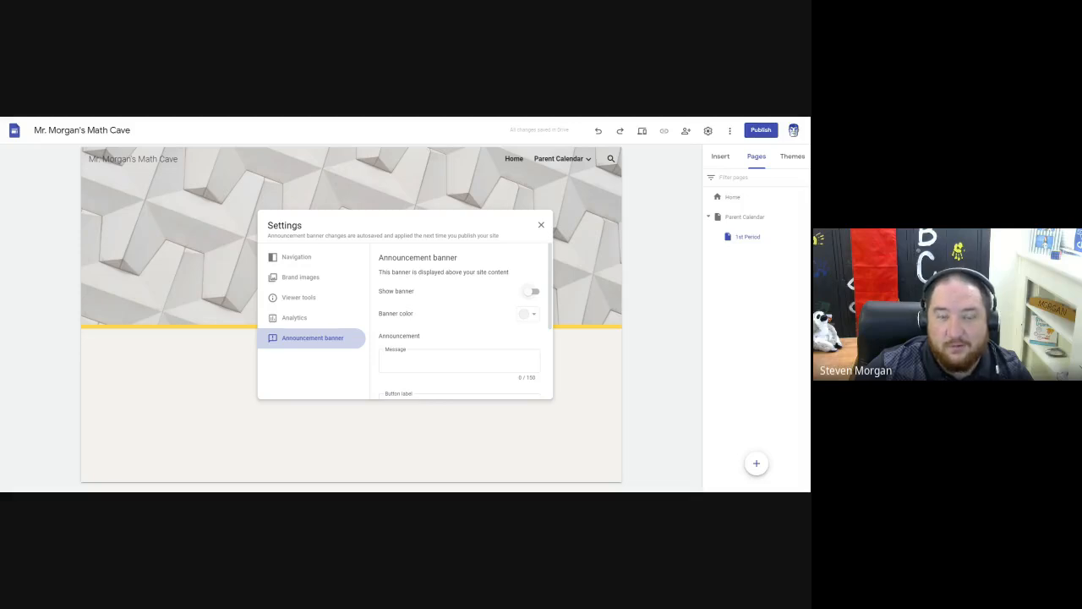
{"action": "left_click", "coordinate": [536, 296]}
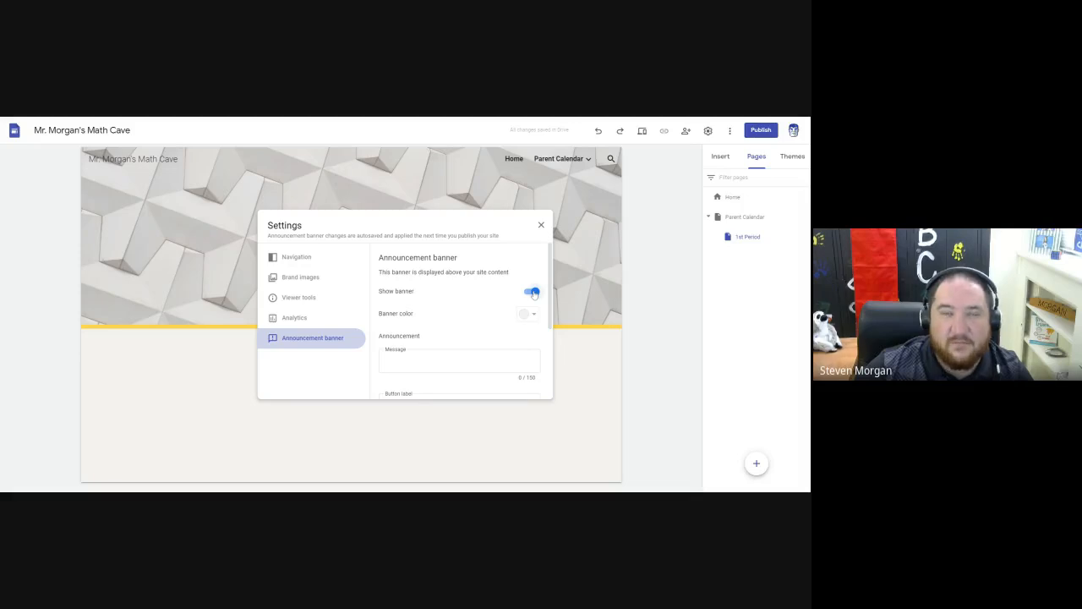
{"action": "left_click", "coordinate": [449, 357]}
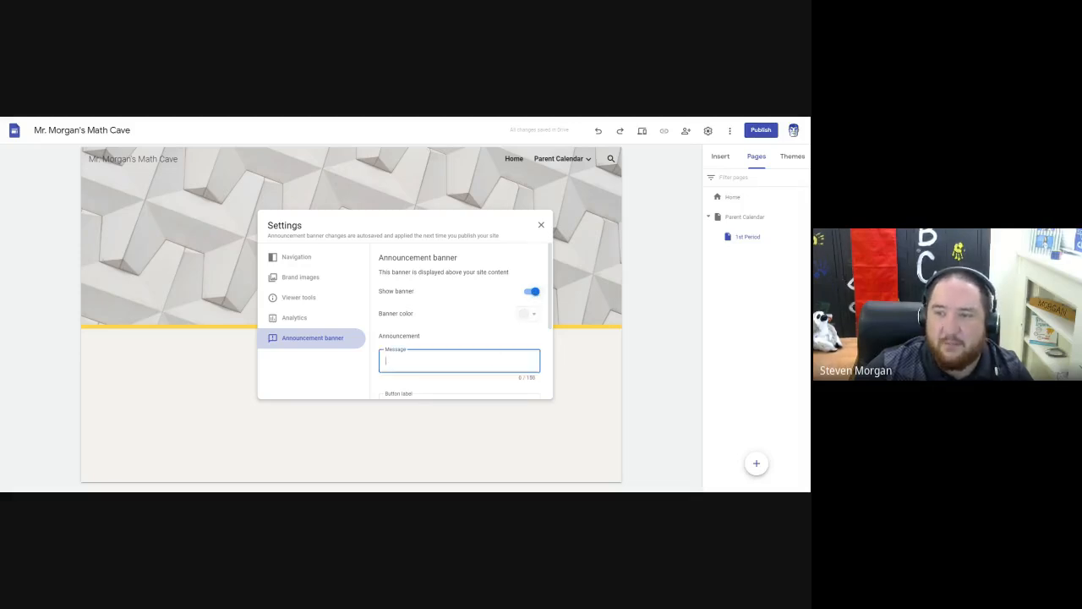
{"action": "scroll", "coordinate": [449, 345], "scroll_direction": "up", "scroll_amount": 2}
{"action": "left_click", "coordinate": [530, 291]}
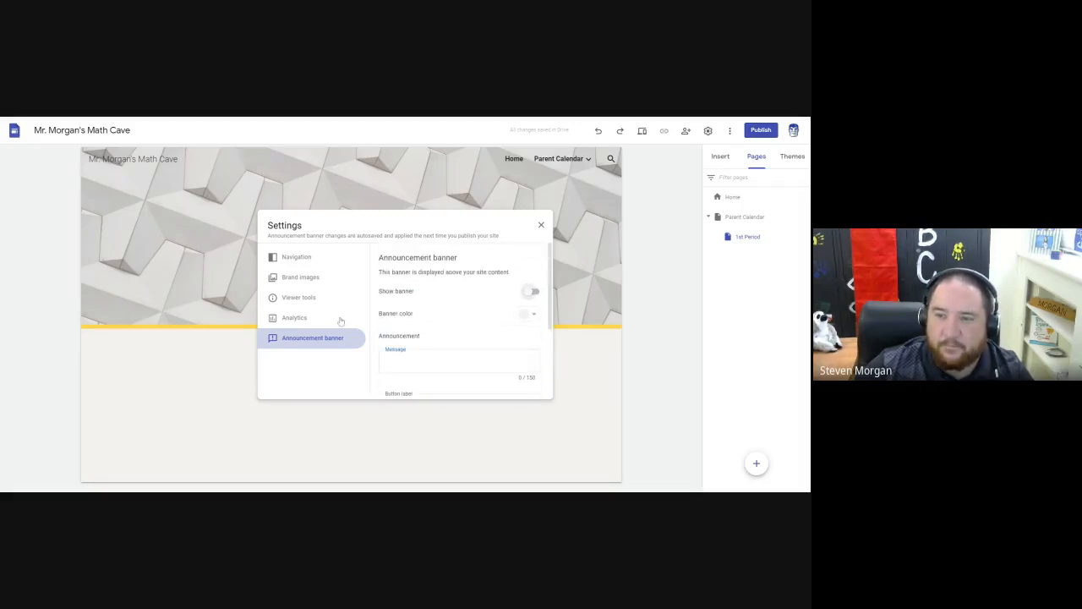
{"action": "left_click", "coordinate": [542, 226]}
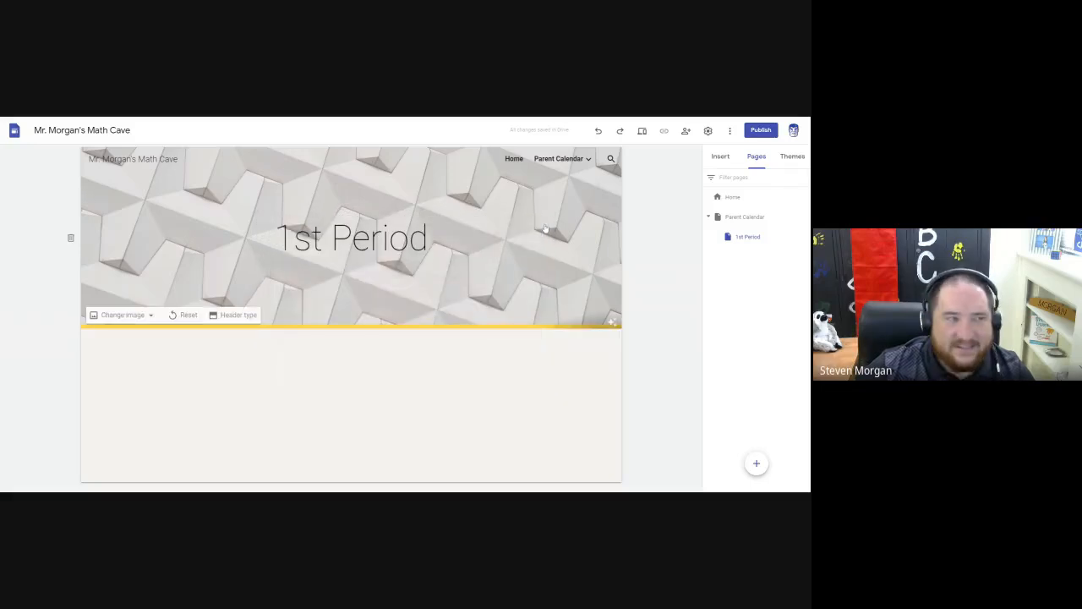
Review the site's sharing options for adding people and groups, without adding anyone.
{"action": "left_click", "coordinate": [686, 131]}
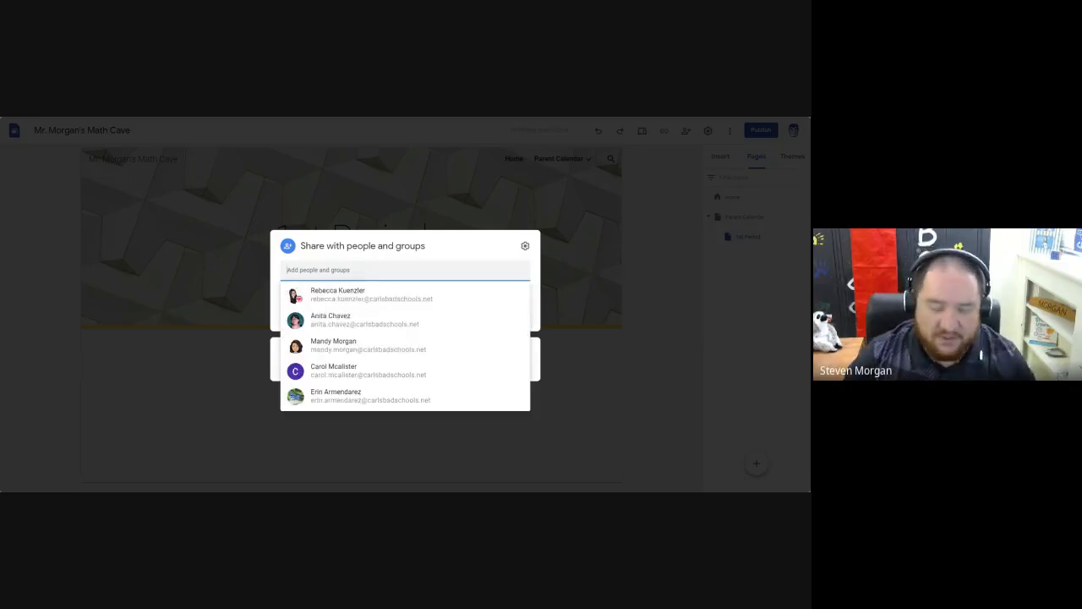
{"action": "left_click", "coordinate": [461, 255]}
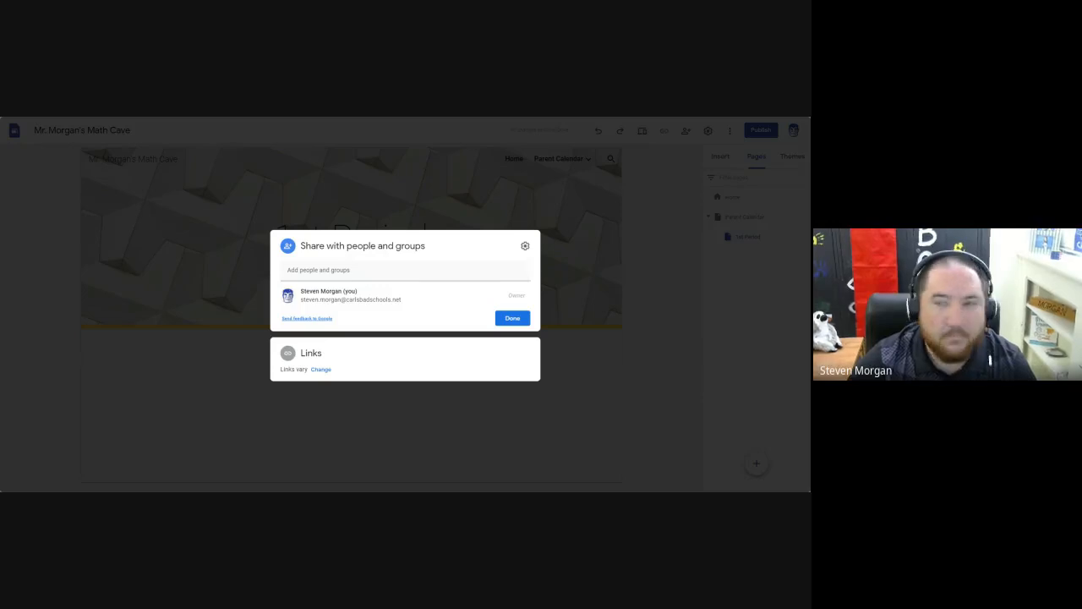
{"action": "left_click", "coordinate": [512, 320]}
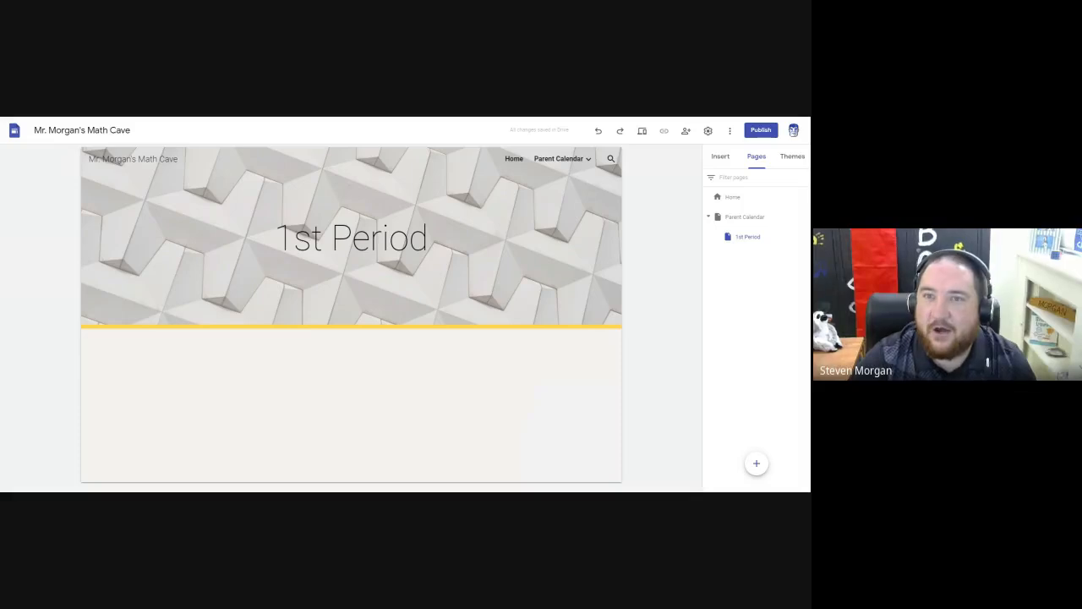
Switch to Google Calendar and hide all calendars except CMS Professional Learning.
{"action": "key", "text": "ctrl+Tab"}
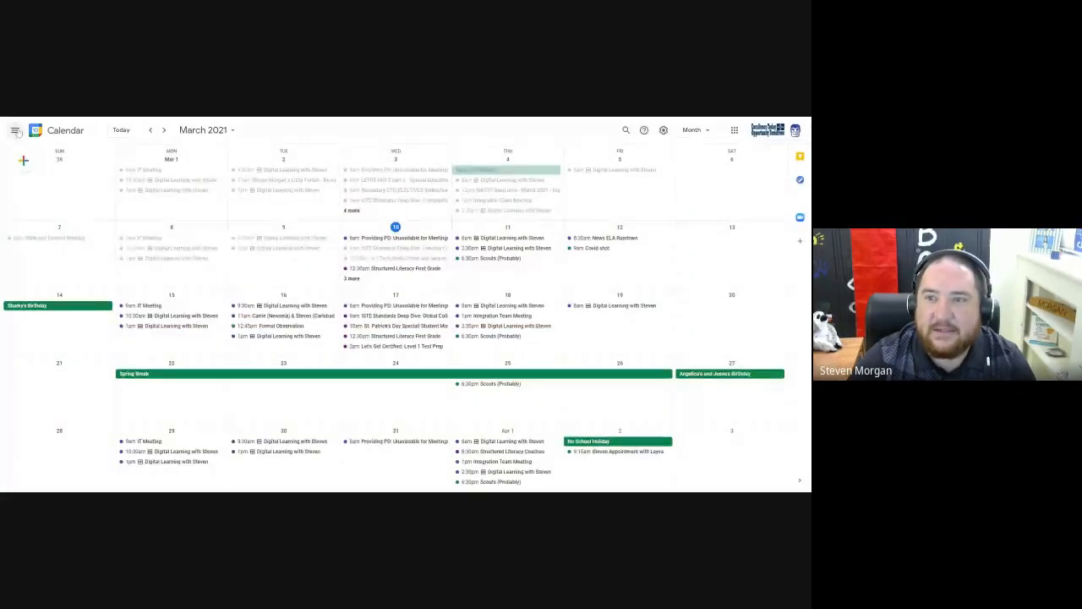
{"action": "left_click", "coordinate": [16, 131]}
{"action": "left_click", "coordinate": [40, 407]}
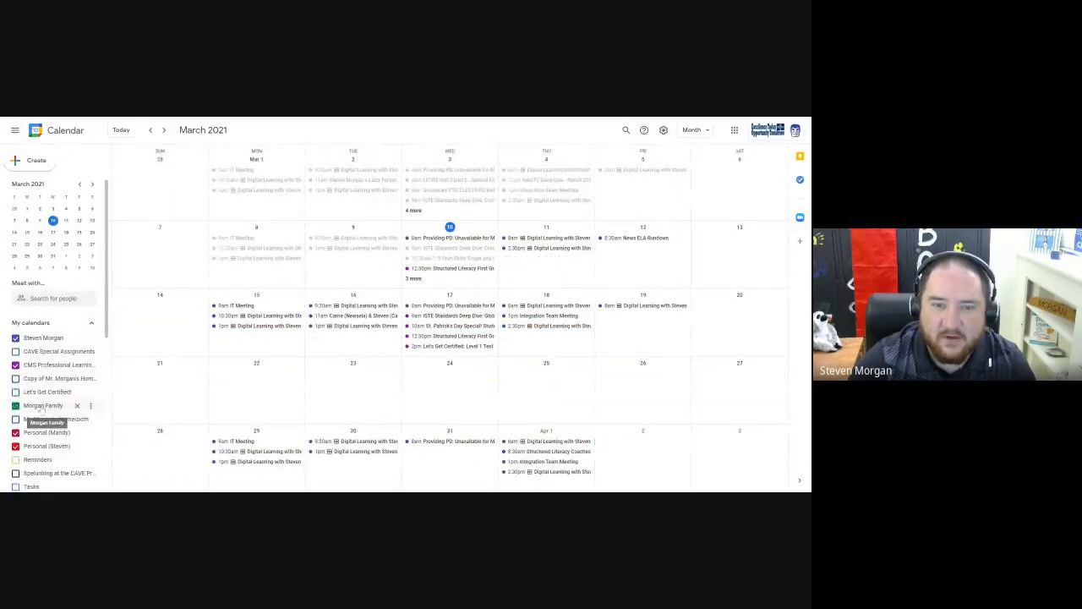
{"action": "scroll", "coordinate": [37, 409], "scroll_direction": "down", "scroll_amount": 1}
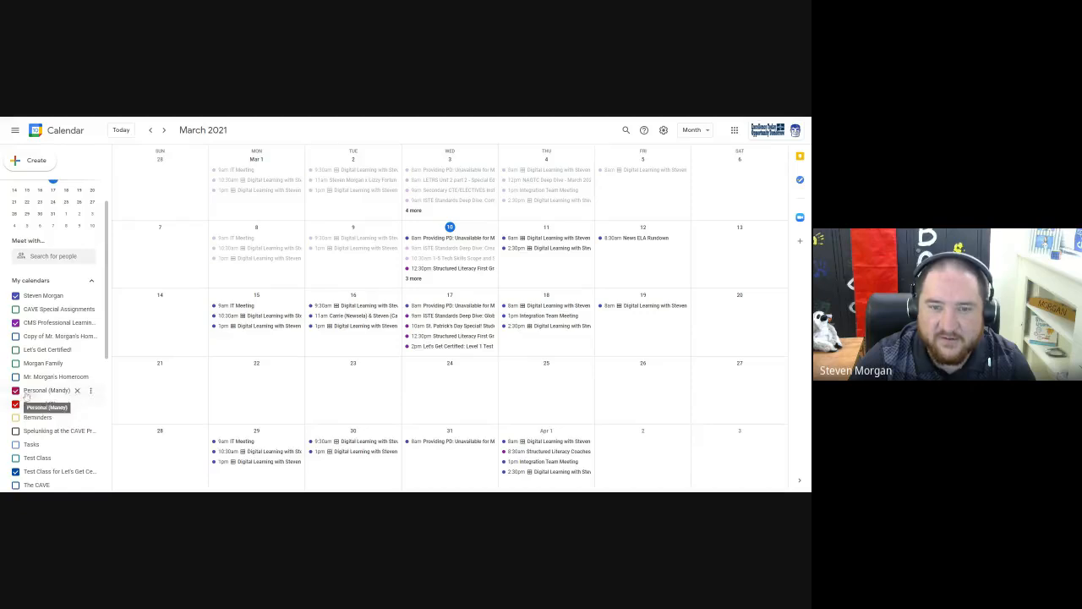
{"action": "left_click", "coordinate": [15, 390]}
{"action": "left_click", "coordinate": [15, 403]}
{"action": "scroll", "coordinate": [53, 372], "scroll_direction": "down", "scroll_amount": 1}
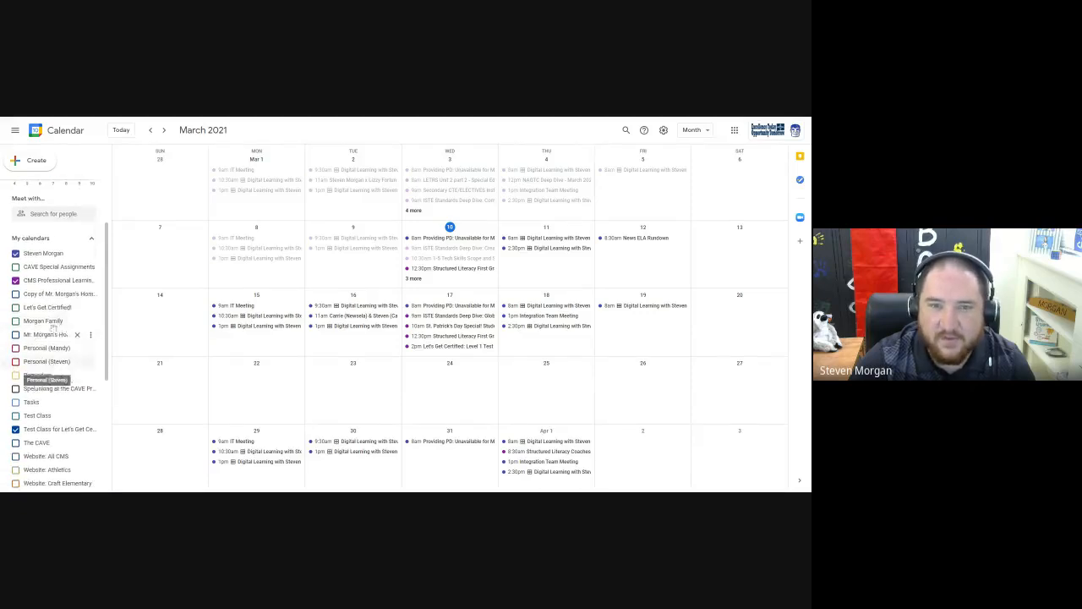
{"action": "left_click", "coordinate": [36, 428]}
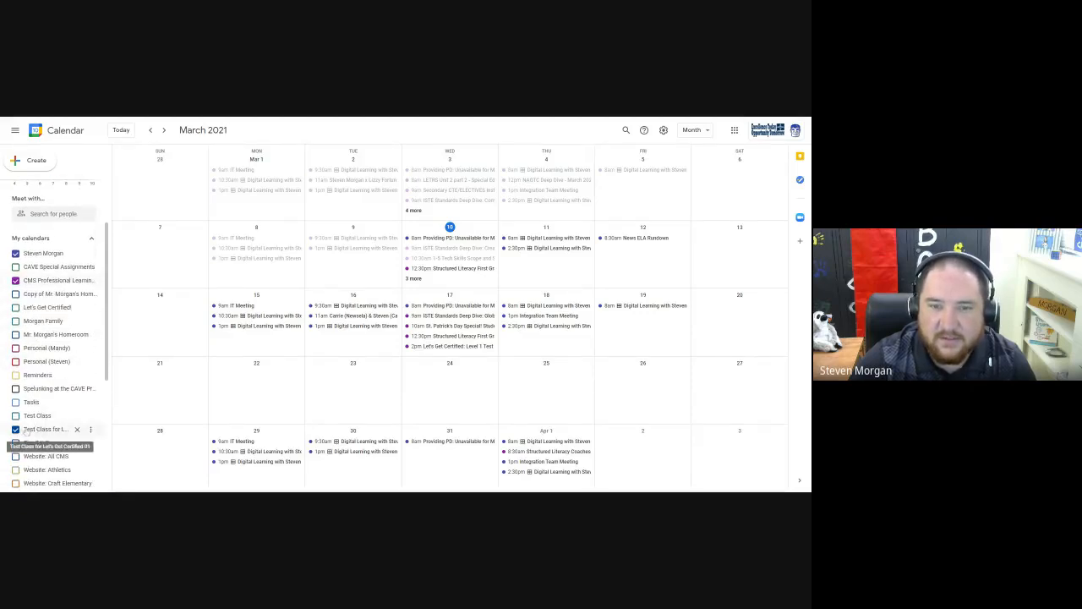
{"action": "scroll", "coordinate": [46, 397], "scroll_direction": "down", "scroll_amount": 4}
{"action": "scroll", "coordinate": [51, 376], "scroll_direction": "up", "scroll_amount": 5}
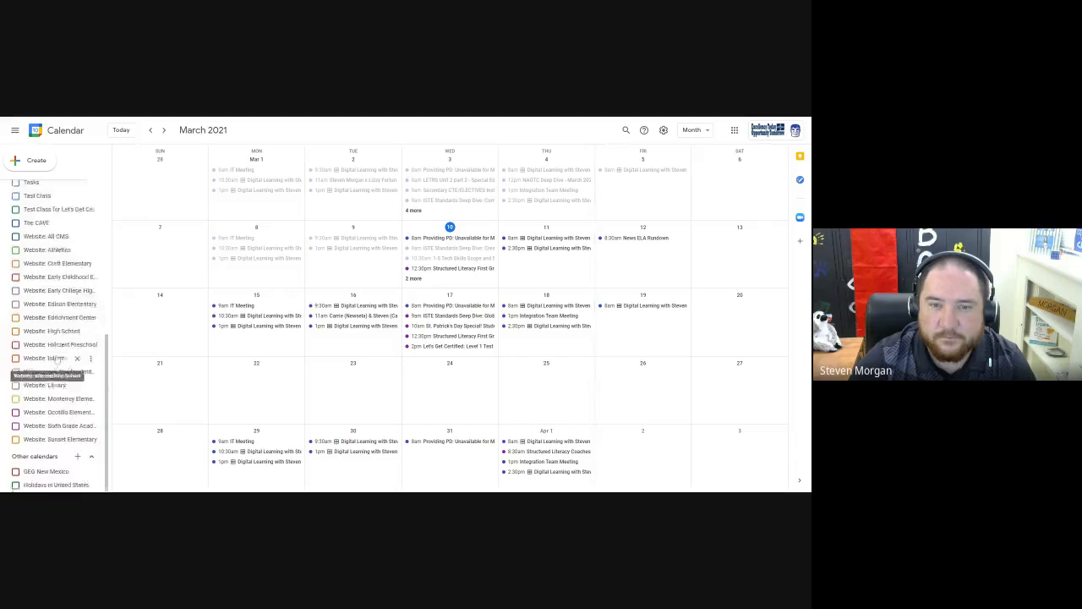
{"action": "left_click", "coordinate": [28, 339]}
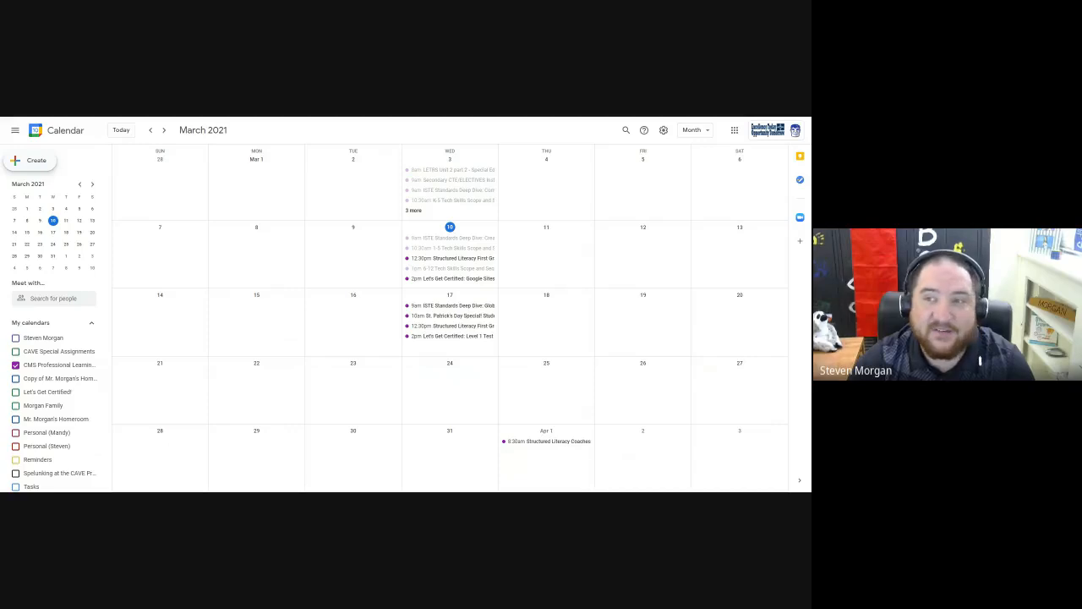
Start a new calendar entry and compare the Out of office, Task and Appointment slots types, returning to Event.
{"action": "left_click", "coordinate": [37, 161]}
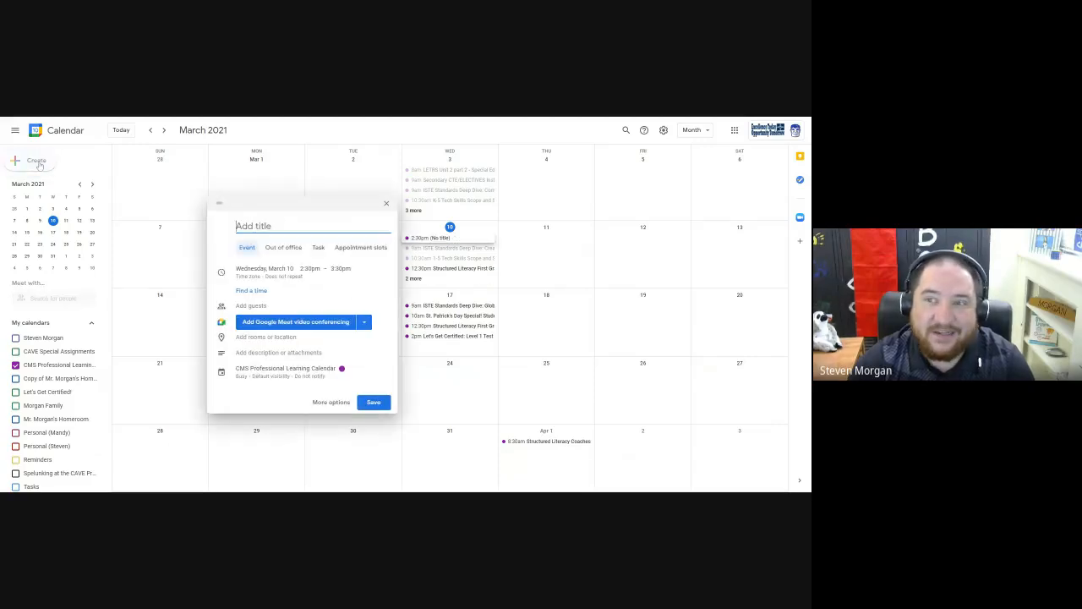
{"action": "left_click", "coordinate": [269, 249]}
{"action": "left_click", "coordinate": [317, 249]}
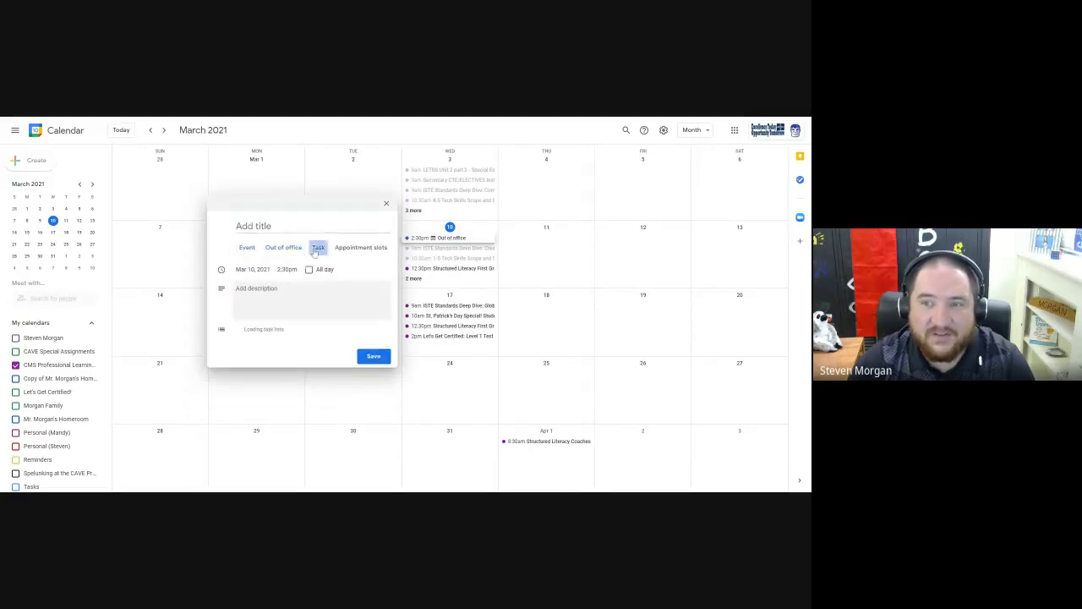
{"action": "left_click", "coordinate": [347, 248]}
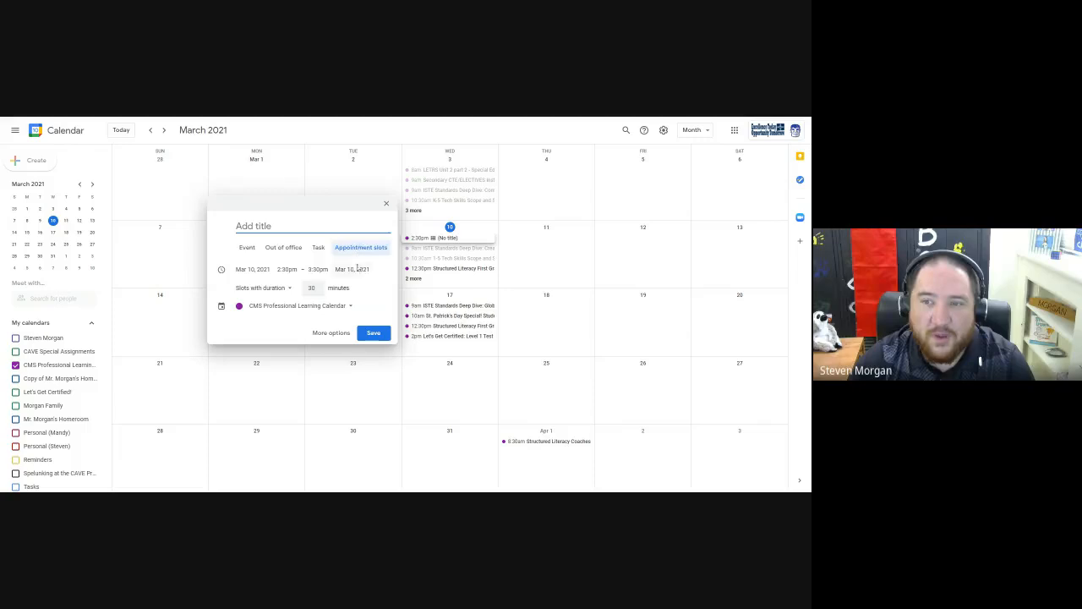
{"action": "left_click", "coordinate": [247, 250]}
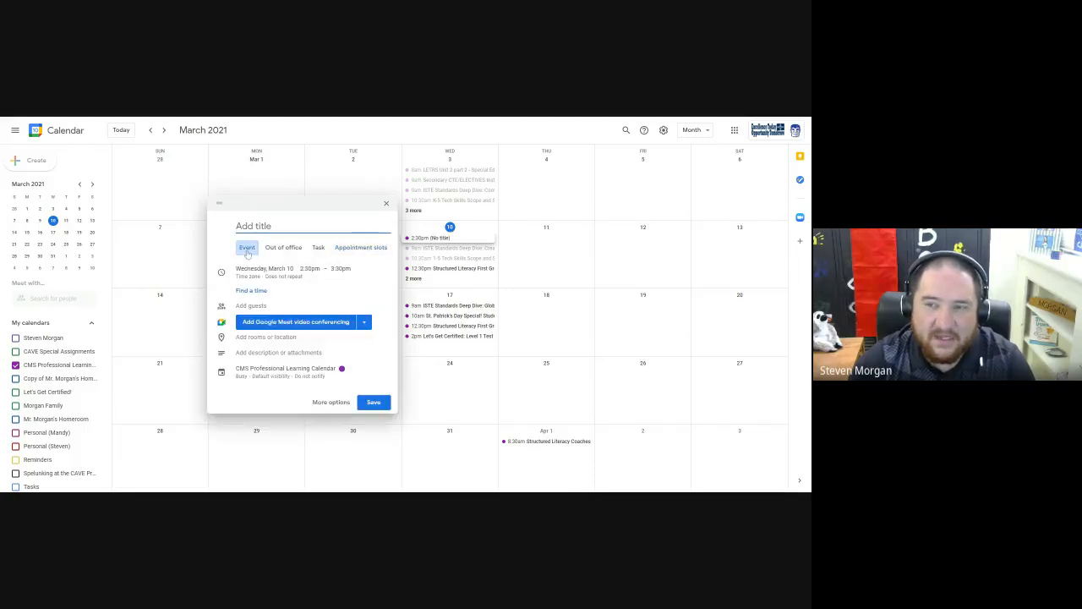
View the draft event's schedule for March 10, discard the draft, and look through the list of calendars.
{"action": "left_click", "coordinate": [219, 204]}
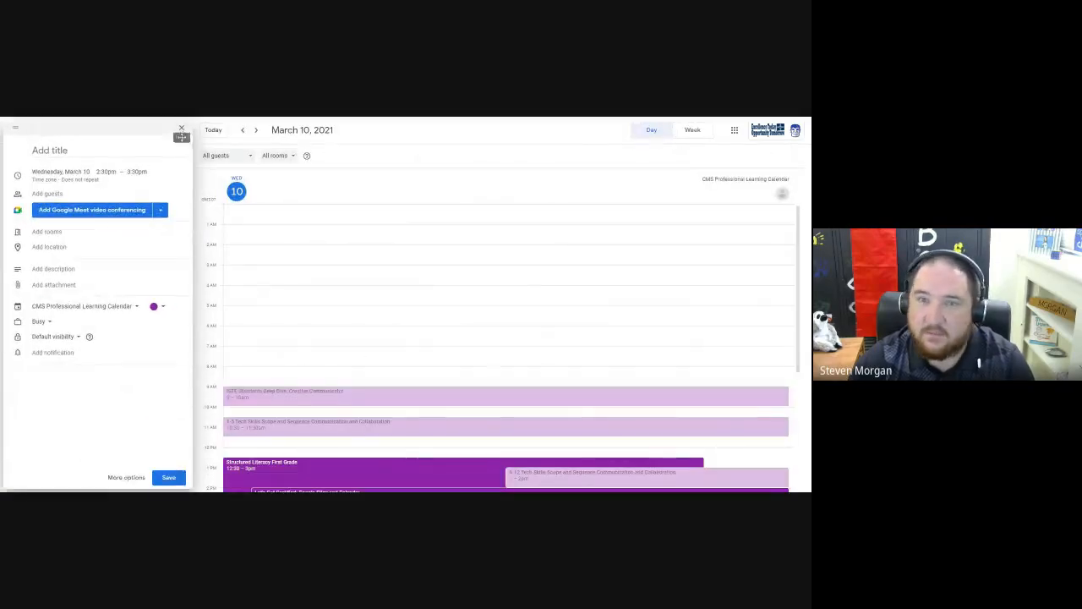
{"action": "left_click", "coordinate": [181, 128]}
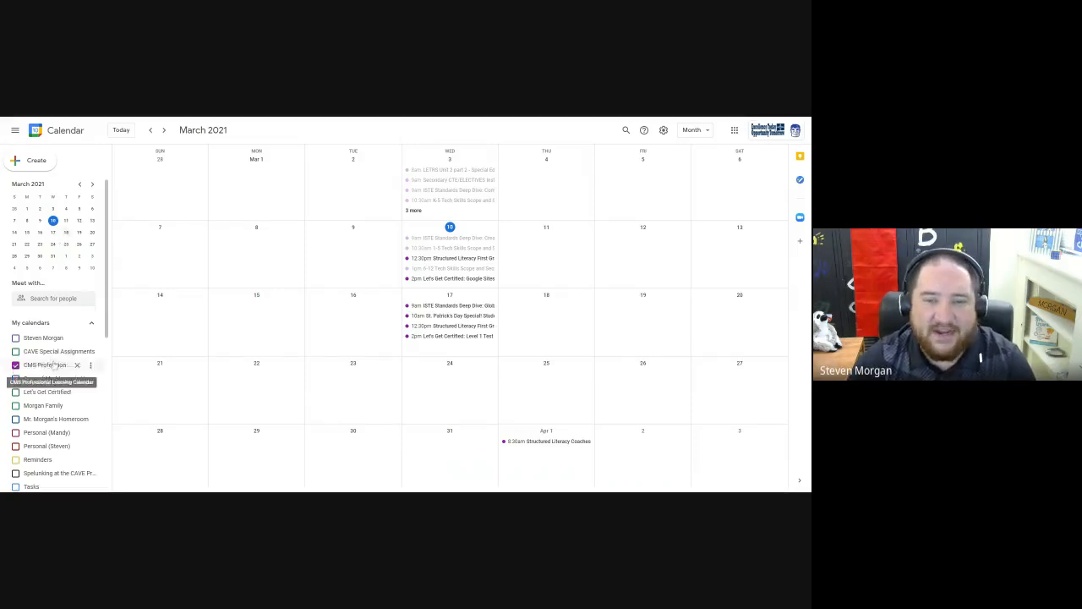
{"action": "scroll", "coordinate": [51, 355], "scroll_direction": "down", "scroll_amount": 1}
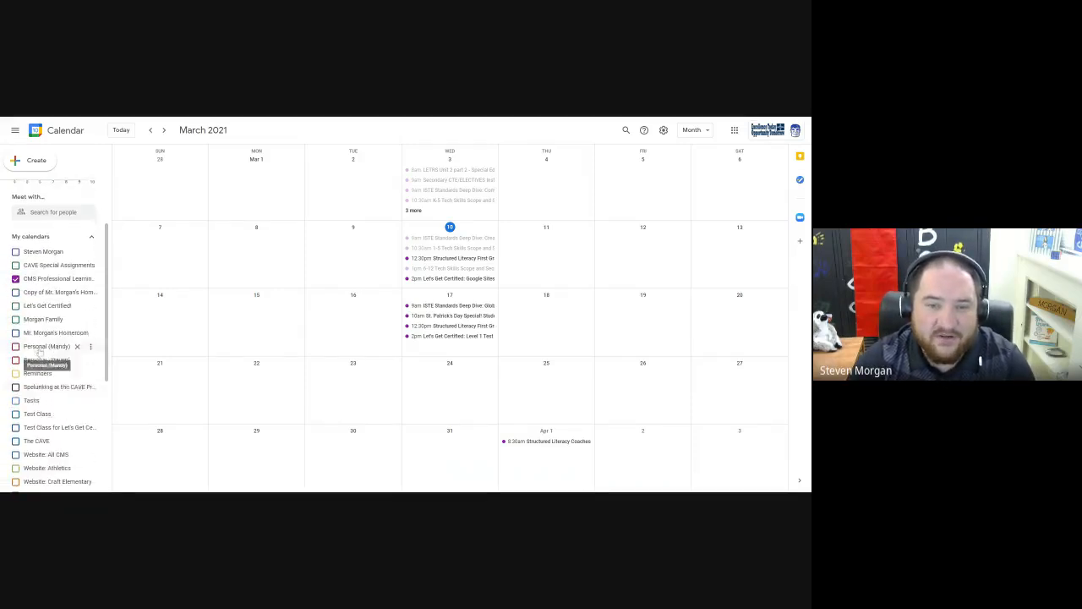
{"action": "scroll", "coordinate": [47, 338], "scroll_direction": "down", "scroll_amount": 3}
{"action": "scroll", "coordinate": [49, 338], "scroll_direction": "up", "scroll_amount": 4}
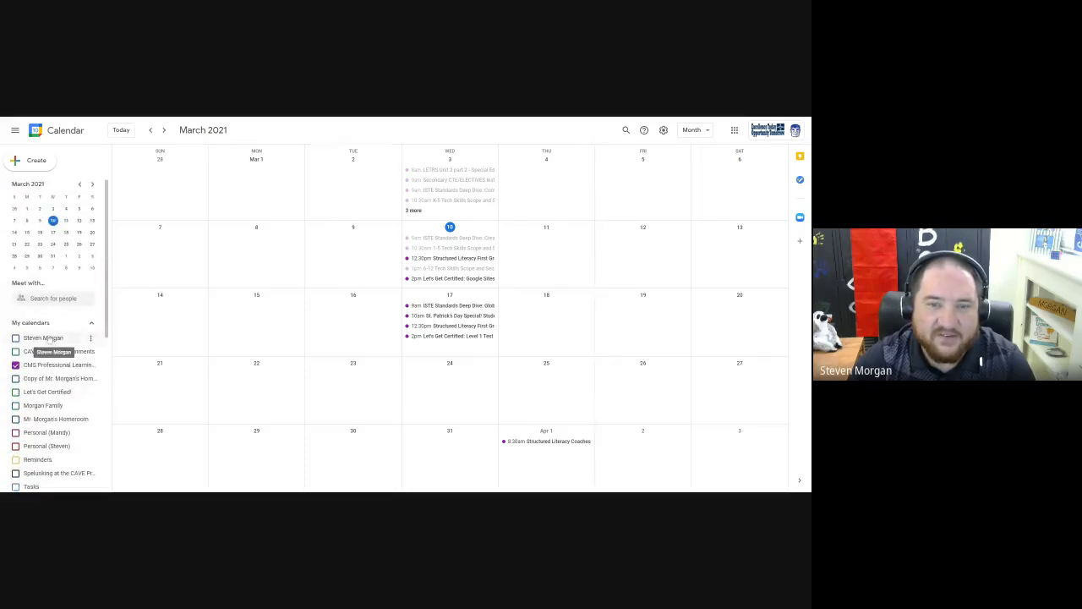
Create a new calendar named Parent Calendar, keeping the Mountain Time - Denver time zone.
{"action": "scroll", "coordinate": [67, 380], "scroll_direction": "down", "scroll_amount": 4}
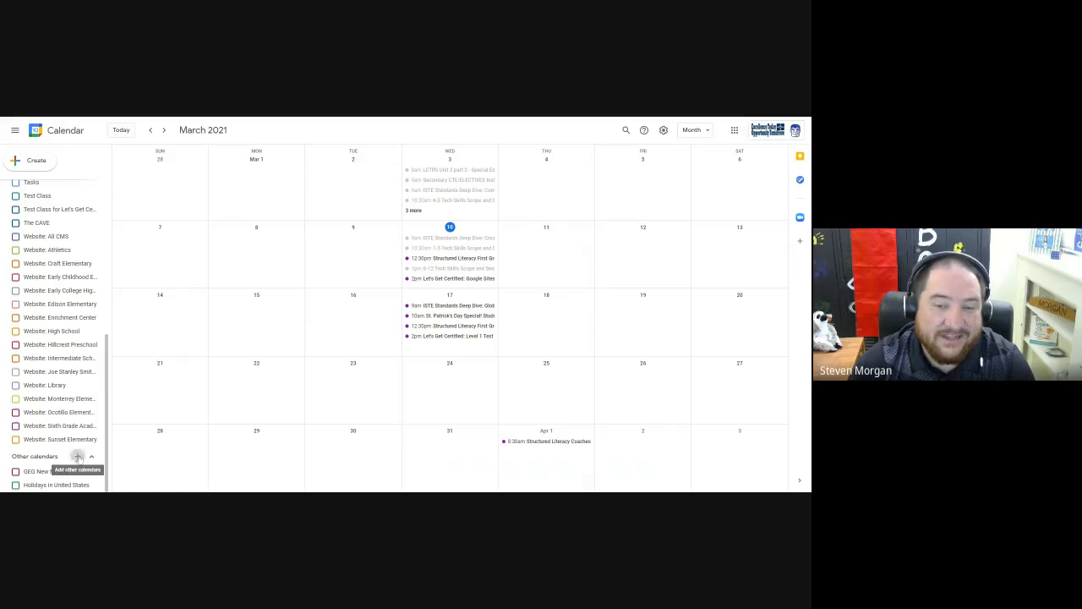
{"action": "left_click", "coordinate": [79, 458]}
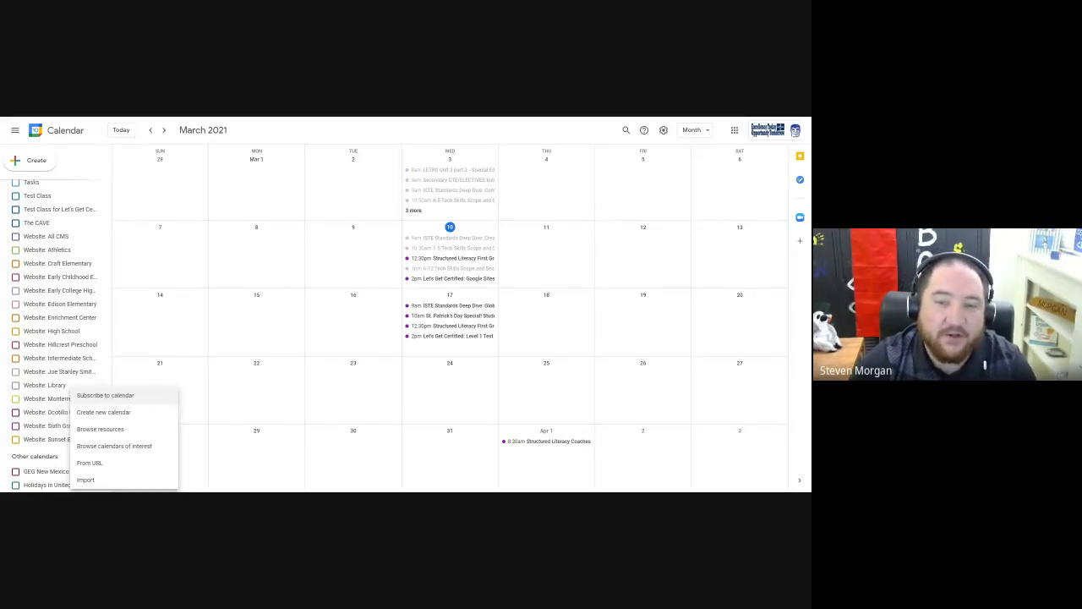
{"action": "left_click", "coordinate": [107, 419]}
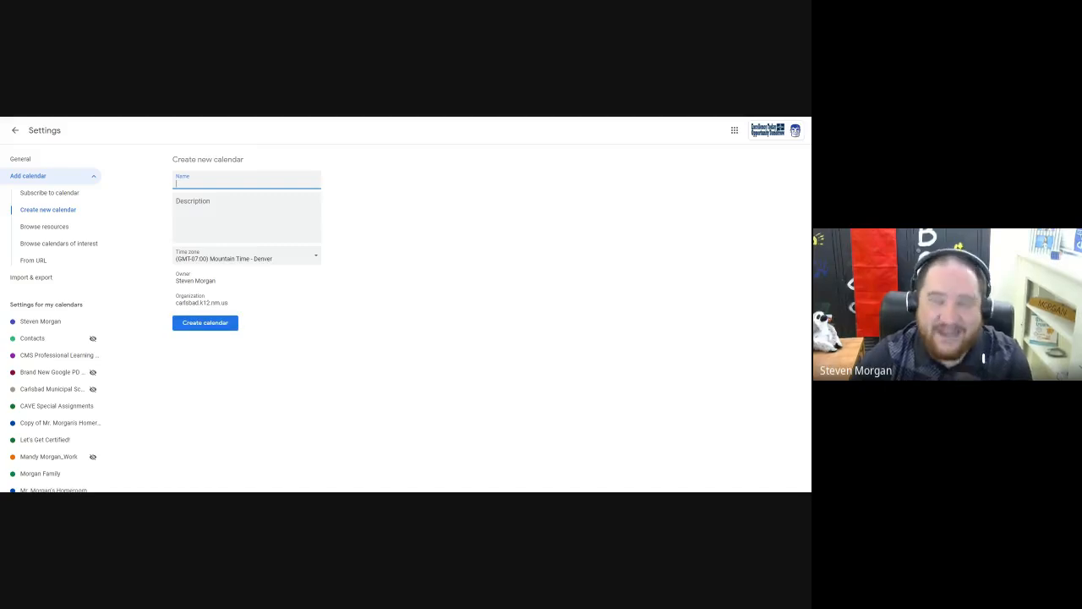
{"action": "type", "text": "Paren"}
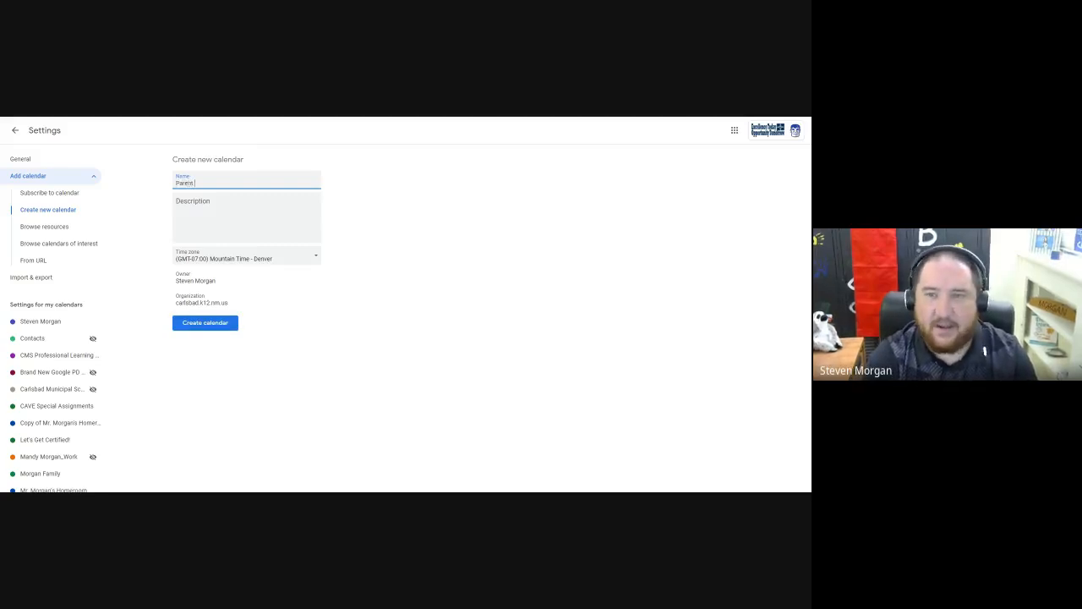
{"action": "type", "text": "t Calendar"}
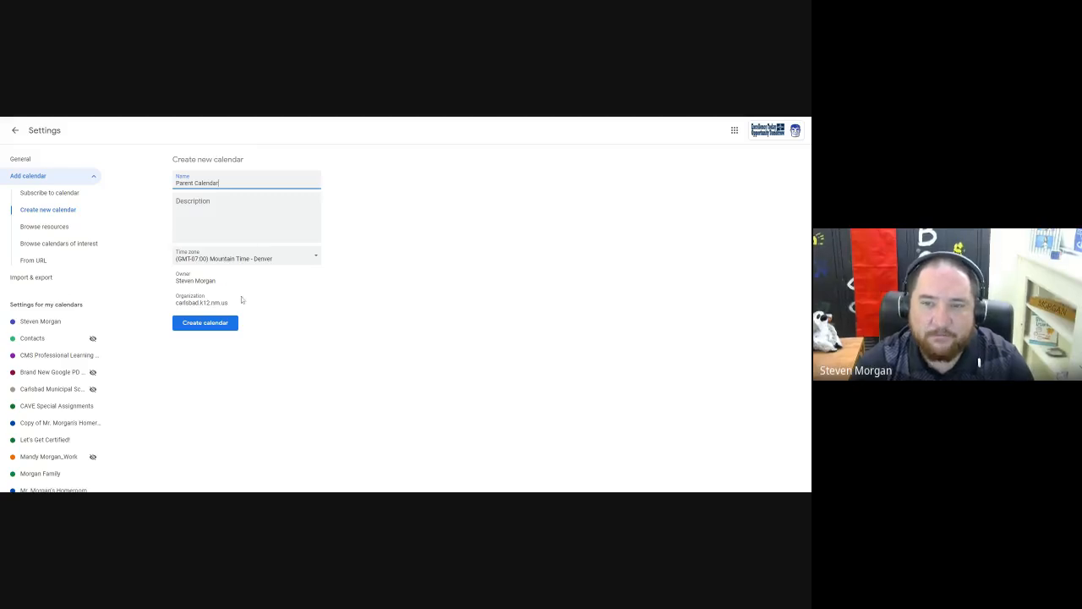
{"action": "left_click", "coordinate": [206, 324]}
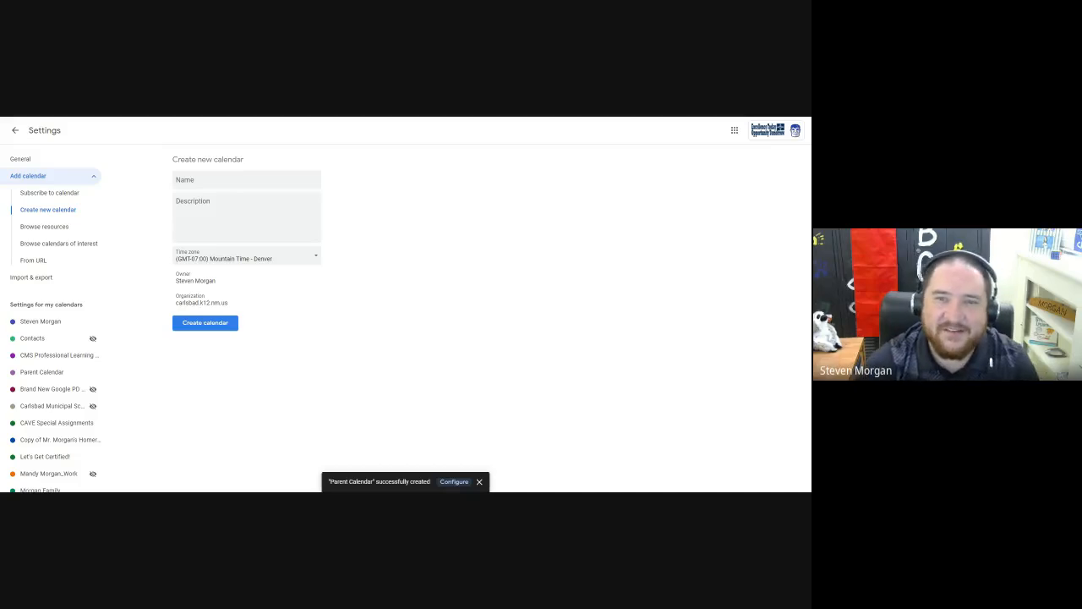
Review Parent Calendar's settings from access permissions to integration and removal, and return to the month view.
{"action": "left_click", "coordinate": [454, 482]}
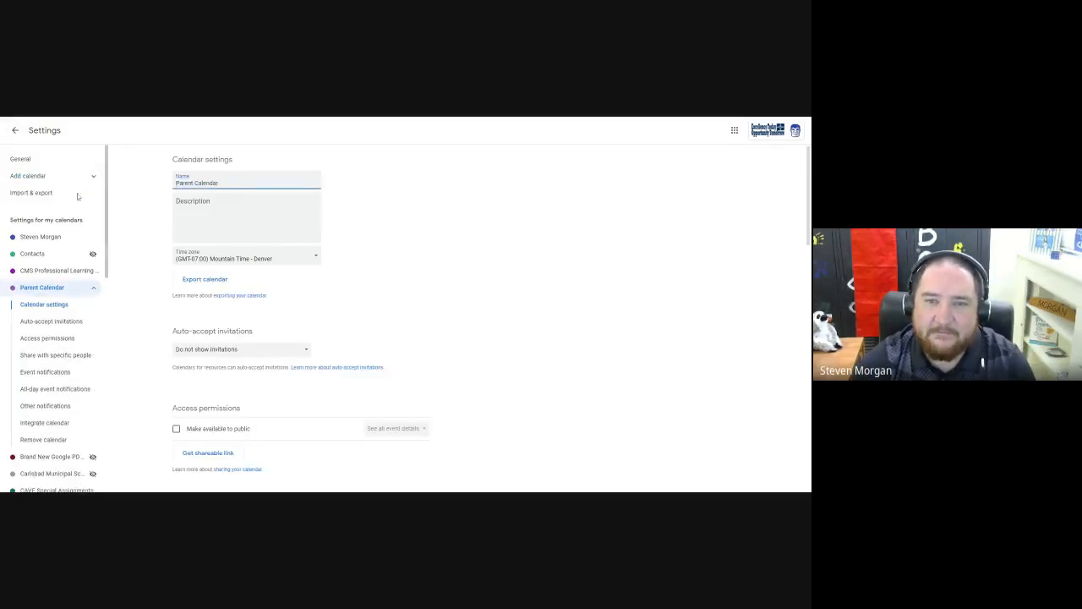
{"action": "scroll", "coordinate": [161, 342], "scroll_direction": "down", "scroll_amount": 5}
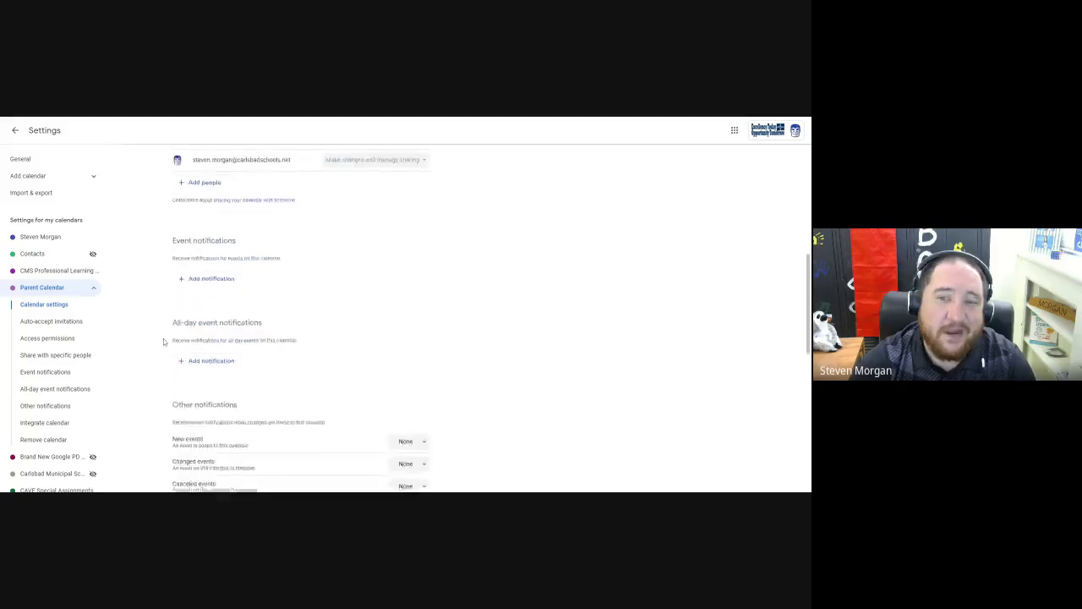
{"action": "scroll", "coordinate": [164, 342], "scroll_direction": "down", "scroll_amount": 10}
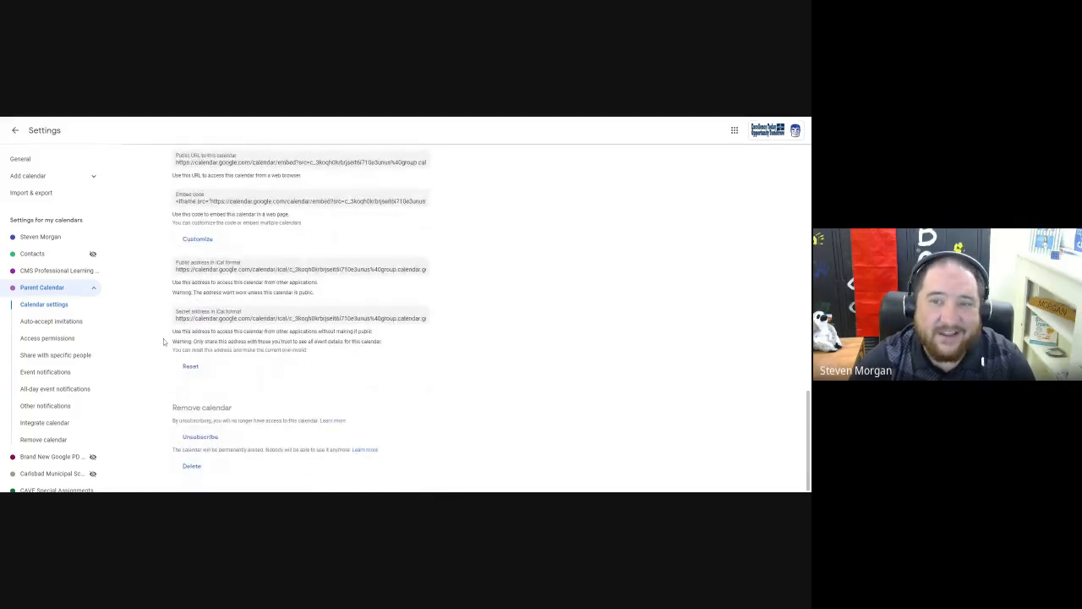
{"action": "scroll", "coordinate": [163, 339], "scroll_direction": "up", "scroll_amount": 15}
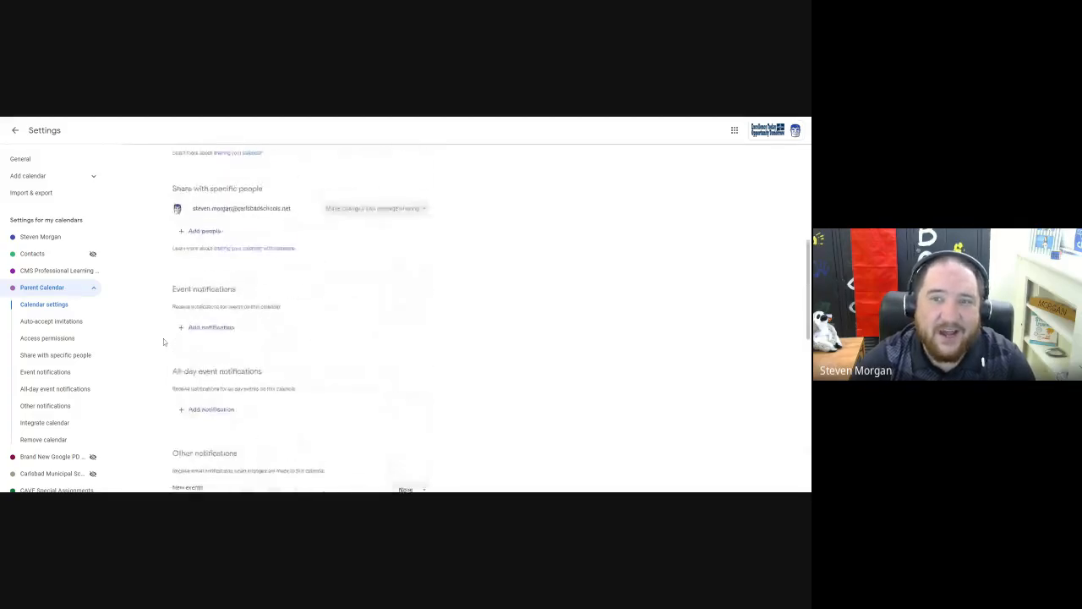
{"action": "left_click", "coordinate": [15, 131]}
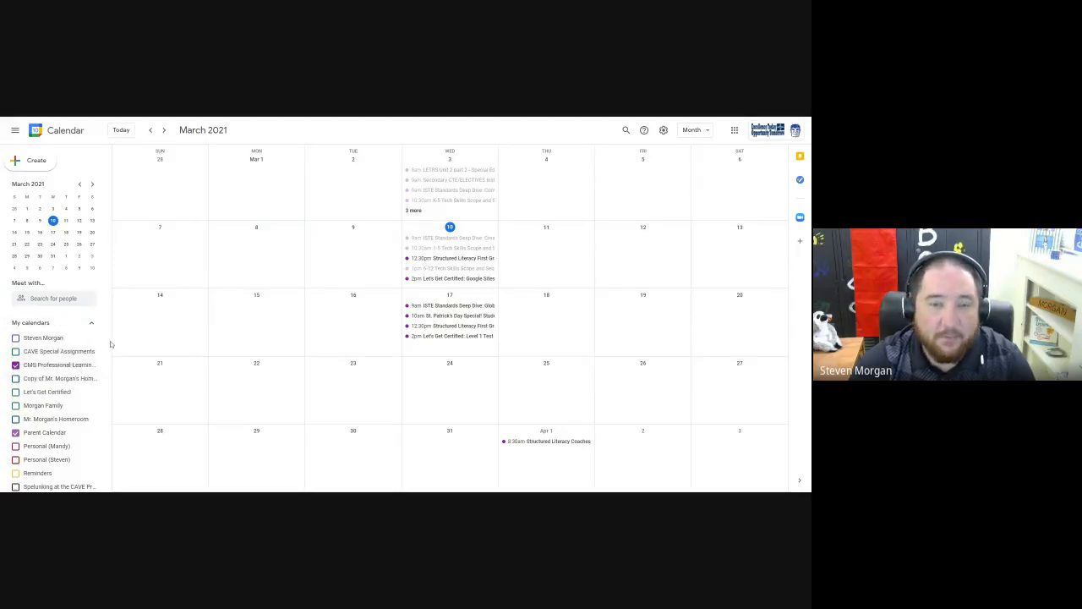
Hide the CMS Professional Learning calendar so that only Parent Calendar is displayed.
{"action": "scroll", "coordinate": [77, 349], "scroll_direction": "down", "scroll_amount": 5}
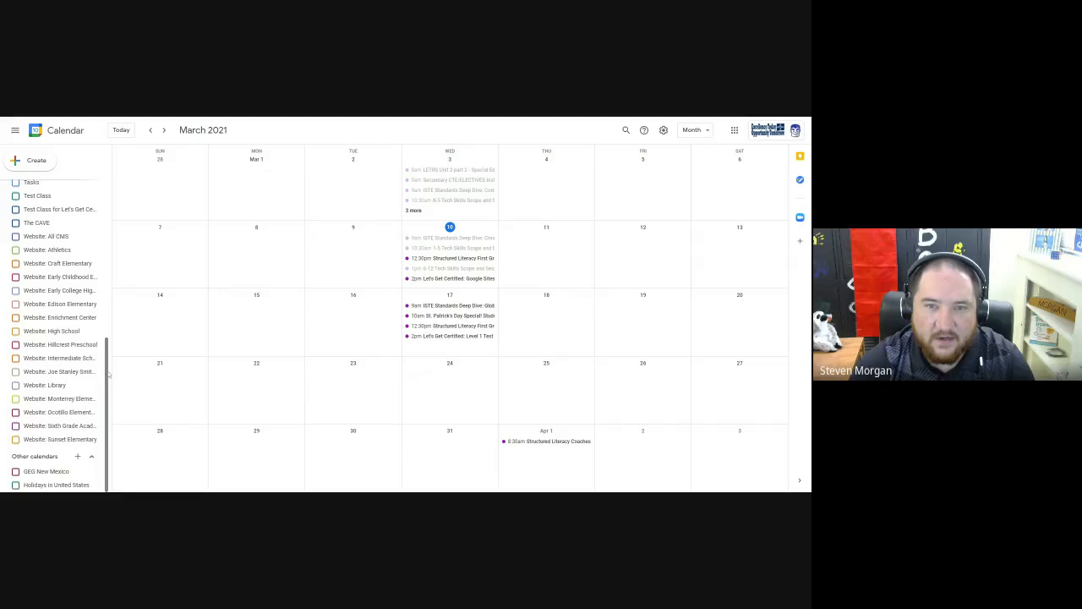
{"action": "left_click_drag", "start_coordinate": [109, 375], "coordinate": [113, 290]}
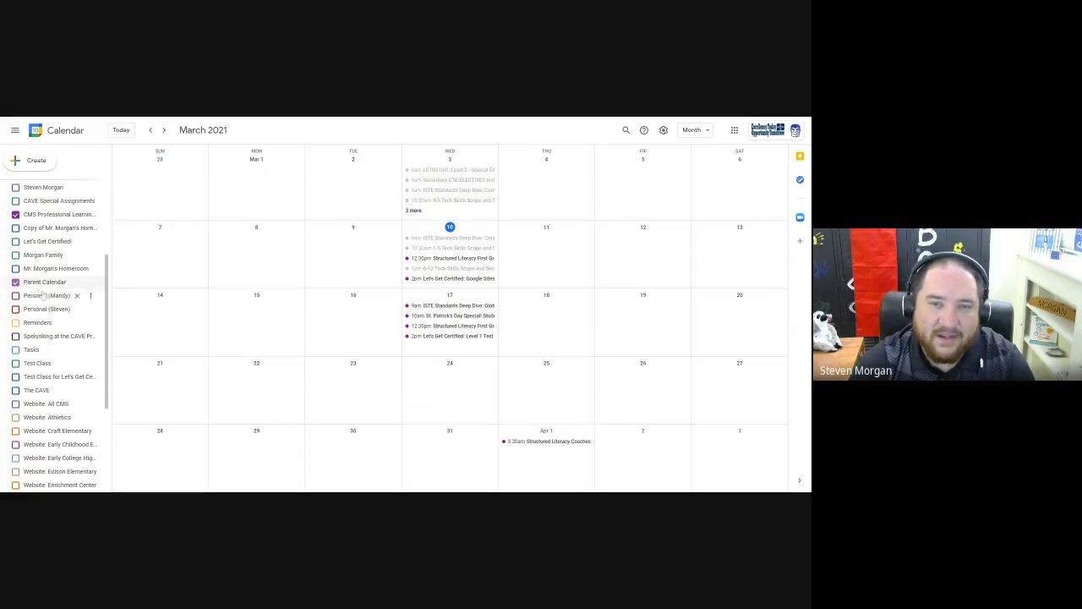
{"action": "scroll", "coordinate": [38, 288], "scroll_direction": "up", "scroll_amount": 1}
{"action": "left_click", "coordinate": [16, 257]}
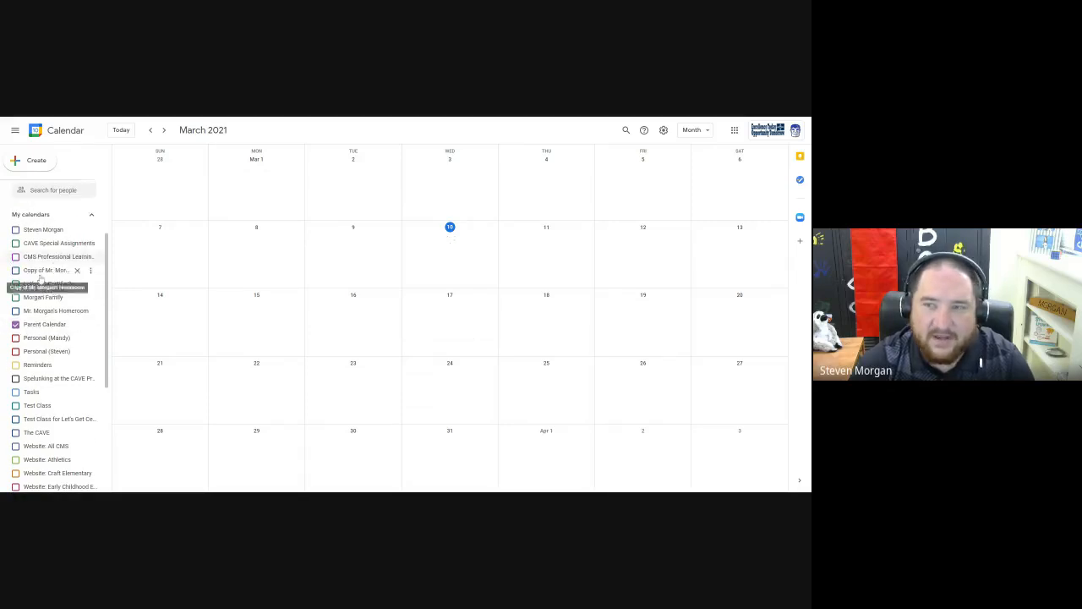
{"action": "left_click", "coordinate": [15, 323]}
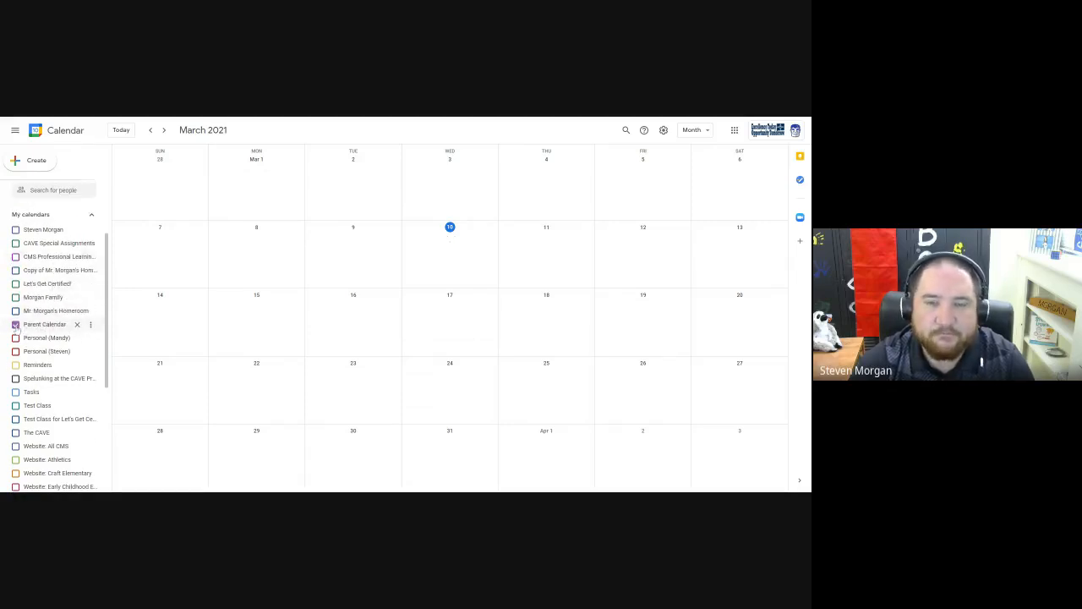
{"action": "left_click", "coordinate": [15, 325]}
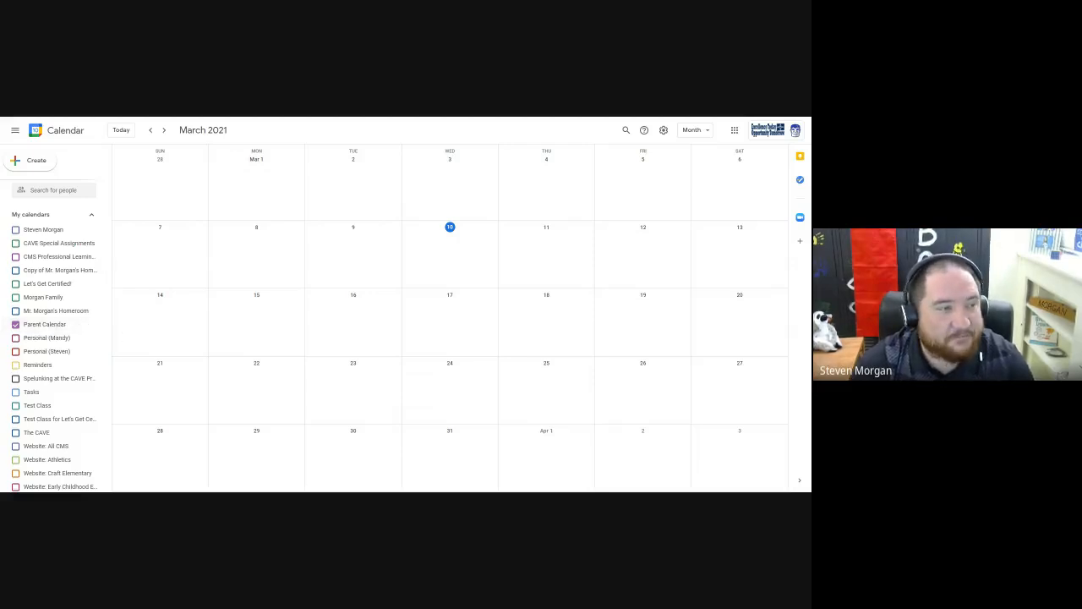
{"action": "left_click", "coordinate": [16, 350]}
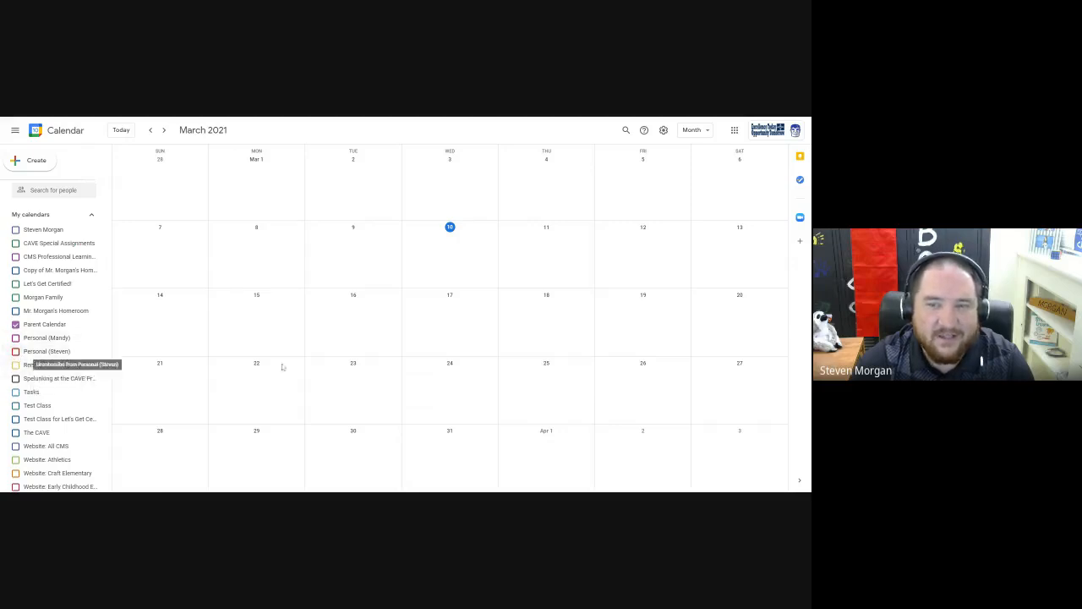
Change Parent Calendar's color to brown and close its options.
{"action": "scroll", "coordinate": [64, 325], "scroll_direction": "up", "scroll_amount": 2}
{"action": "scroll", "coordinate": [63, 326], "scroll_direction": "down", "scroll_amount": 3}
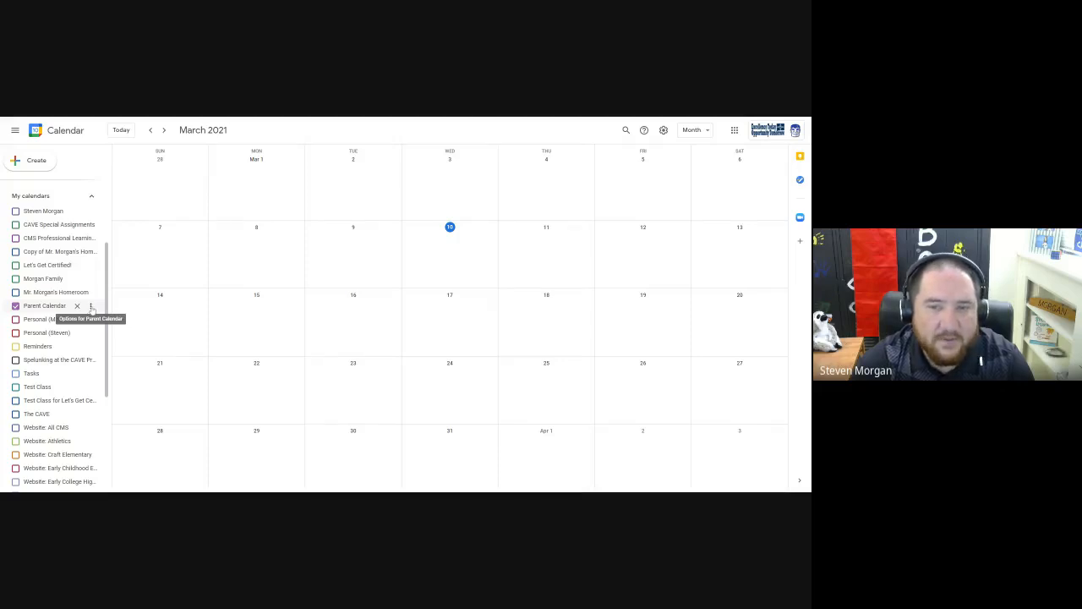
{"action": "left_click", "coordinate": [91, 306]}
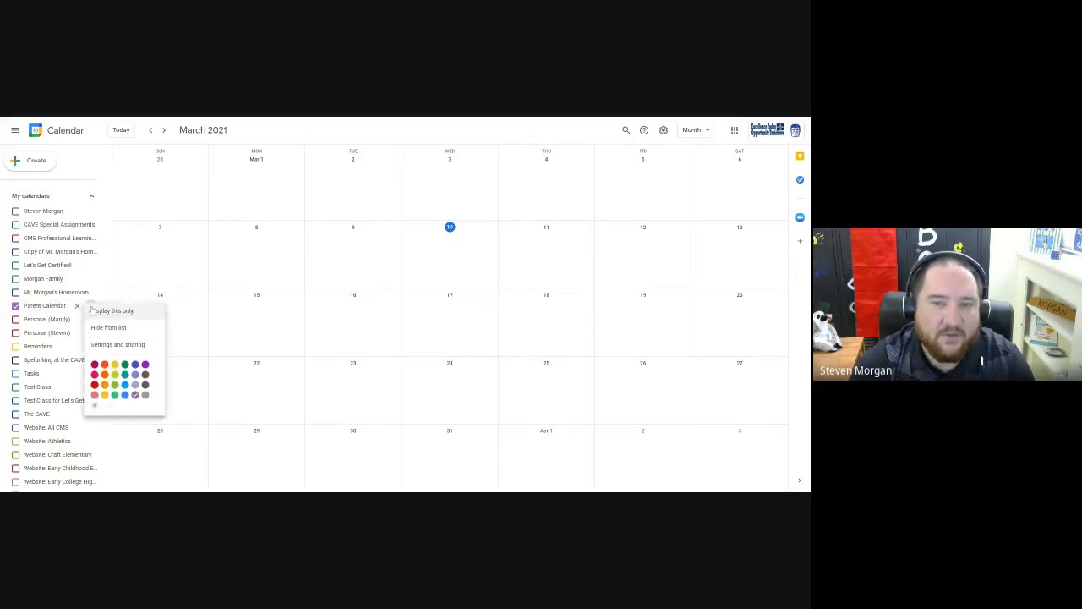
{"action": "left_click", "coordinate": [145, 375]}
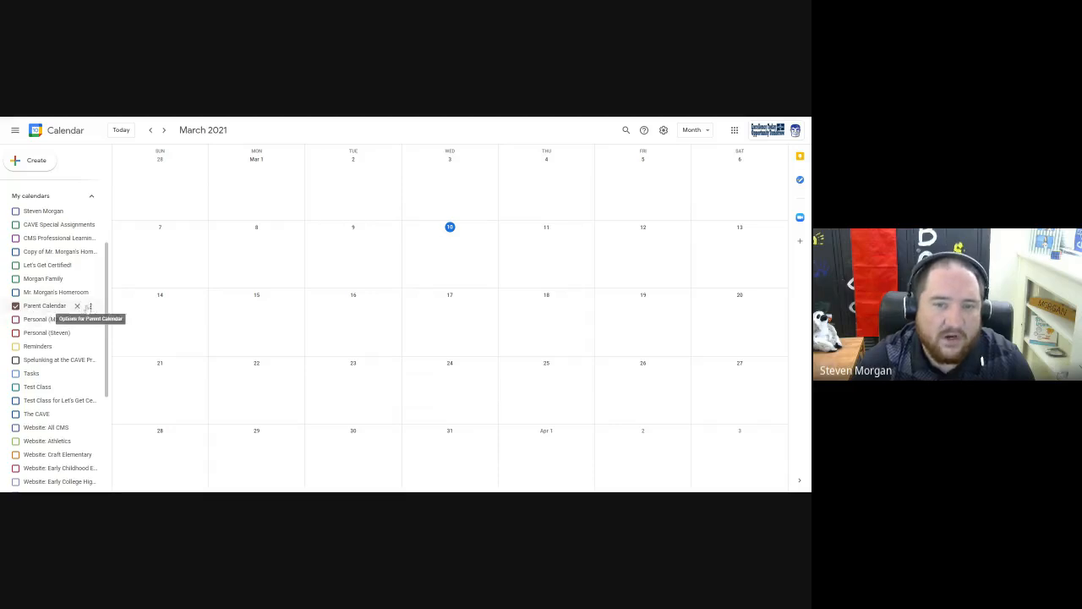
{"action": "left_click", "coordinate": [89, 307]}
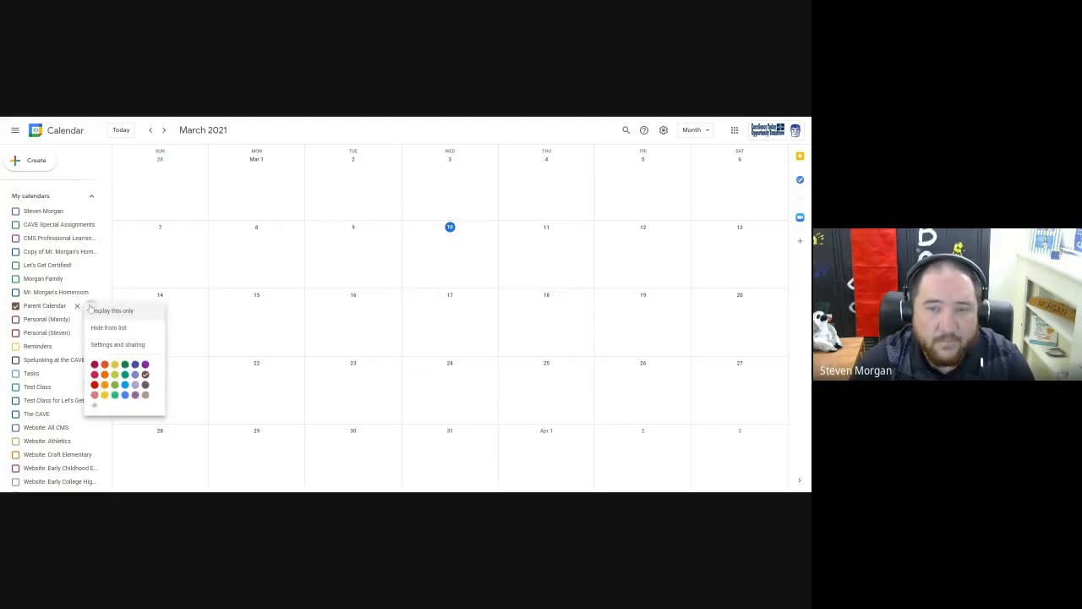
{"action": "left_click", "coordinate": [184, 269]}
{"action": "left_click", "coordinate": [145, 270]}
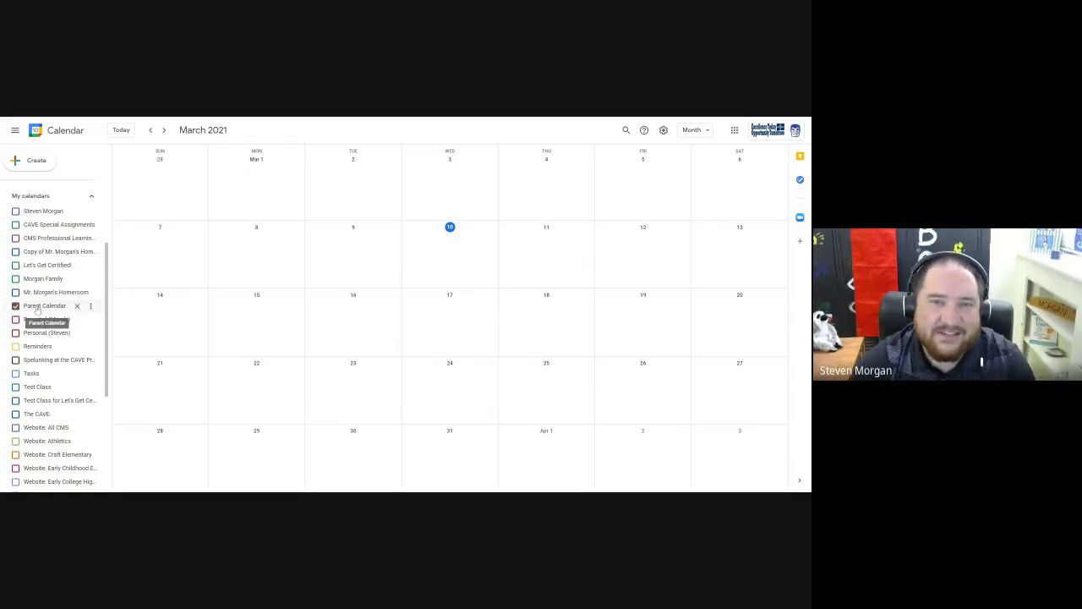
Start a new all-day event in Parent Calendar on Wednesday, March 17.
{"action": "left_click", "coordinate": [41, 166]}
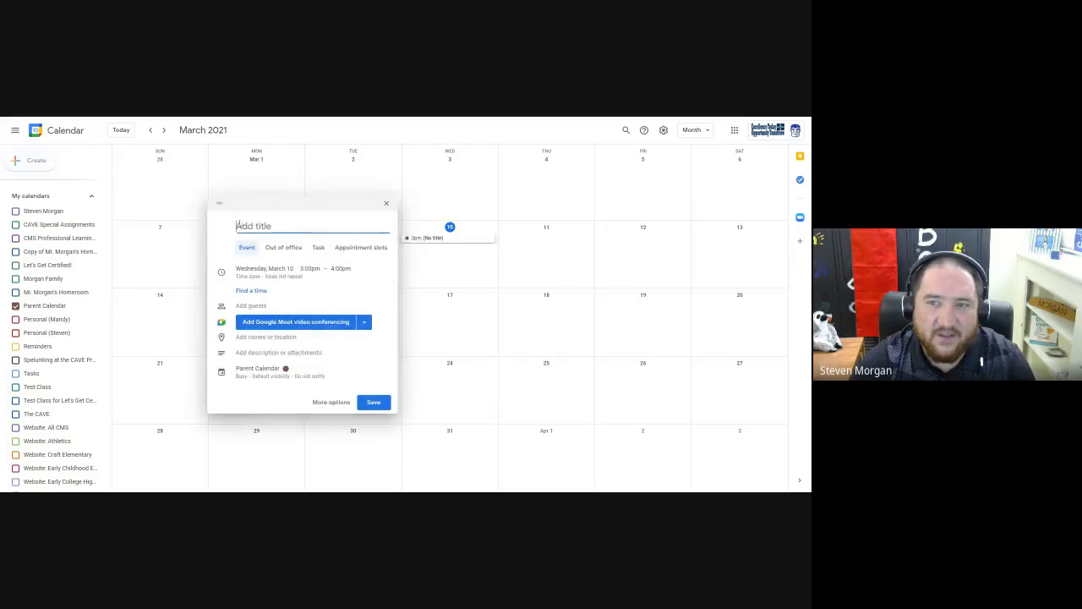
{"action": "left_click", "coordinate": [386, 207]}
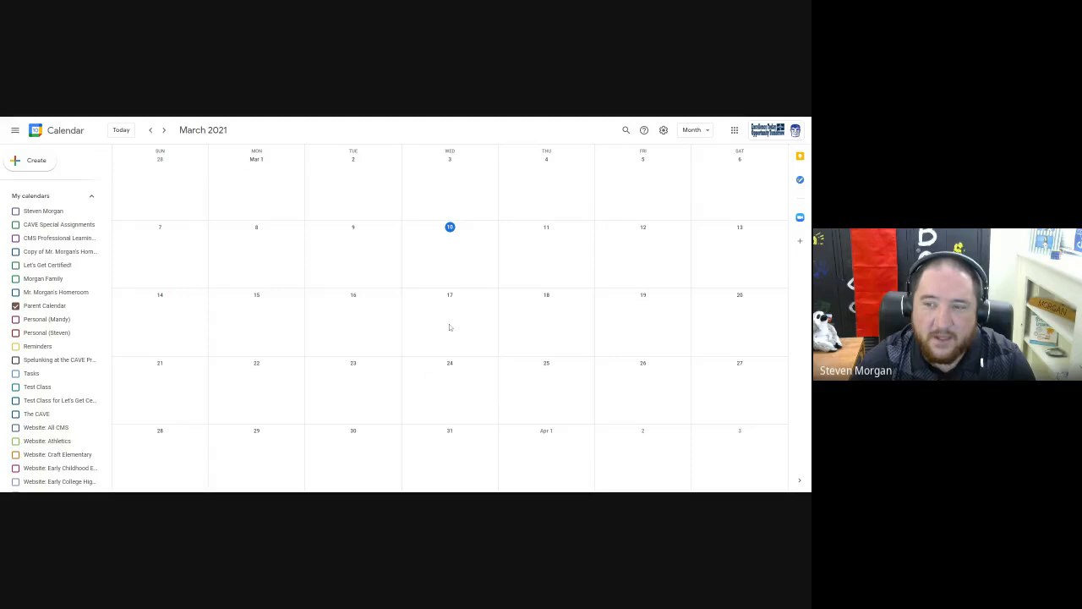
{"action": "left_click", "coordinate": [450, 327]}
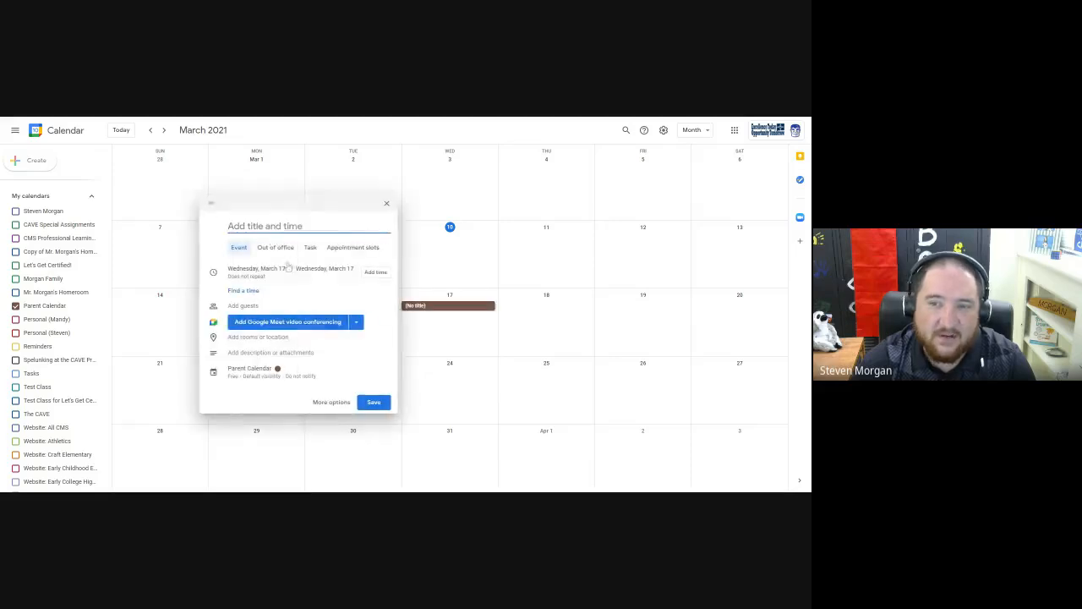
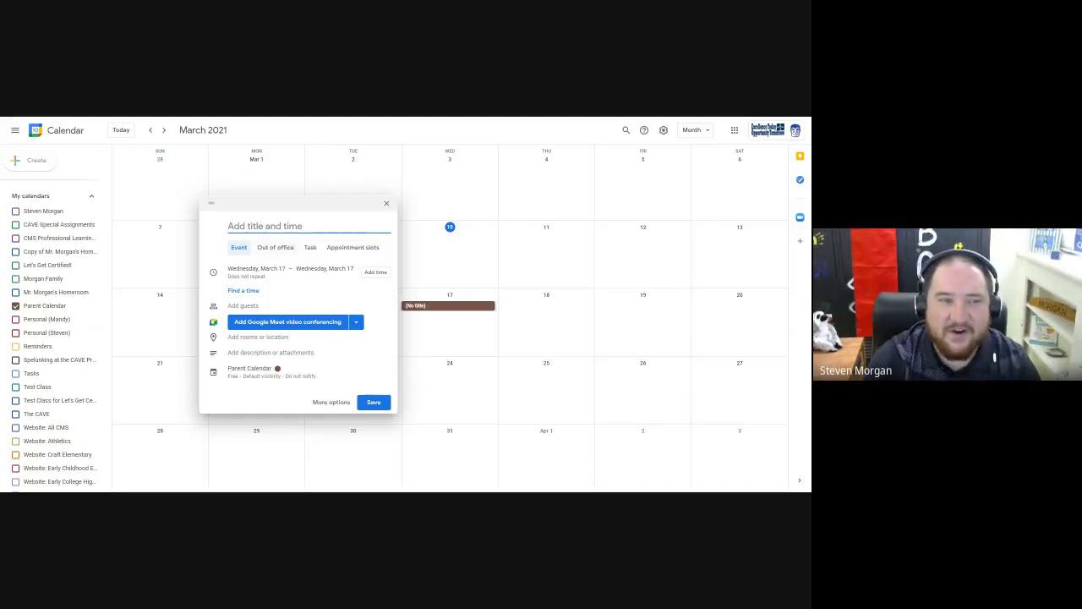
Title the new March 17 event Parent Meeting.
{"action": "type", "text": "Parent"}
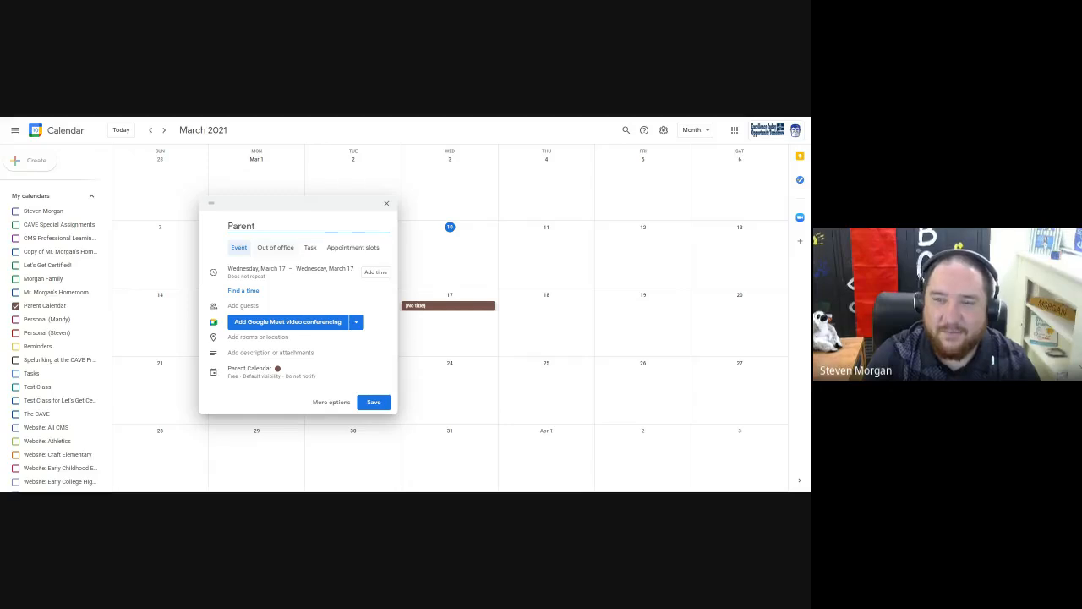
{"action": "type", "text": "Meeting"}
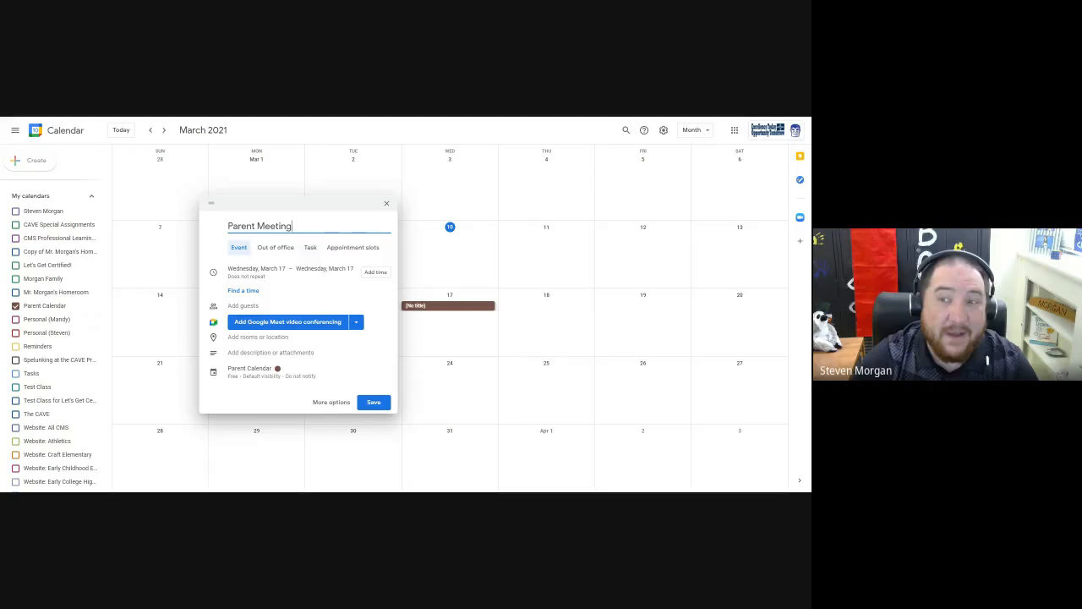
Look at the Task version of the Parent Meeting entry and return it to the Event type.
{"action": "left_click", "coordinate": [313, 249]}
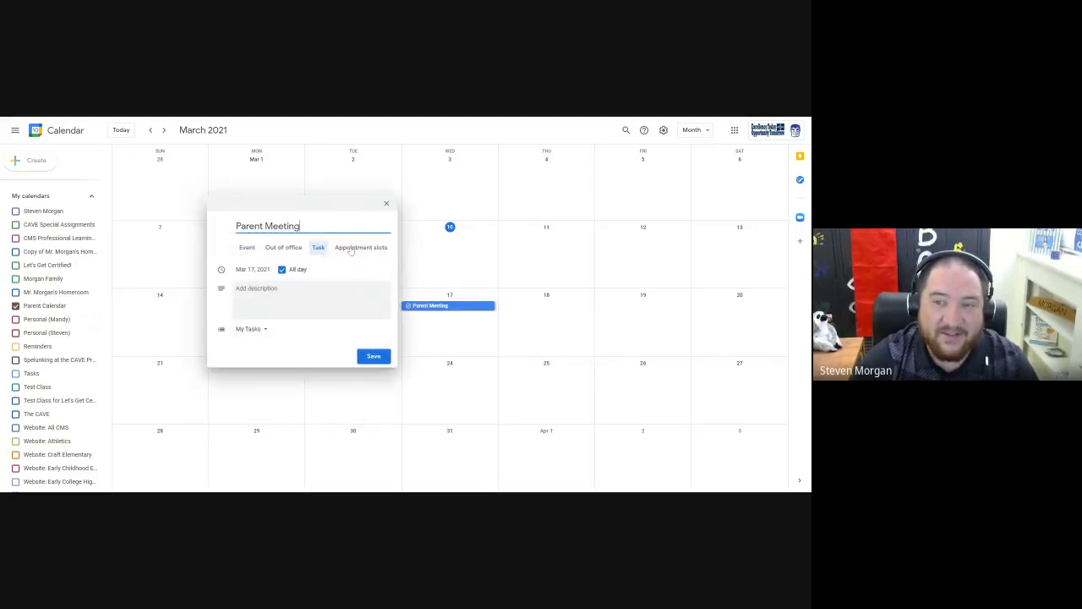
{"action": "left_click", "coordinate": [248, 248]}
{"action": "left_click", "coordinate": [324, 251]}
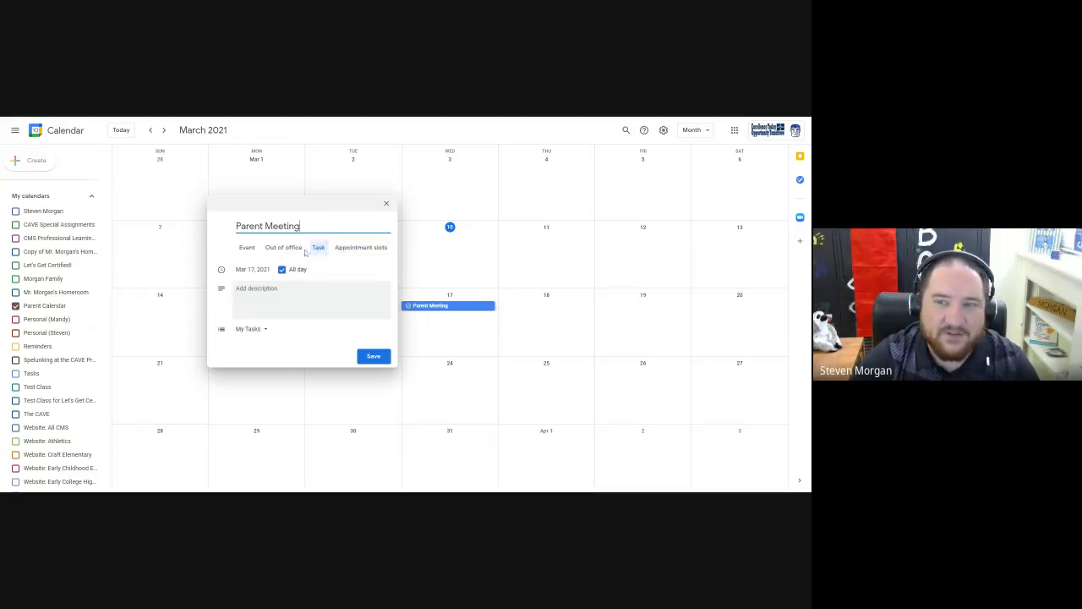
{"action": "left_click", "coordinate": [250, 251]}
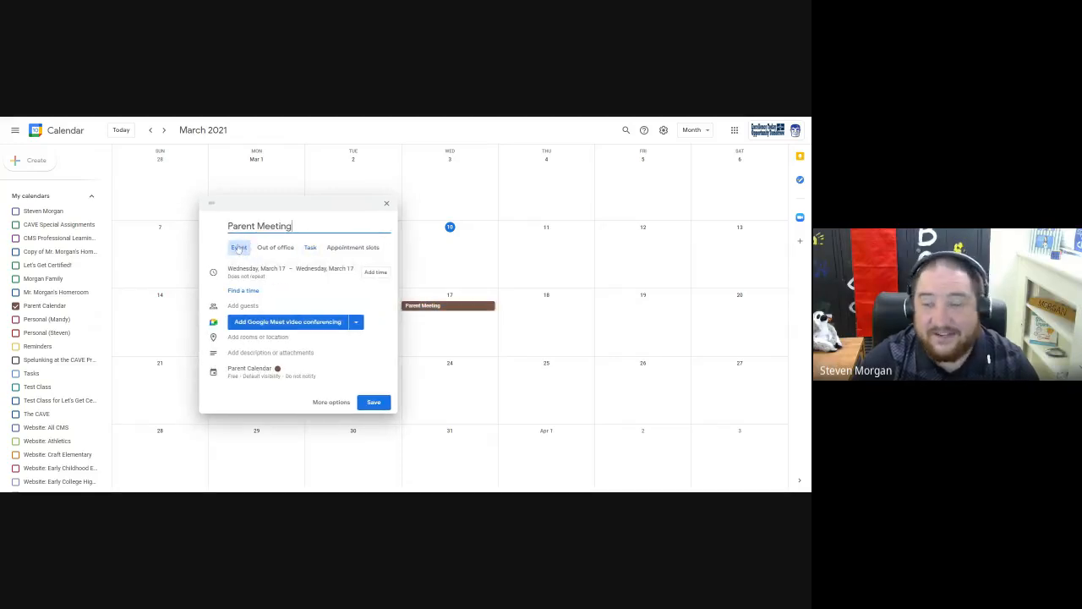
Make Parent Meeting a timed event running from 3:30pm to 4:30pm.
{"action": "left_click", "coordinate": [375, 271]}
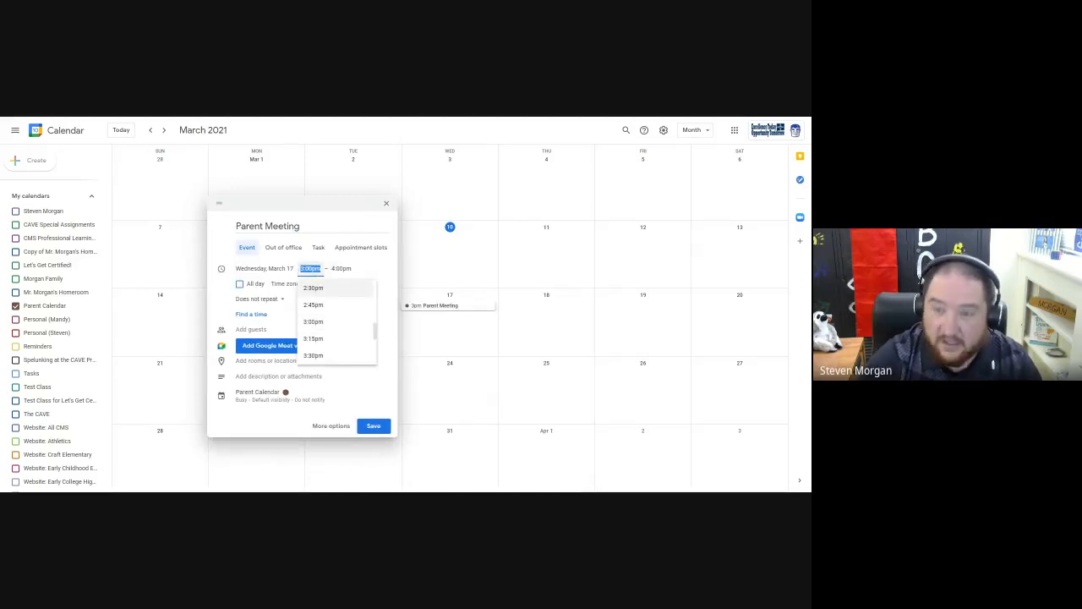
{"action": "type", "text": "3"}
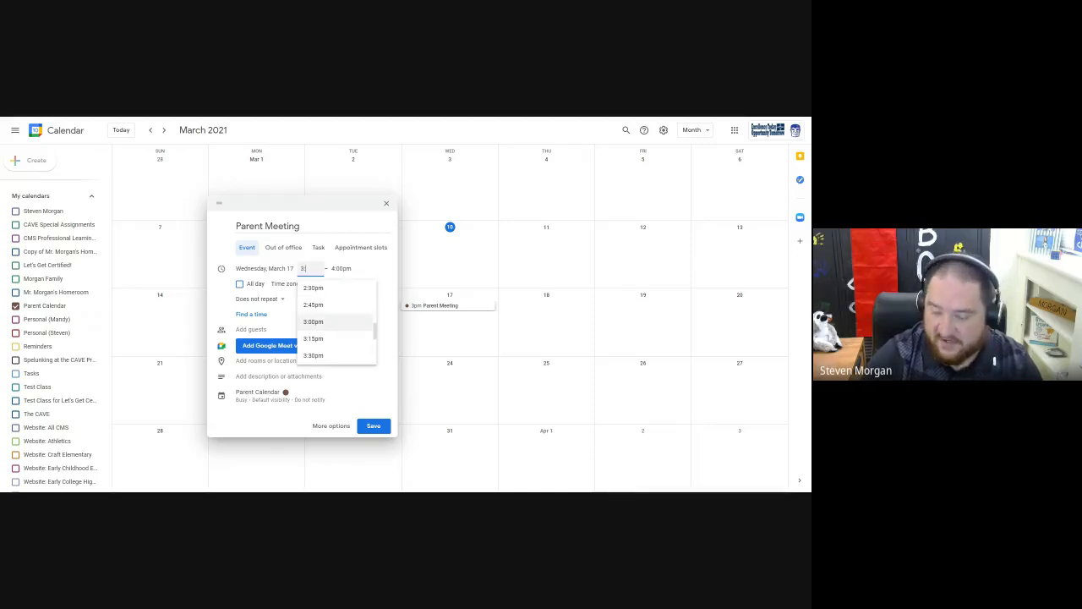
{"action": "type", "text": ":30"}
{"action": "key", "text": "Tab"}
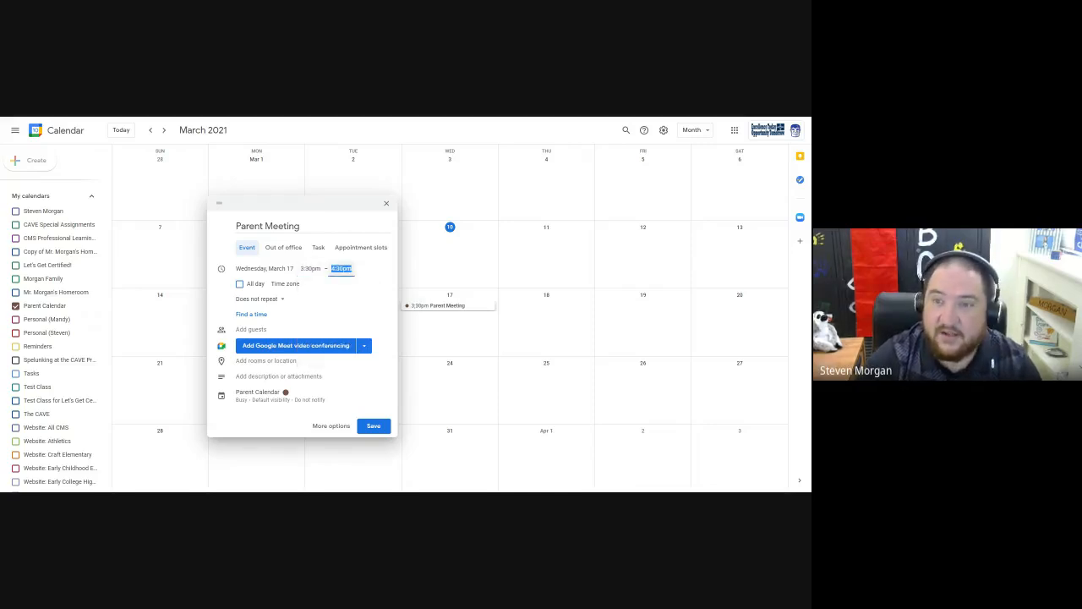
{"action": "left_click", "coordinate": [369, 276]}
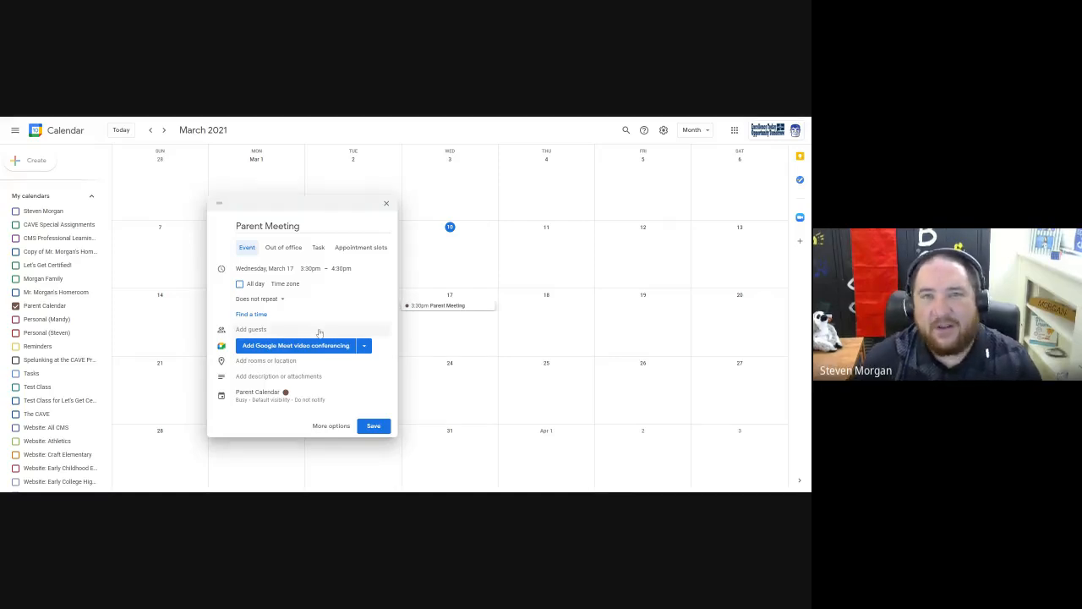
Open the full options of Parent Meeting, view the Find a Time schedule, and return to the event details.
{"action": "left_click", "coordinate": [330, 426]}
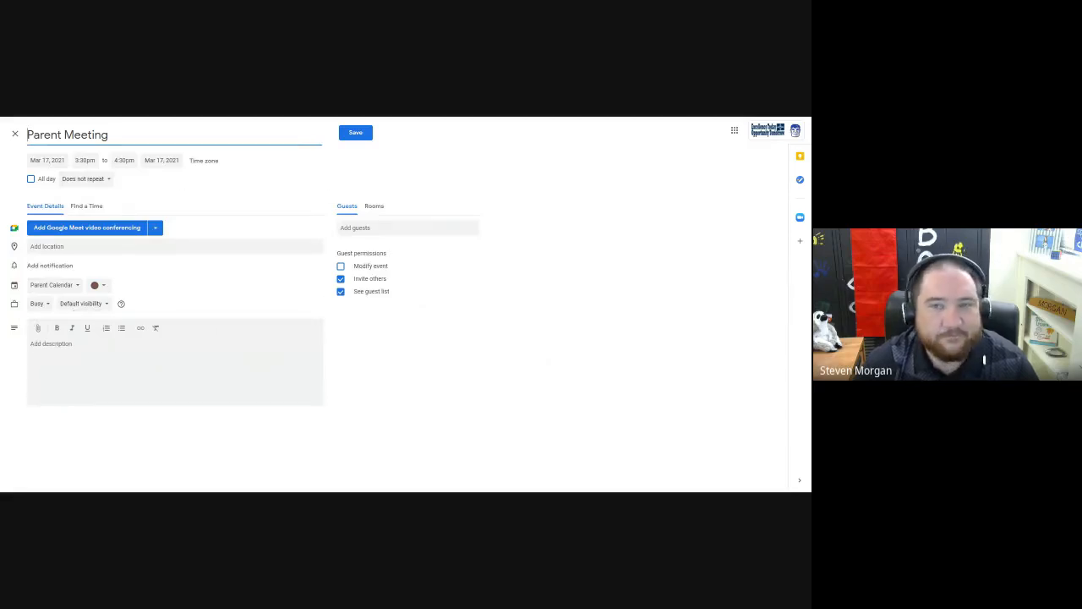
{"action": "left_click", "coordinate": [200, 205]}
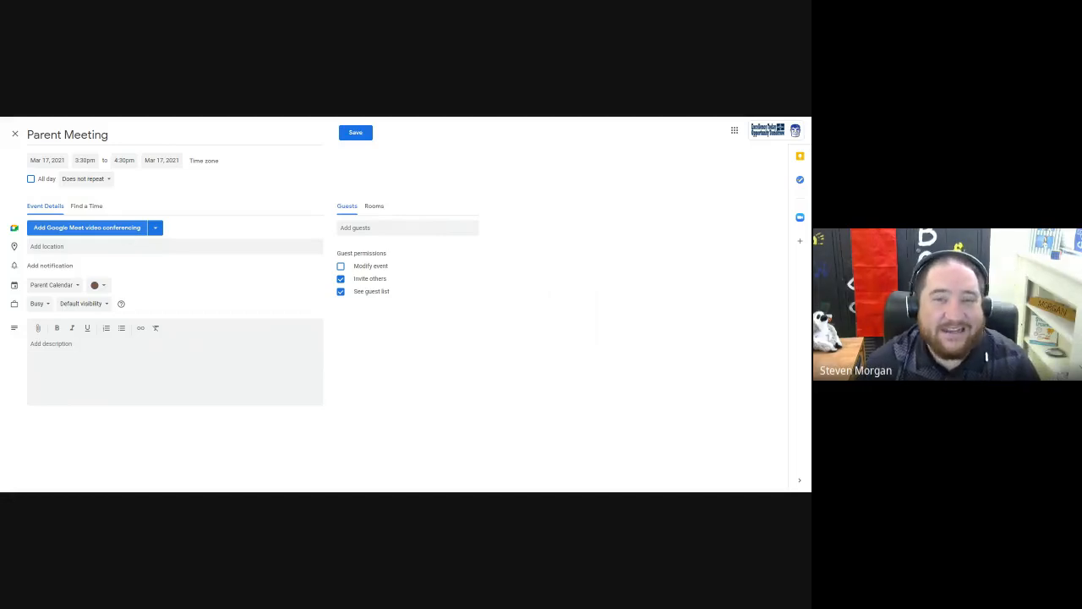
{"action": "left_click", "coordinate": [92, 209]}
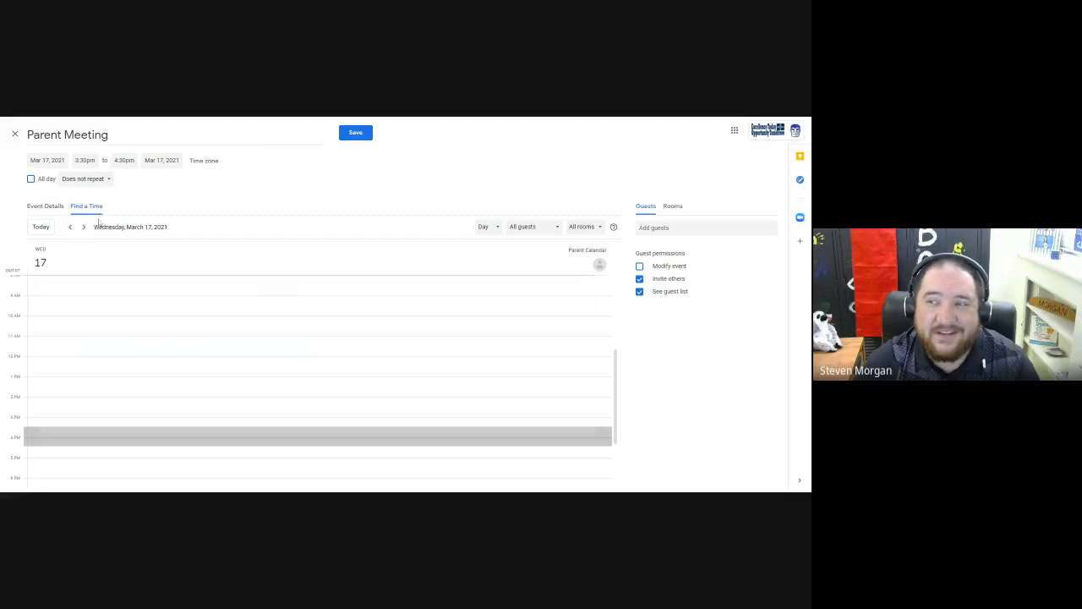
{"action": "left_click", "coordinate": [44, 209]}
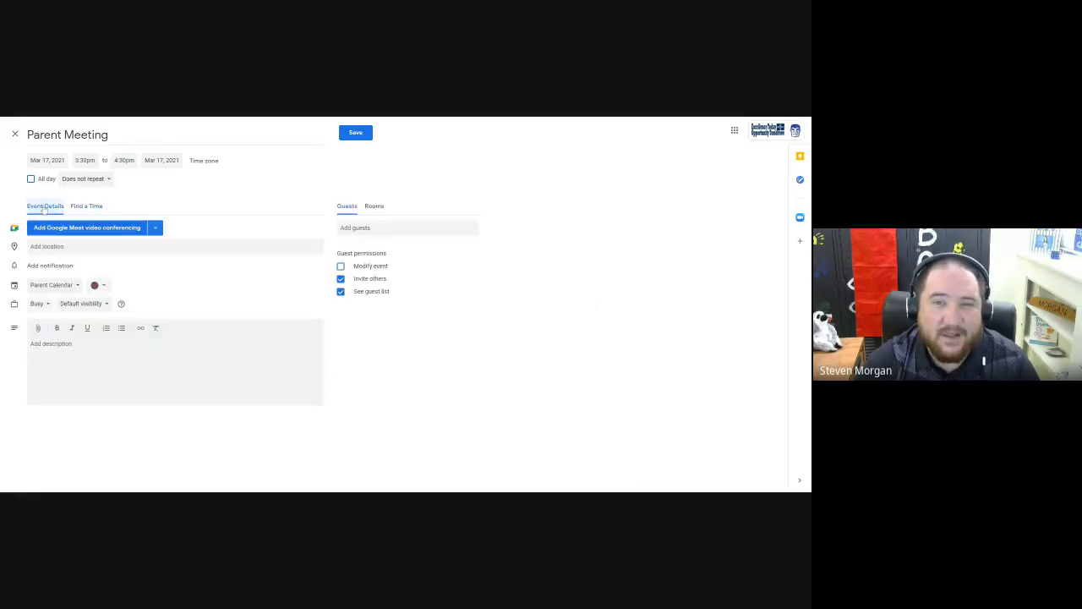
Add an email reminder 60 minutes before Parent Meeting and a second reminder as a notification 10 minutes before.
{"action": "left_click", "coordinate": [50, 269]}
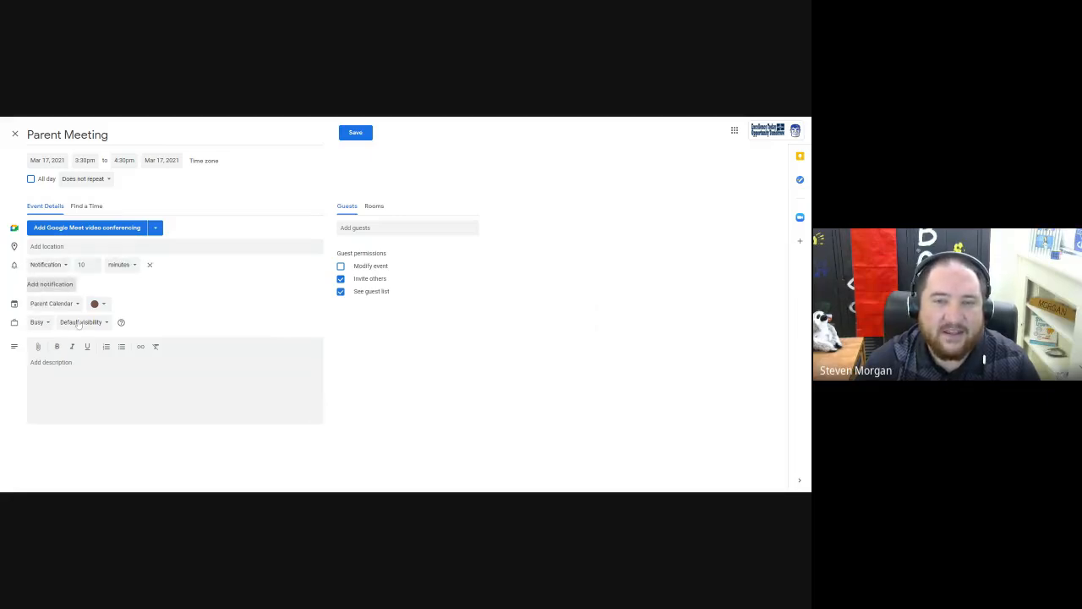
{"action": "left_click", "coordinate": [65, 266]}
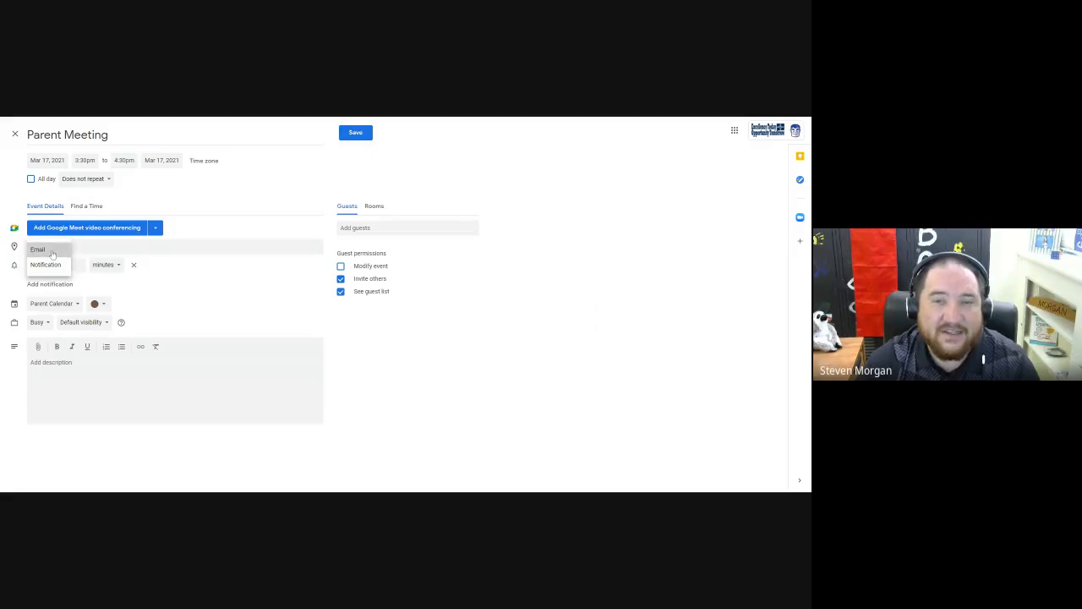
{"action": "left_click", "coordinate": [52, 252]}
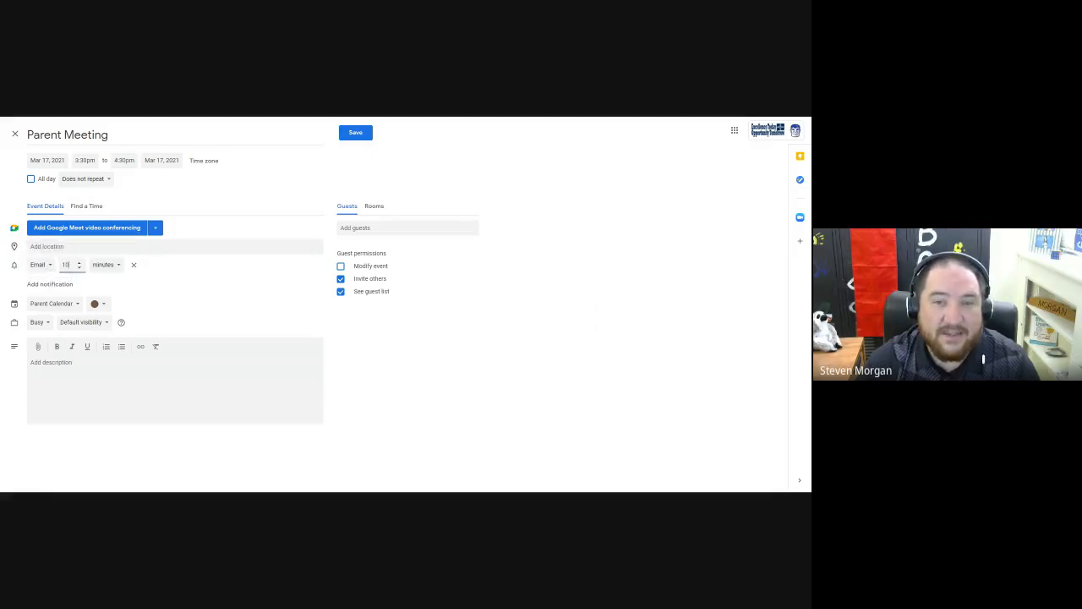
{"action": "left_click_drag", "start_coordinate": [71, 265], "coordinate": [54, 266]}
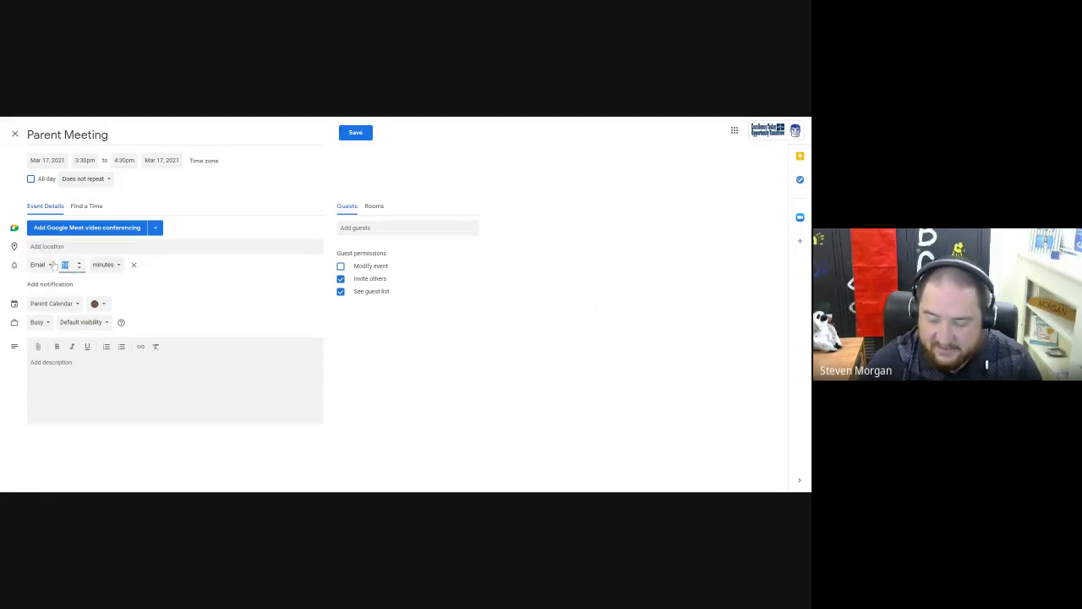
{"action": "type", "text": "60"}
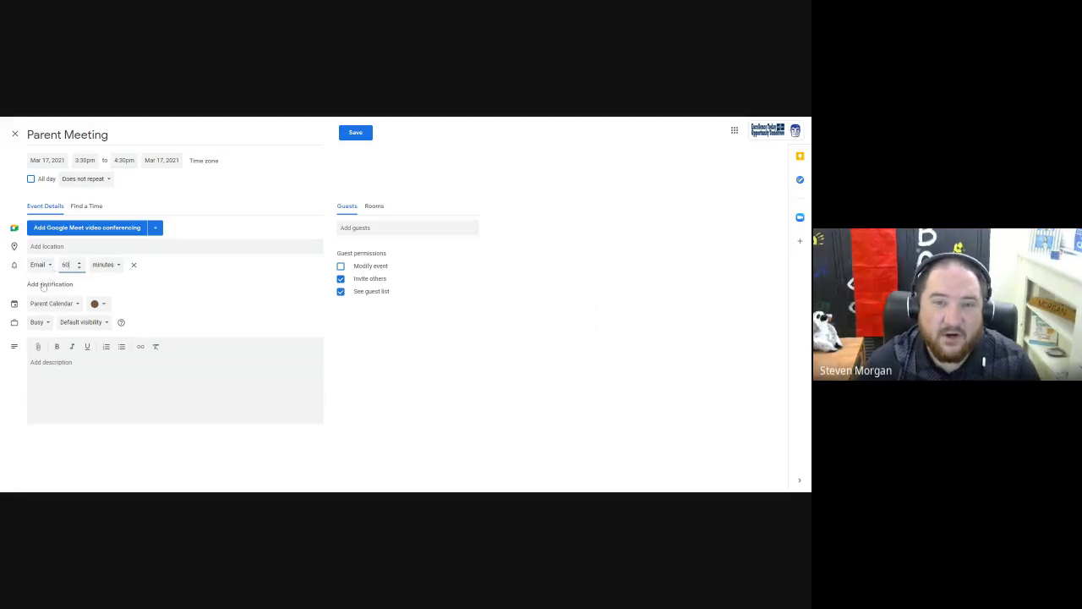
{"action": "left_click", "coordinate": [51, 283]}
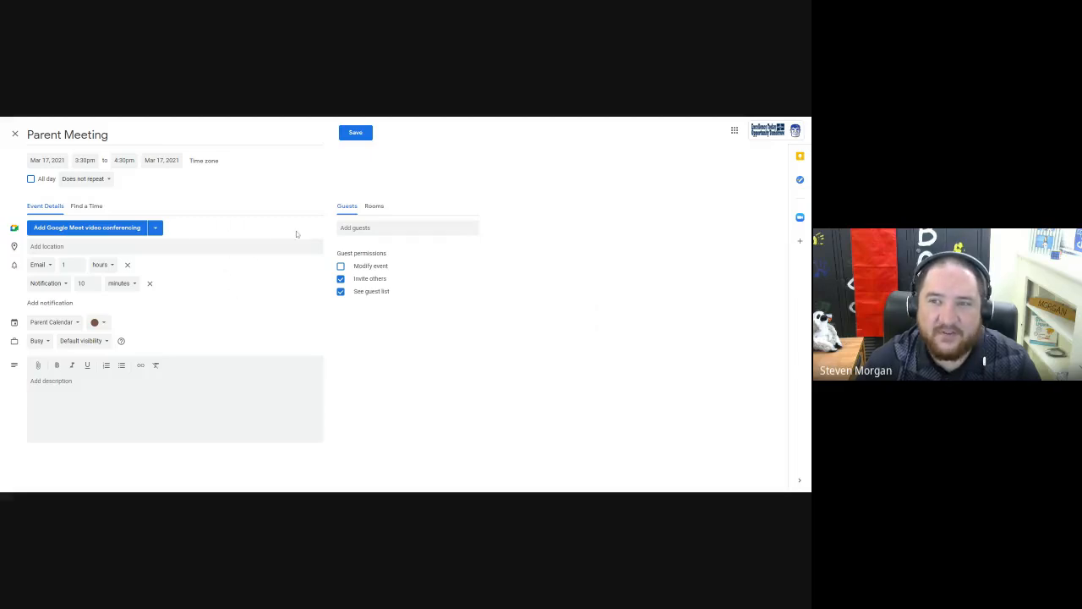
Add a colleague from the suggested contacts as a guest of Parent Meeting.
{"action": "left_click", "coordinate": [353, 228]}
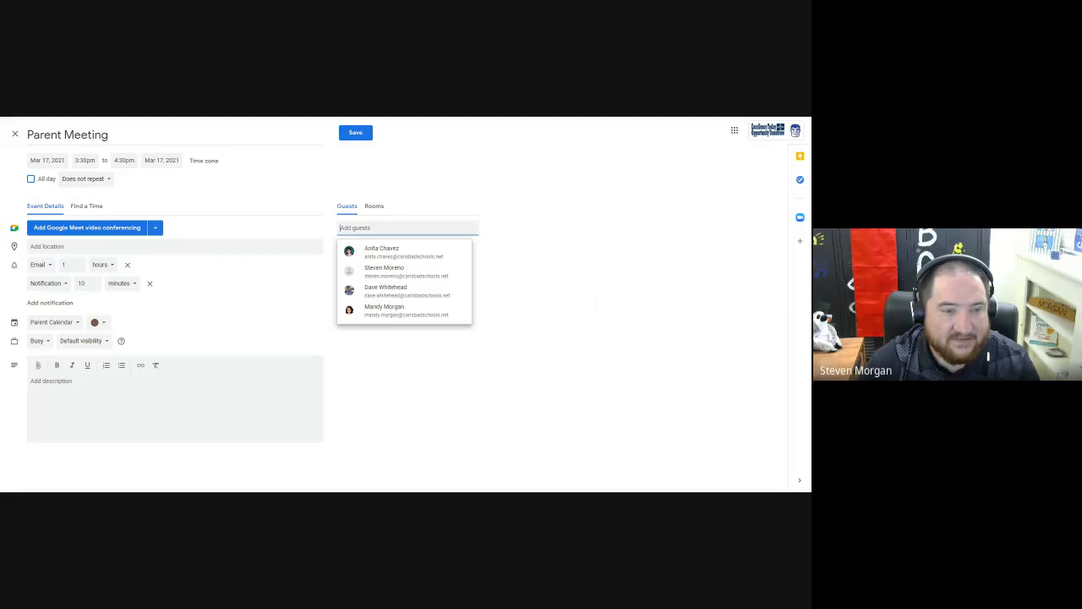
{"action": "type", "text": "ashley"}
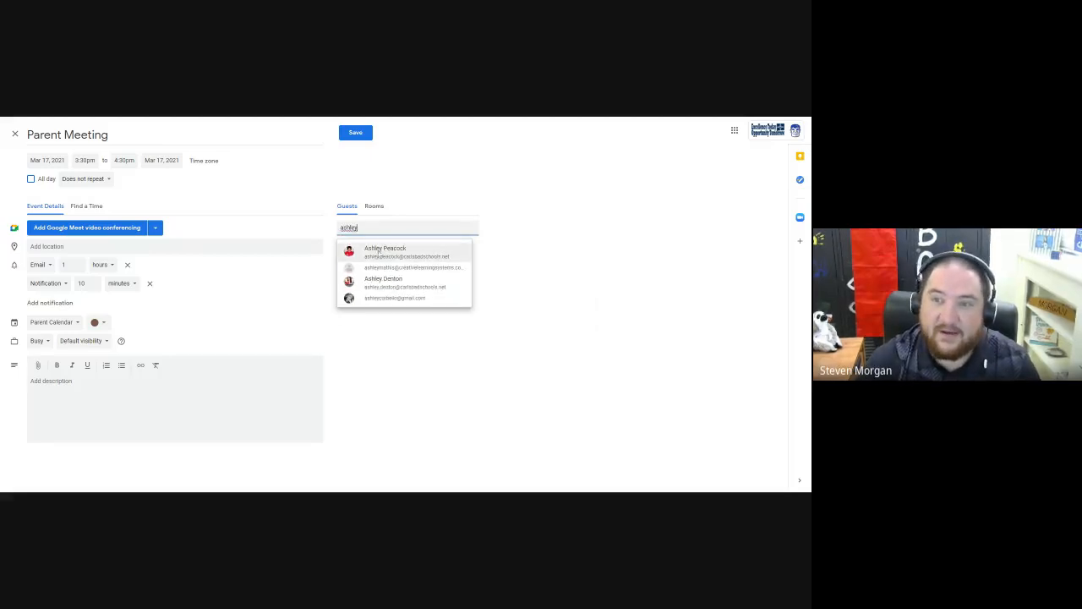
{"action": "left_click", "coordinate": [378, 251]}
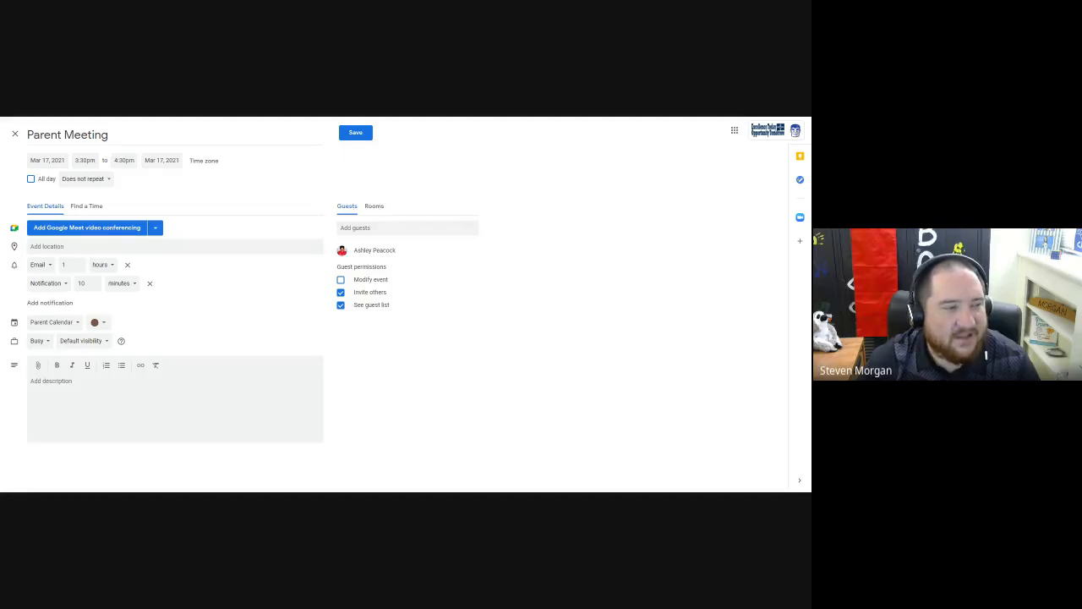
Check the guest's availability across Wednesday, March 17 in the Find a Time schedule.
{"action": "left_click", "coordinate": [86, 205]}
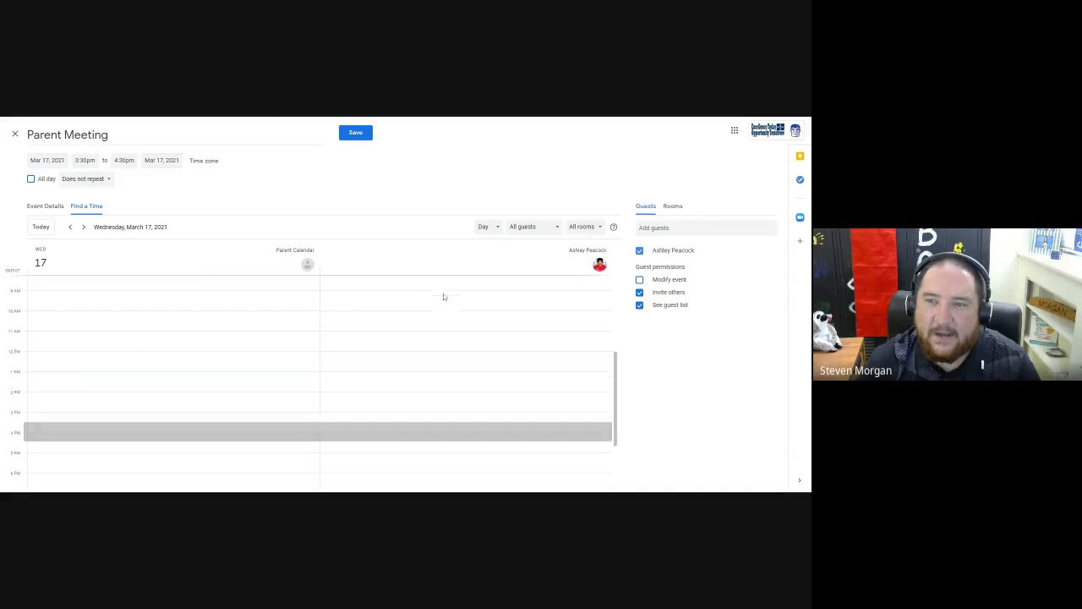
{"action": "scroll", "coordinate": [442, 300], "scroll_direction": "down", "scroll_amount": 3}
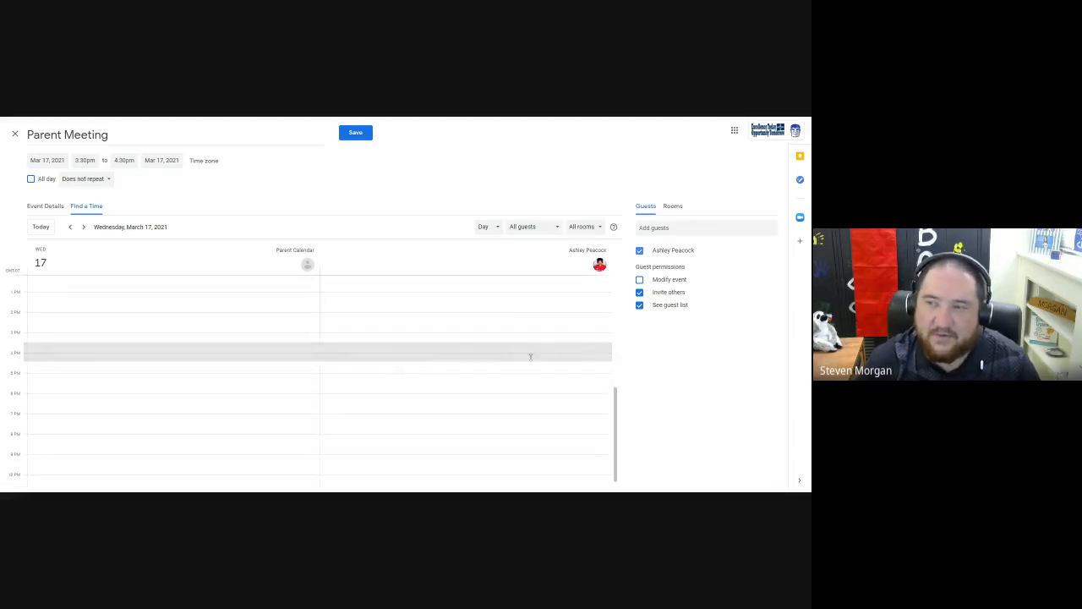
{"action": "scroll", "coordinate": [527, 352], "scroll_direction": "up", "scroll_amount": 2}
{"action": "scroll", "coordinate": [427, 347], "scroll_direction": "up", "scroll_amount": 3}
{"action": "scroll", "coordinate": [414, 338], "scroll_direction": "up", "scroll_amount": 2}
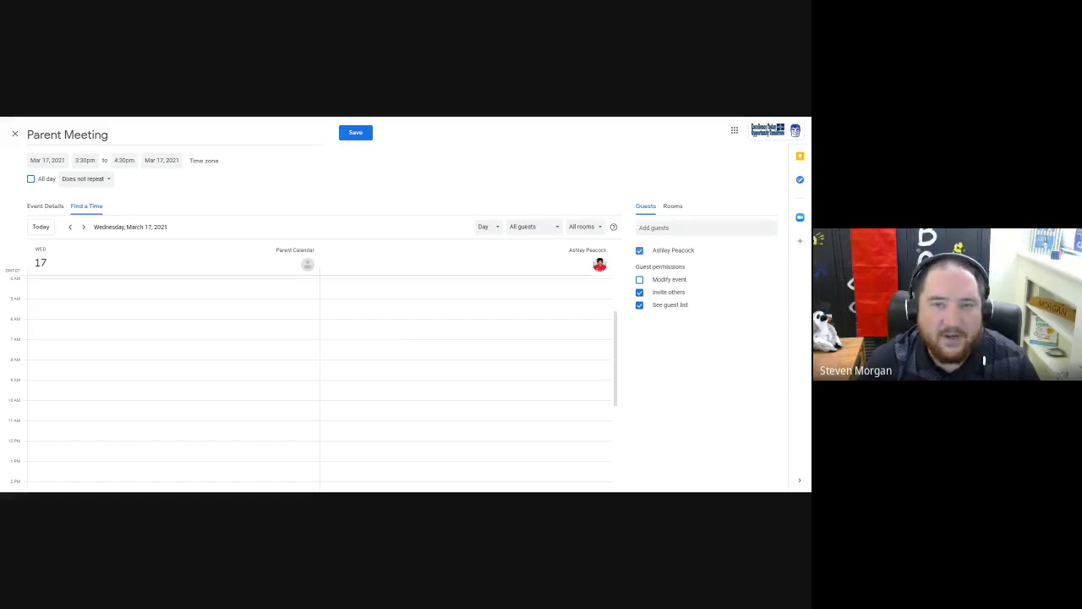
Return to the event details and remove the guest from Parent Meeting.
{"action": "left_click", "coordinate": [51, 209]}
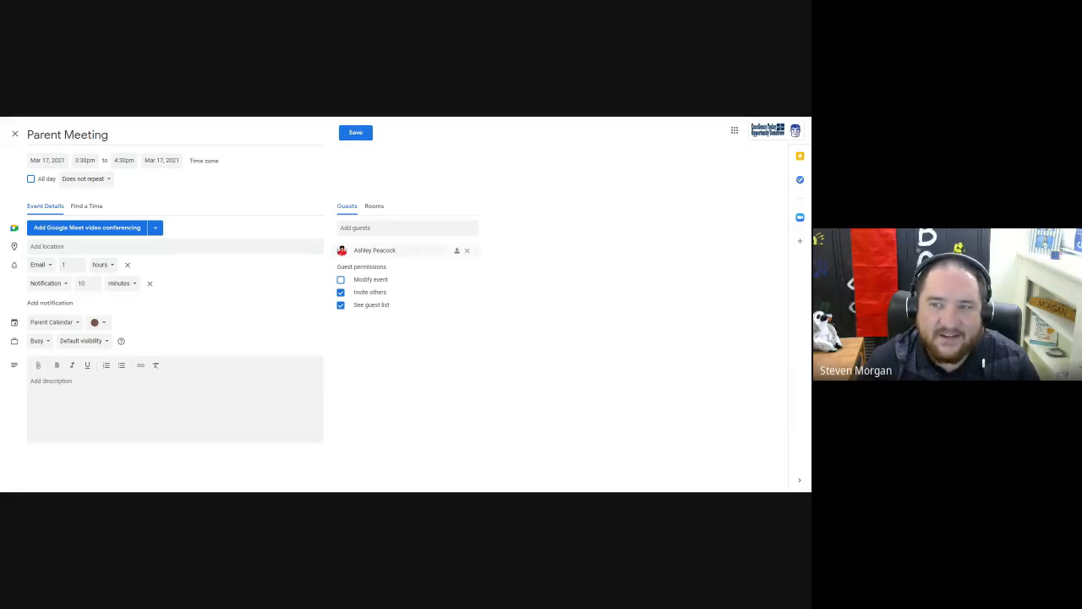
{"action": "left_click", "coordinate": [467, 251]}
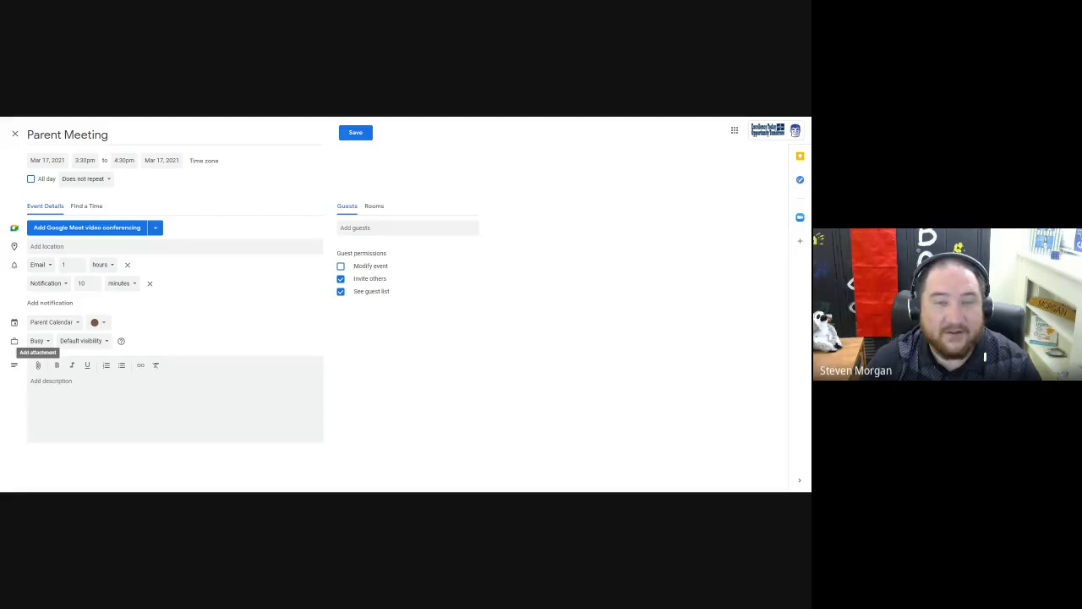
Attach the recent math form from Drive to the event description and remove that attachment.
{"action": "left_click", "coordinate": [38, 365]}
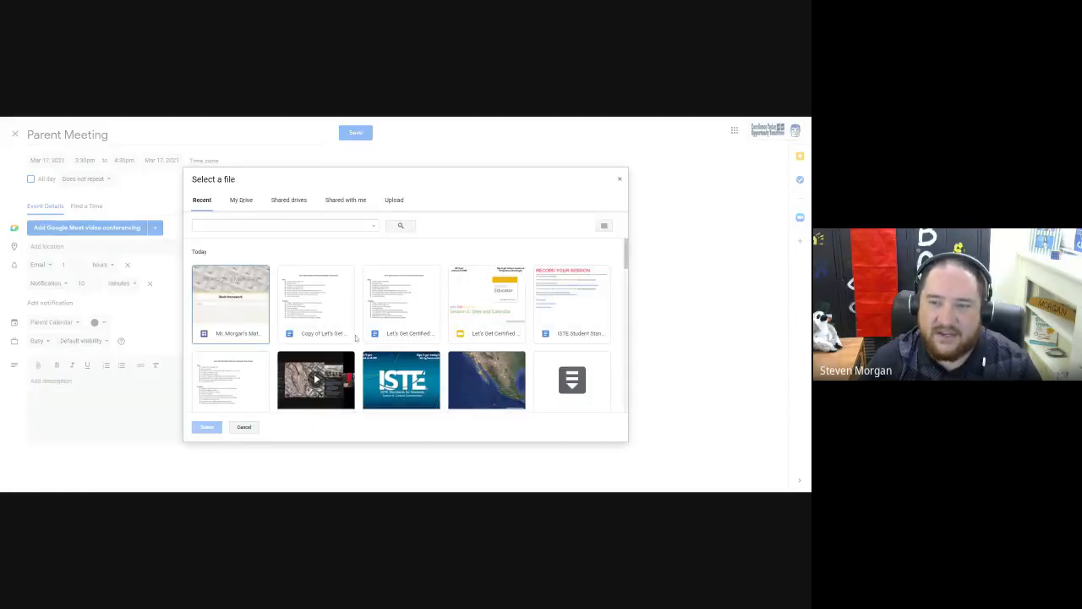
{"action": "left_click", "coordinate": [236, 308]}
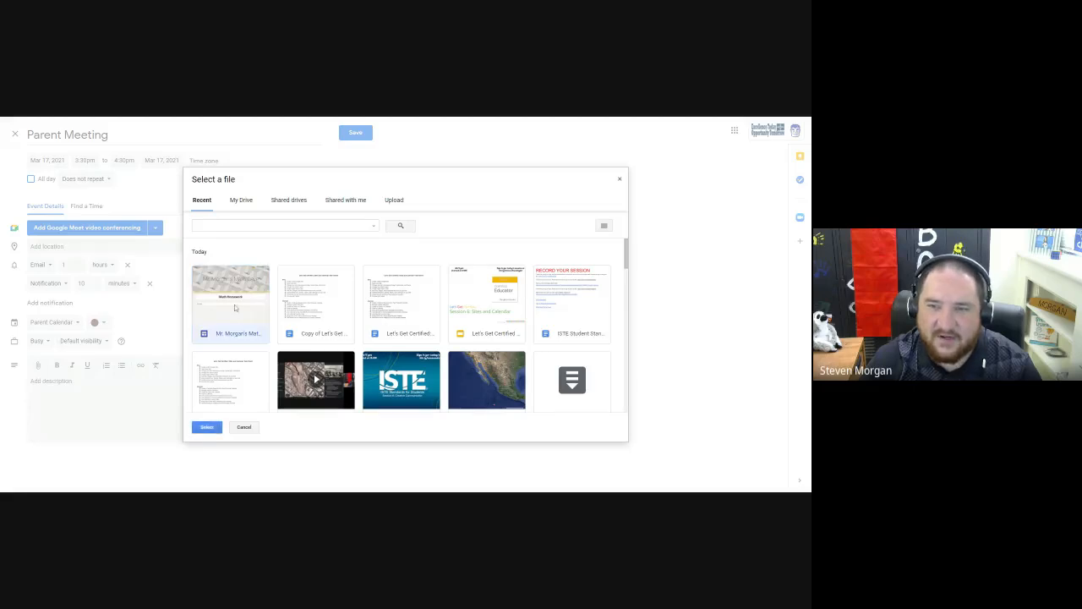
{"action": "left_click", "coordinate": [207, 427]}
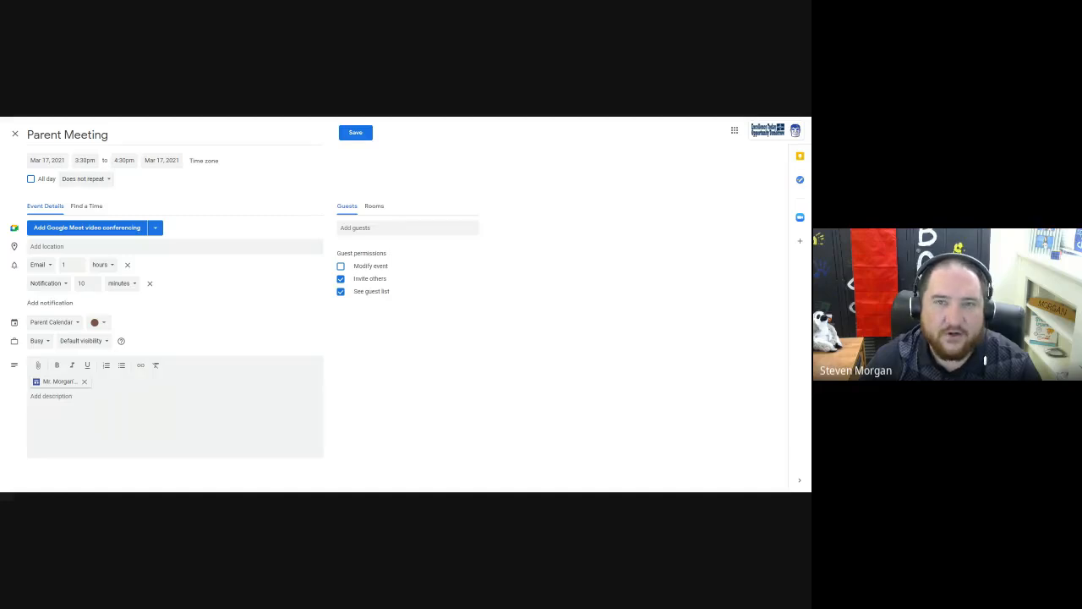
{"action": "left_click", "coordinate": [85, 382]}
Attach the recent Google Doc whose name starts with "Copy of Let's Get" to Parent Meeting.
{"action": "left_click", "coordinate": [37, 366]}
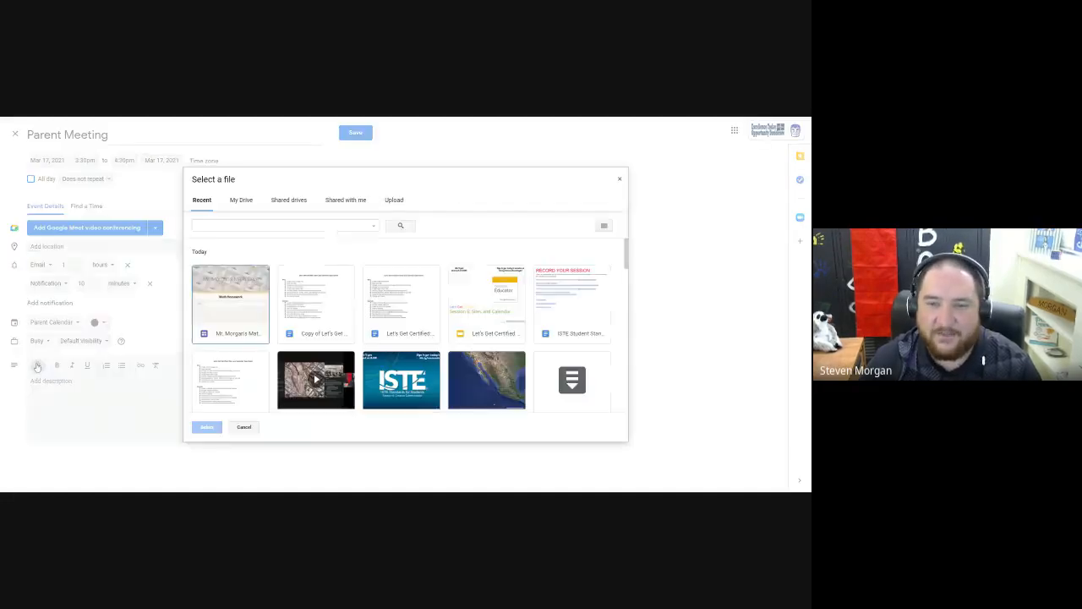
{"action": "left_click", "coordinate": [316, 304]}
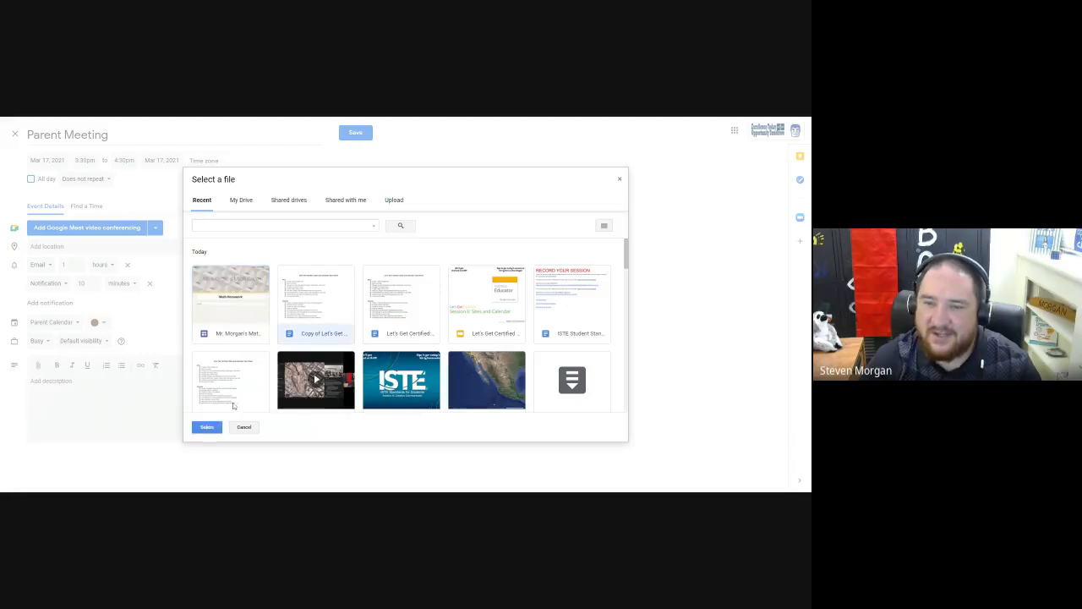
{"action": "left_click", "coordinate": [206, 427]}
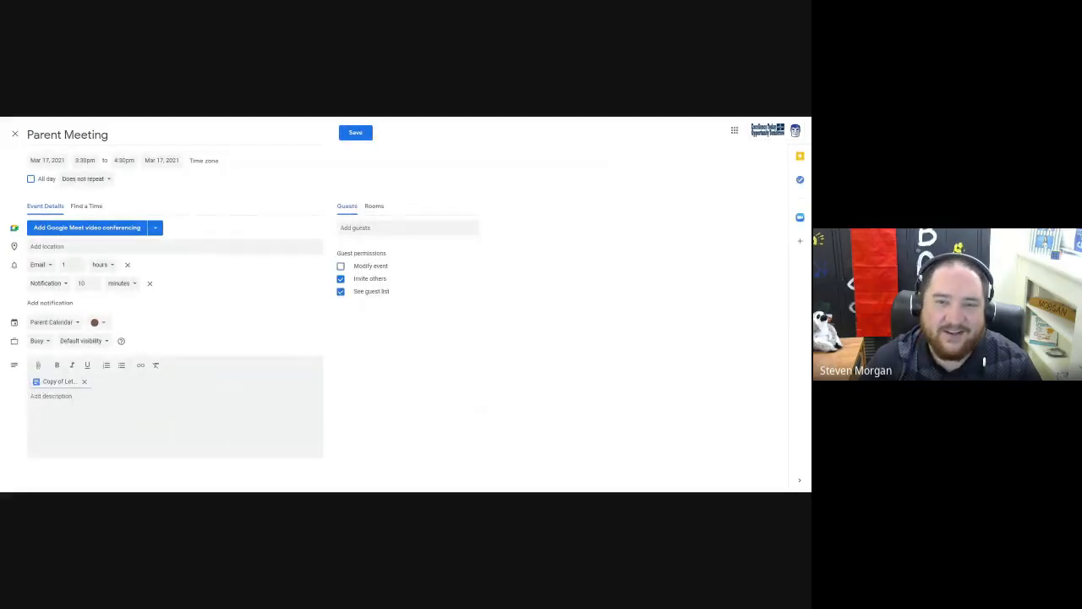
Add the description "This google doc is for our meeting." to Parent Meeting and discard the unsaved event.
{"action": "type", "text": "This "}
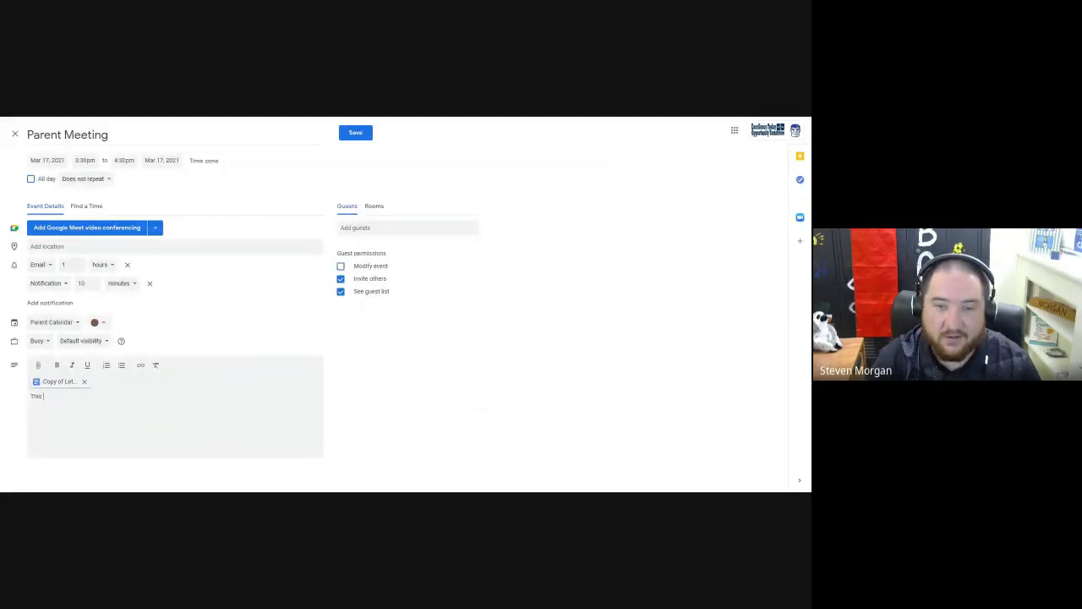
{"action": "type", "text": "goodle doc is for"}
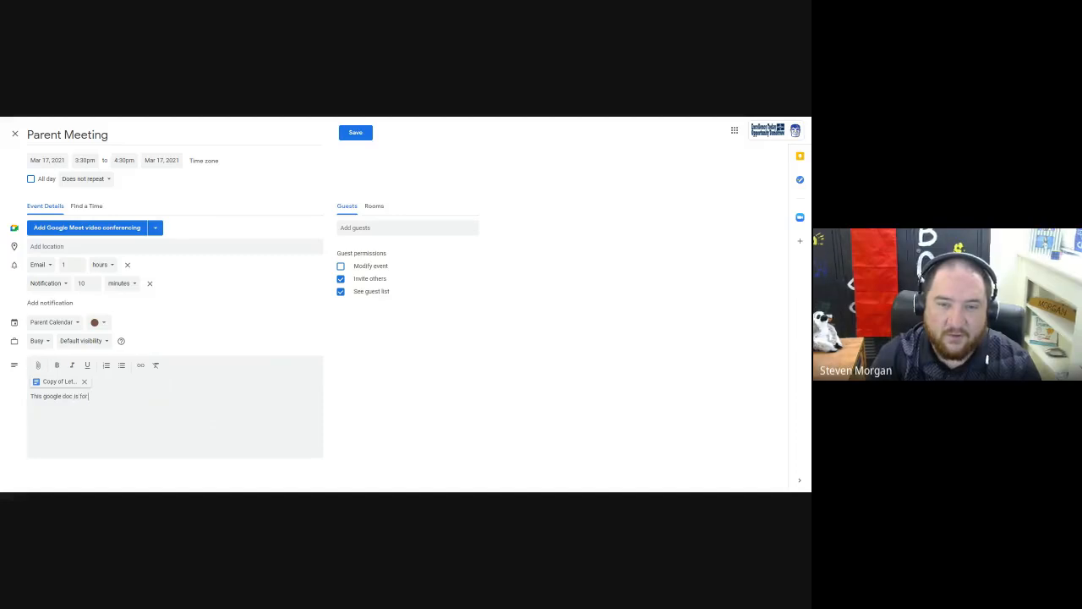
{"action": "type", "text": " our meeting."}
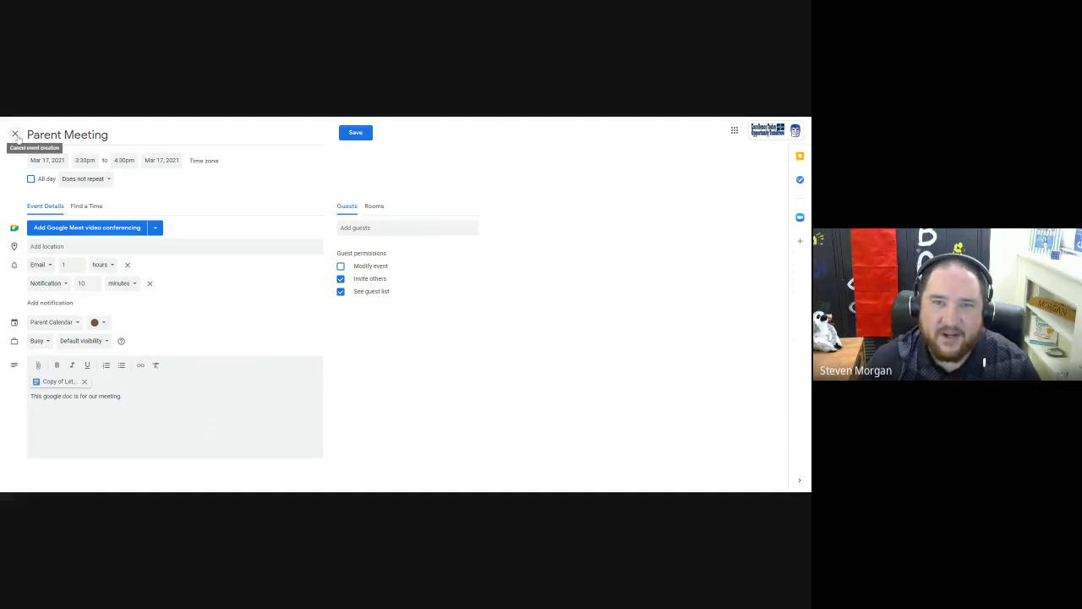
{"action": "left_click", "coordinate": [15, 136]}
{"action": "left_click", "coordinate": [434, 319]}
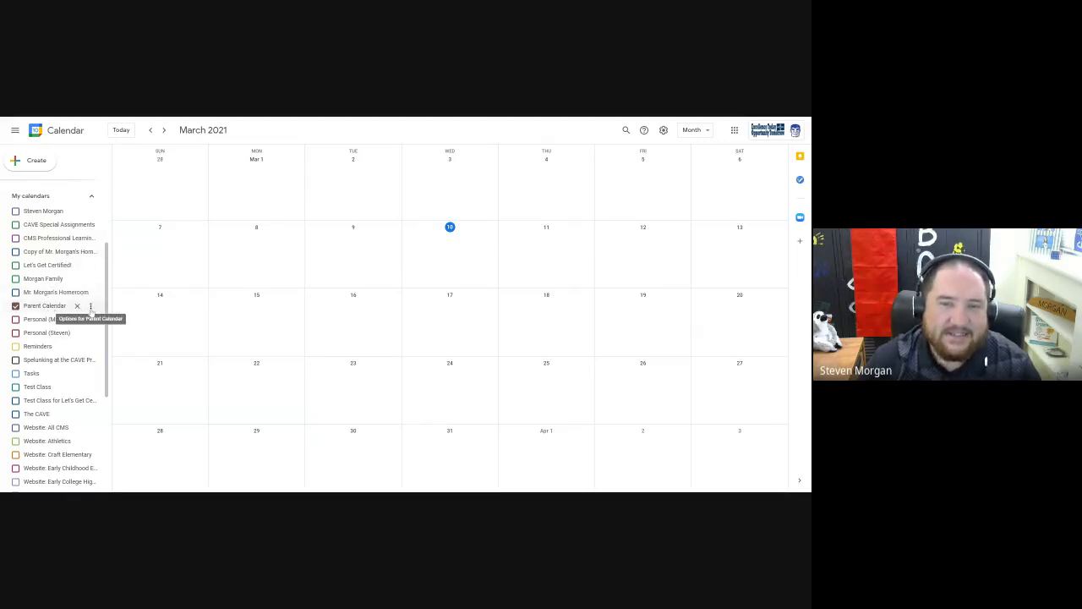
Open the settings and sharing options of Parent Calendar and review its access permissions and specific-people sharing.
{"action": "left_click", "coordinate": [90, 307]}
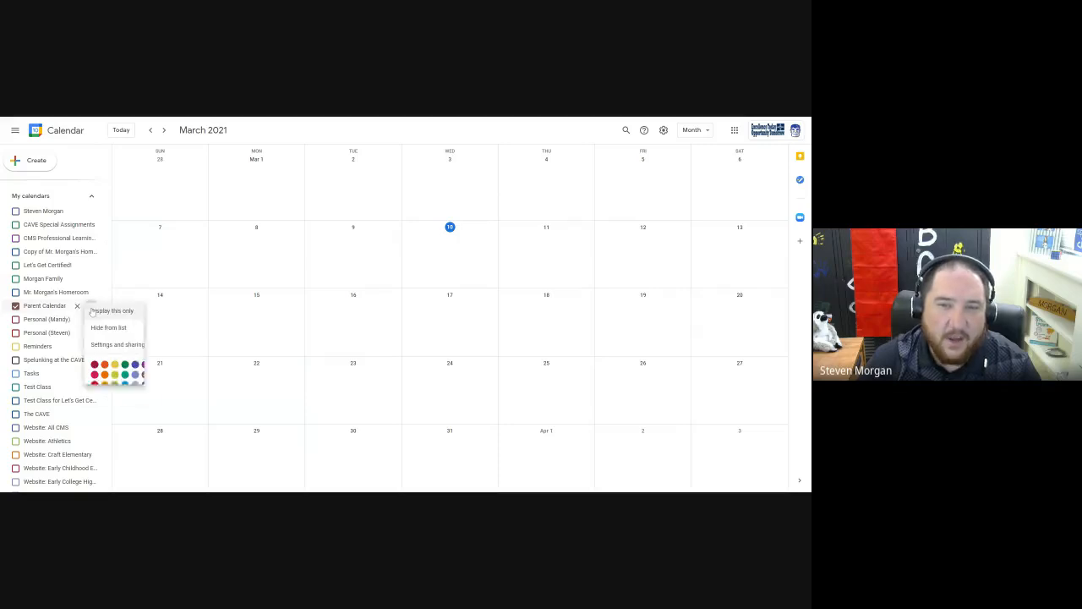
{"action": "left_click", "coordinate": [117, 346]}
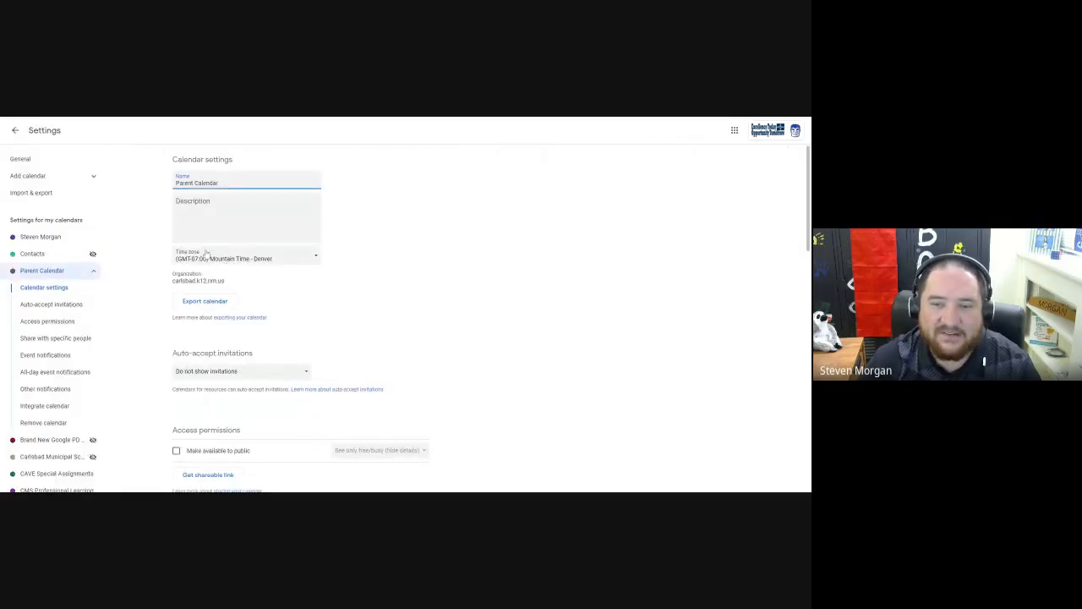
{"action": "scroll", "coordinate": [205, 253], "scroll_direction": "down", "scroll_amount": 3}
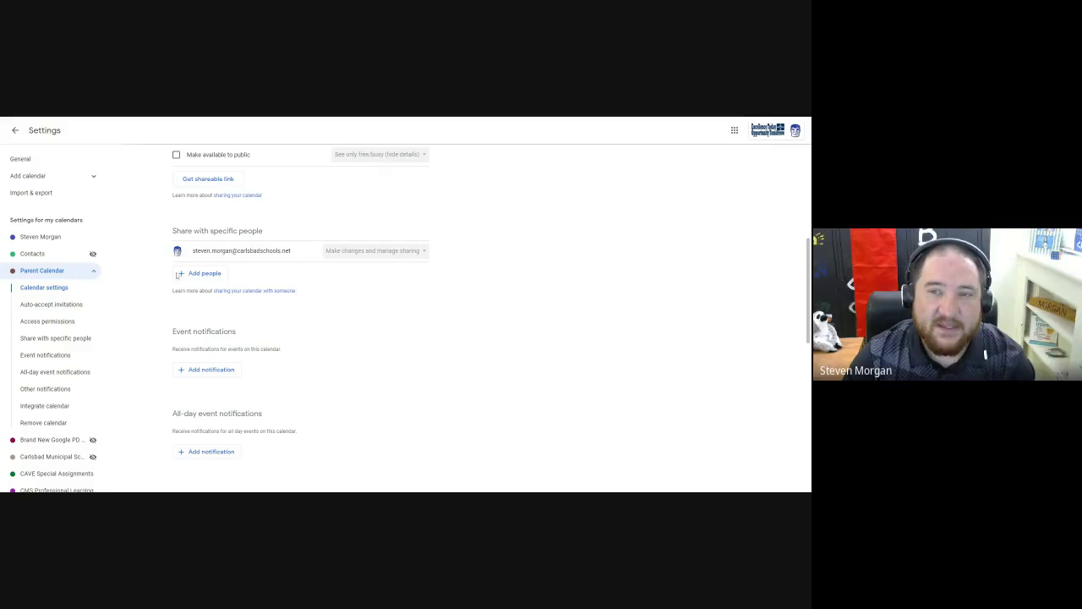
Try to share Parent Calendar with the allcms group, then cancel the sharing and return to the month view.
{"action": "left_click", "coordinate": [201, 274]}
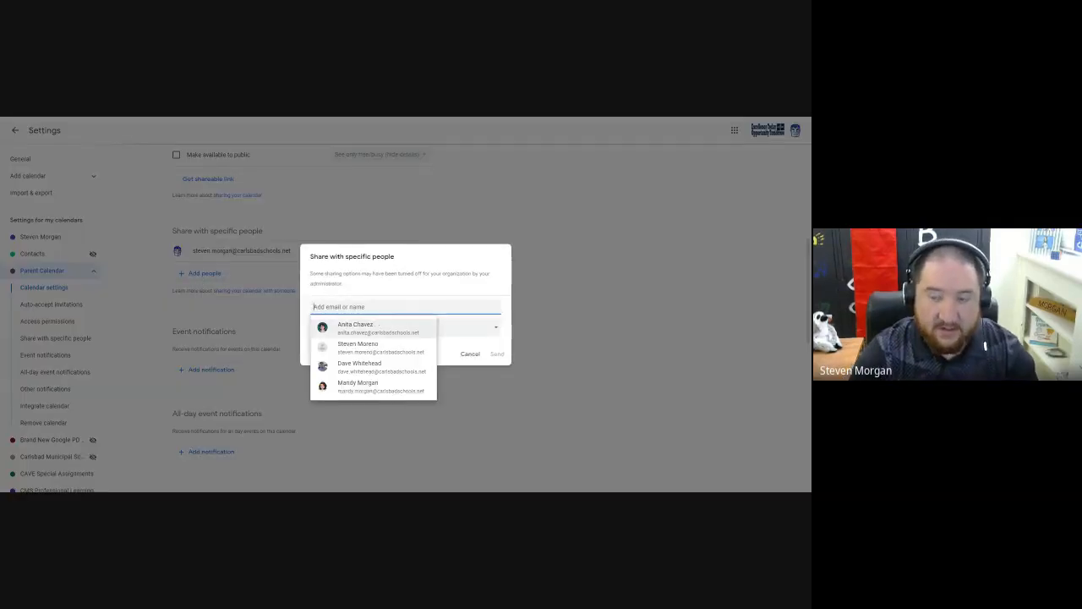
{"action": "type", "text": "allcms"}
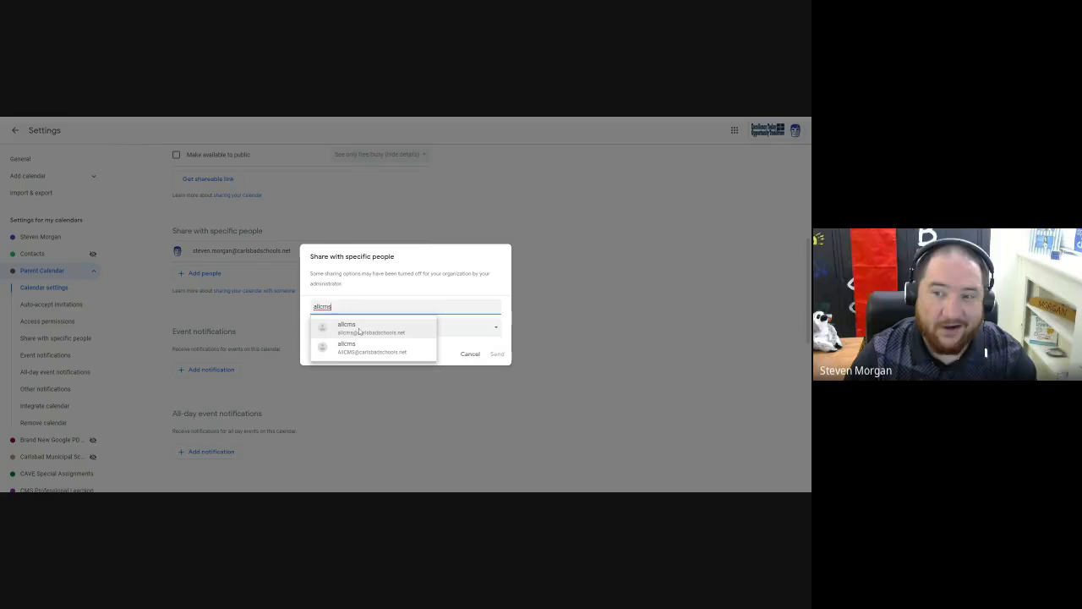
{"action": "mouse_move", "coordinate": [342, 336]}
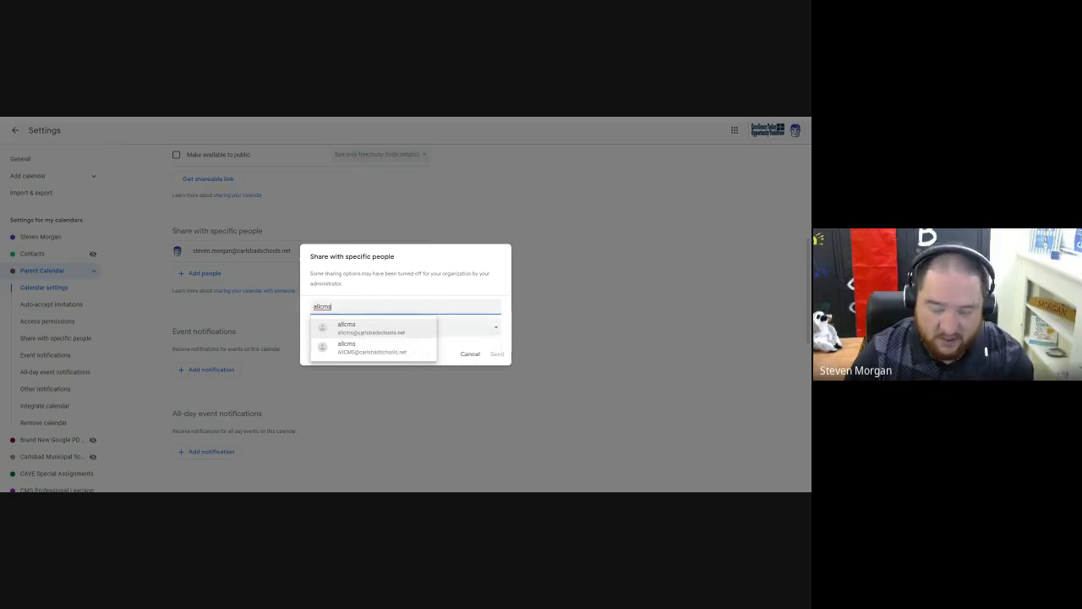
{"action": "key", "text": "BackSpace"}
{"action": "key", "text": "BackSpace"}
{"action": "key", "text": "BackSpace"}
{"action": "key", "text": "BackSpace"}
{"action": "key", "text": "BackSpace"}
{"action": "key", "text": "BackSpace"}
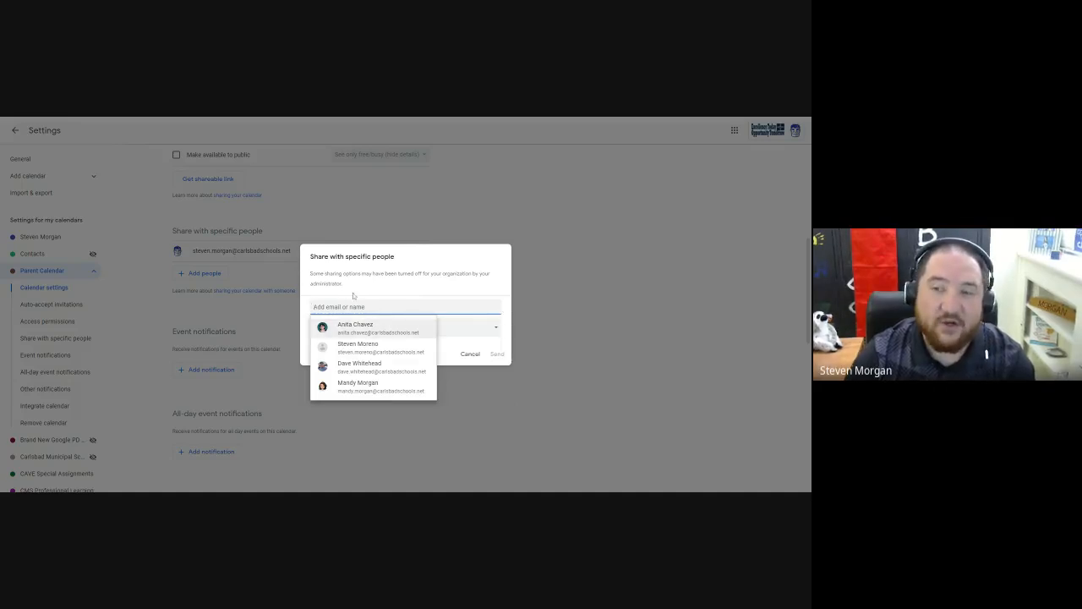
{"action": "left_click", "coordinate": [354, 292]}
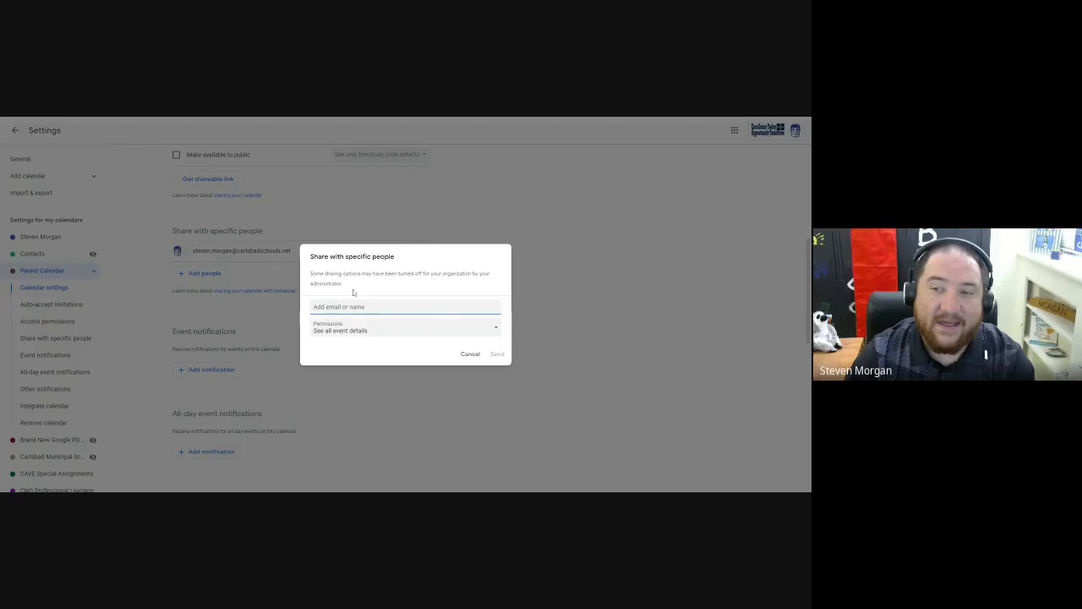
{"action": "left_click", "coordinate": [470, 354]}
{"action": "scroll", "coordinate": [355, 330], "scroll_direction": "up", "scroll_amount": 4}
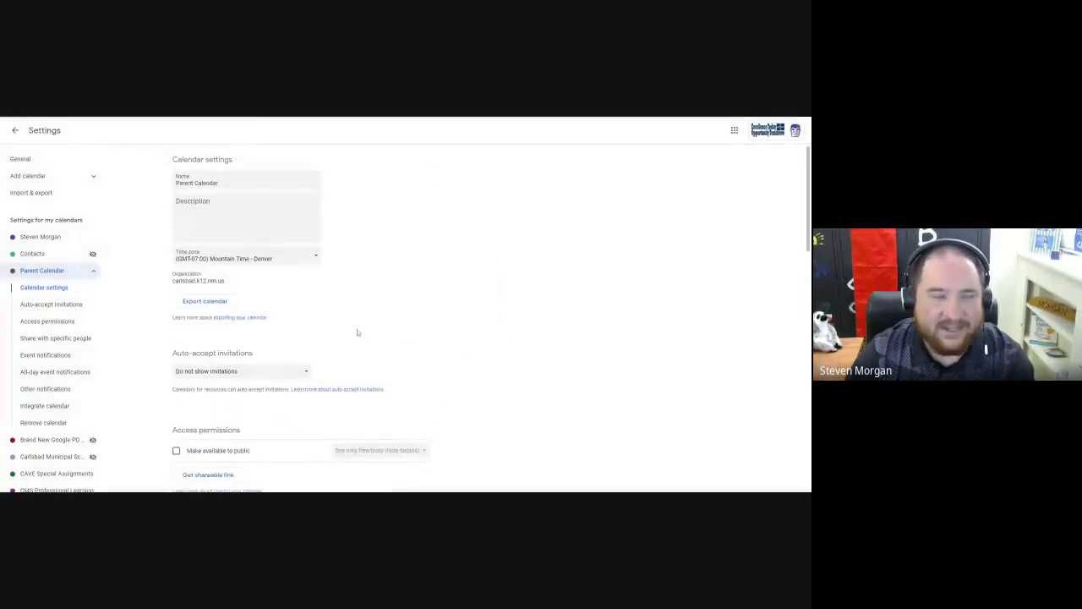
{"action": "left_click", "coordinate": [20, 134]}
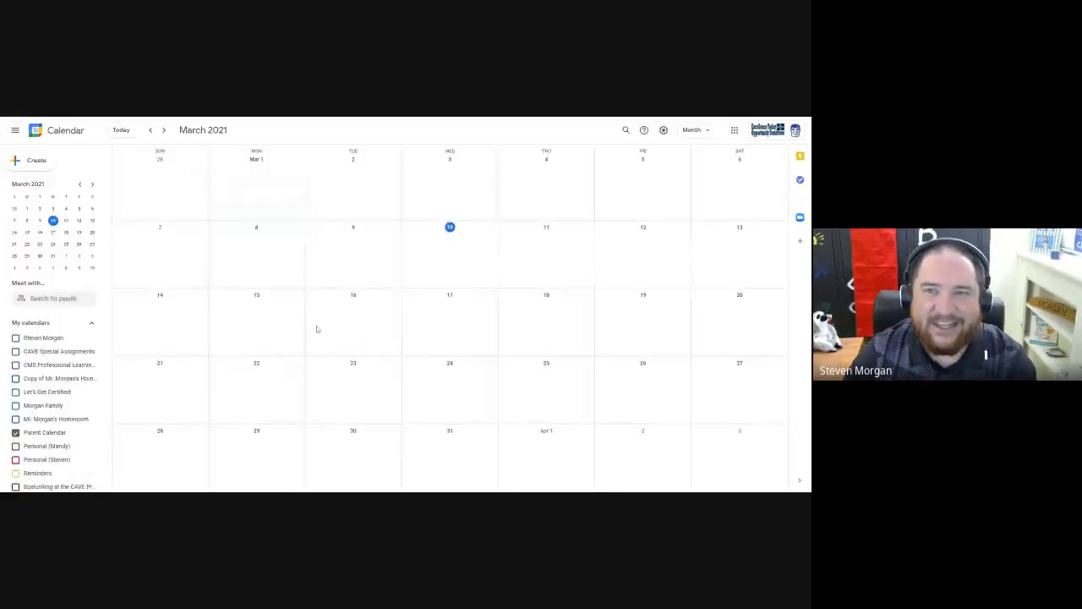